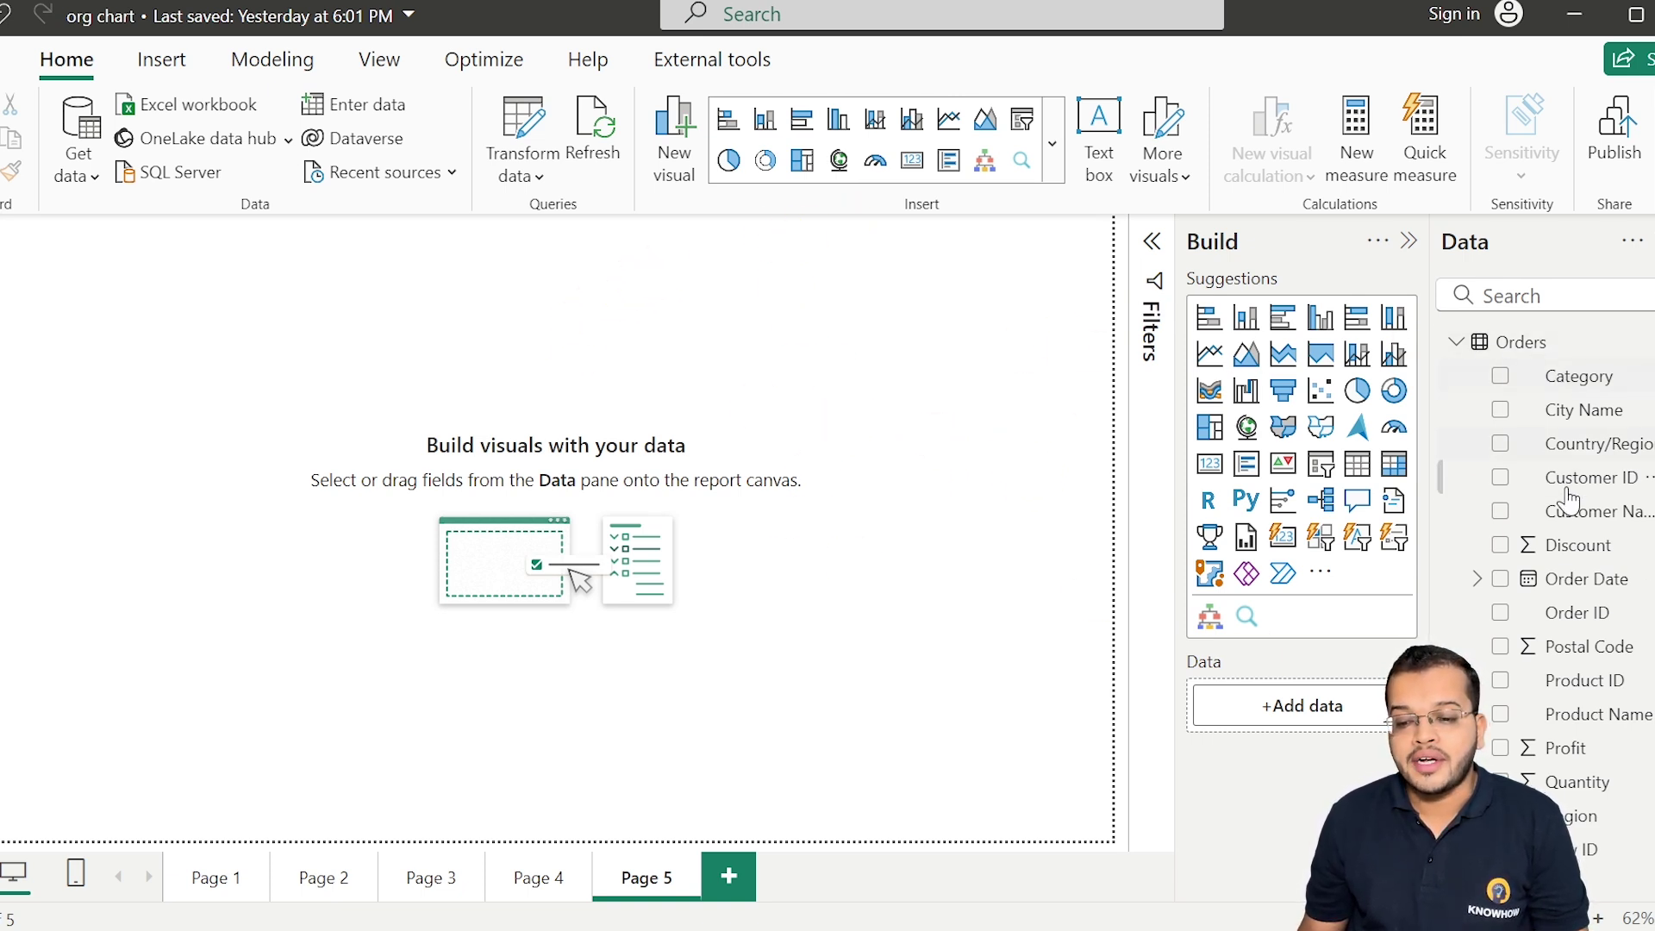
Step: Add a card showing Count of Region on Page 5
left_click(1211, 468)
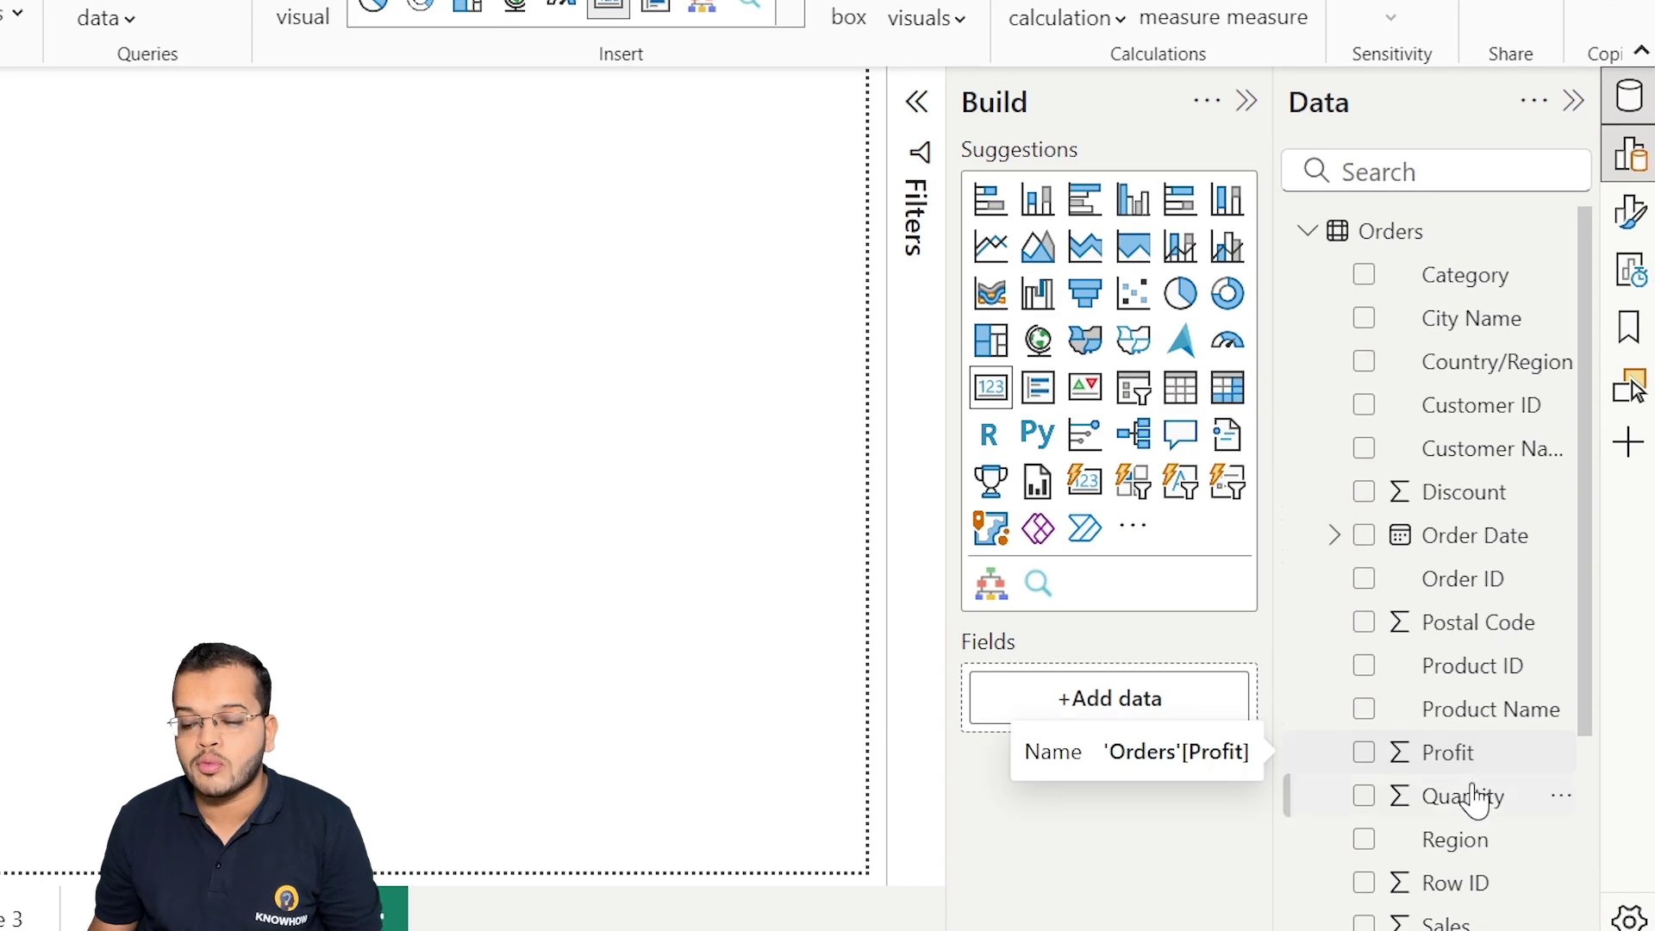
left_click_drag(1470, 842, 1147, 719)
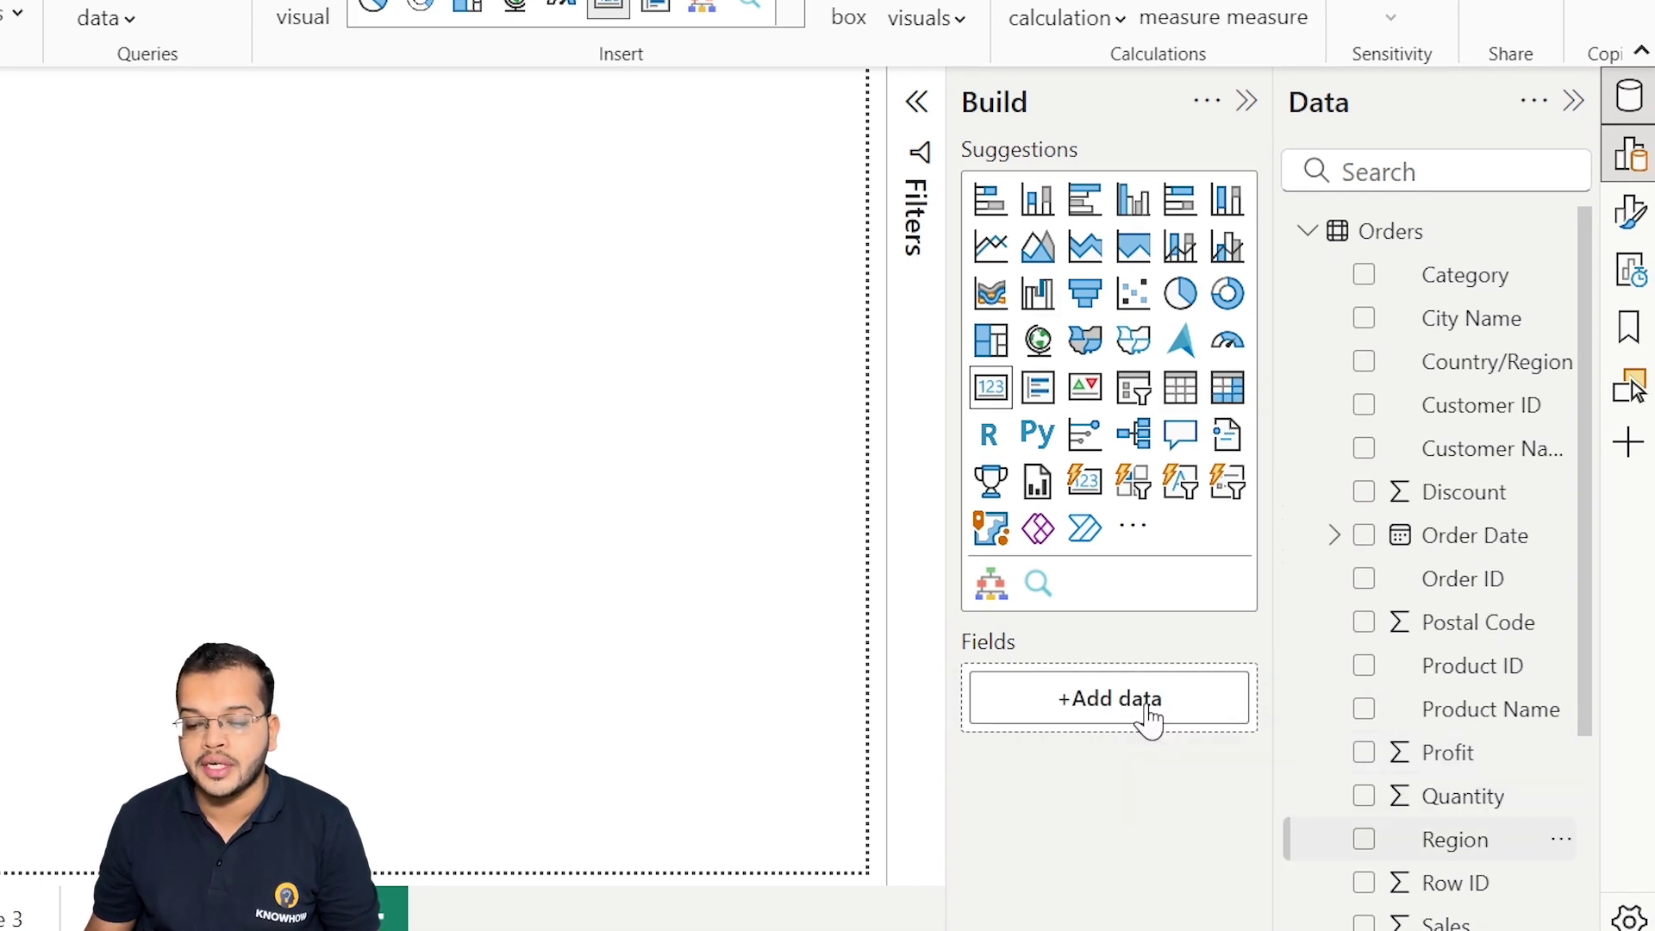
left_click(1134, 713)
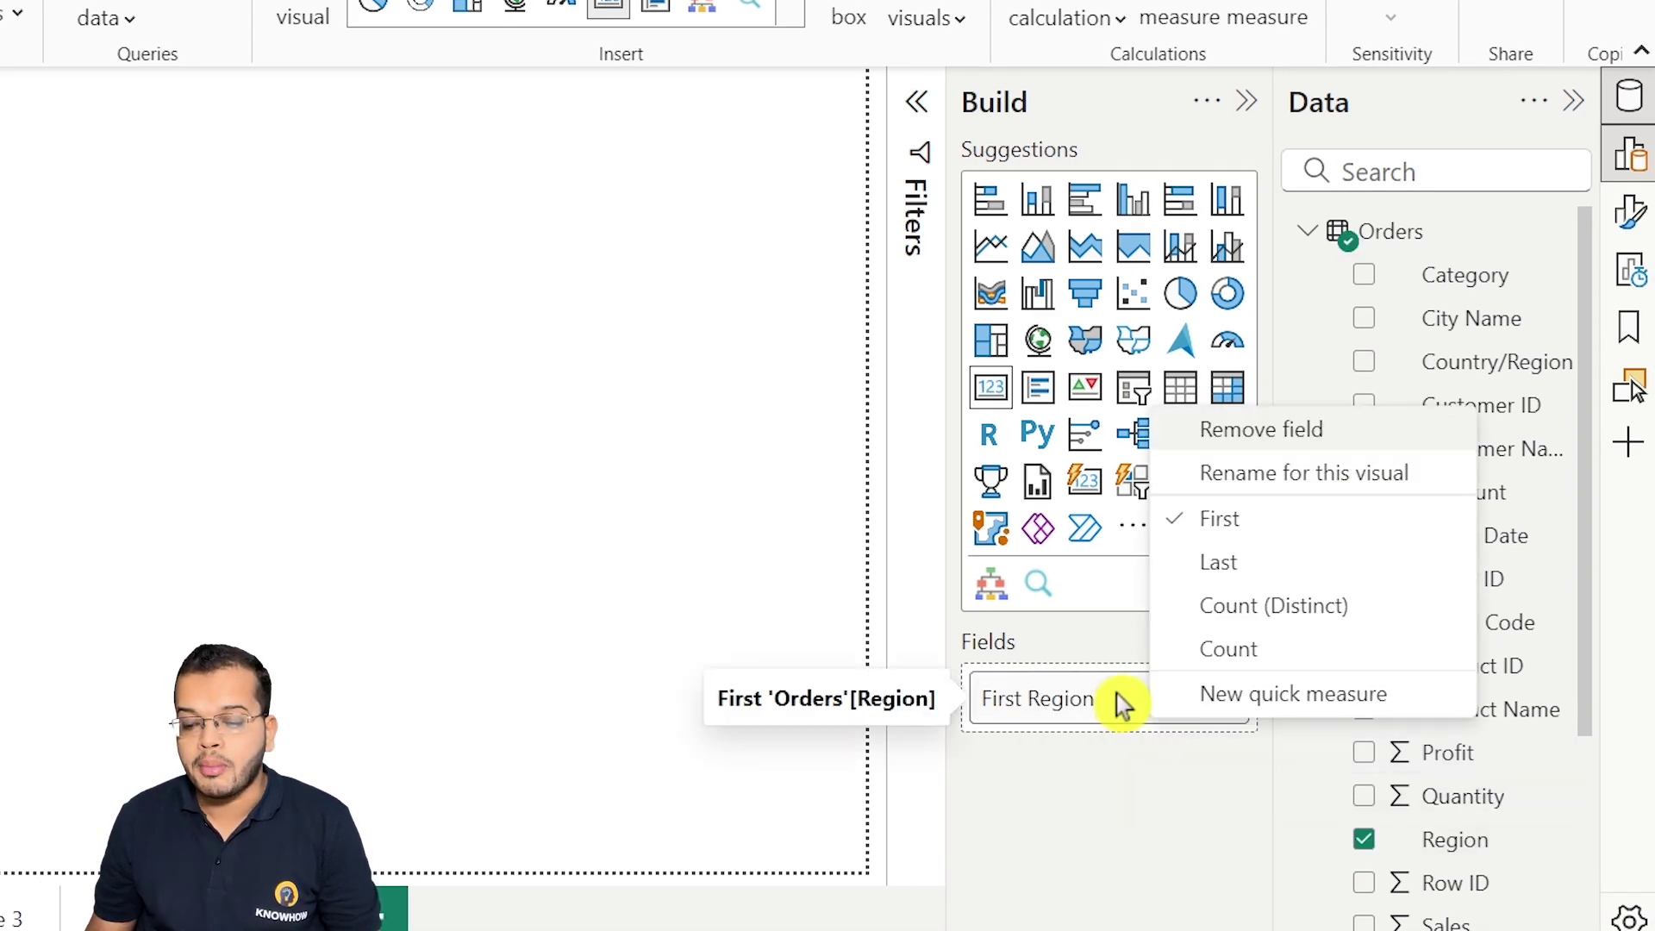
left_click(1174, 639)
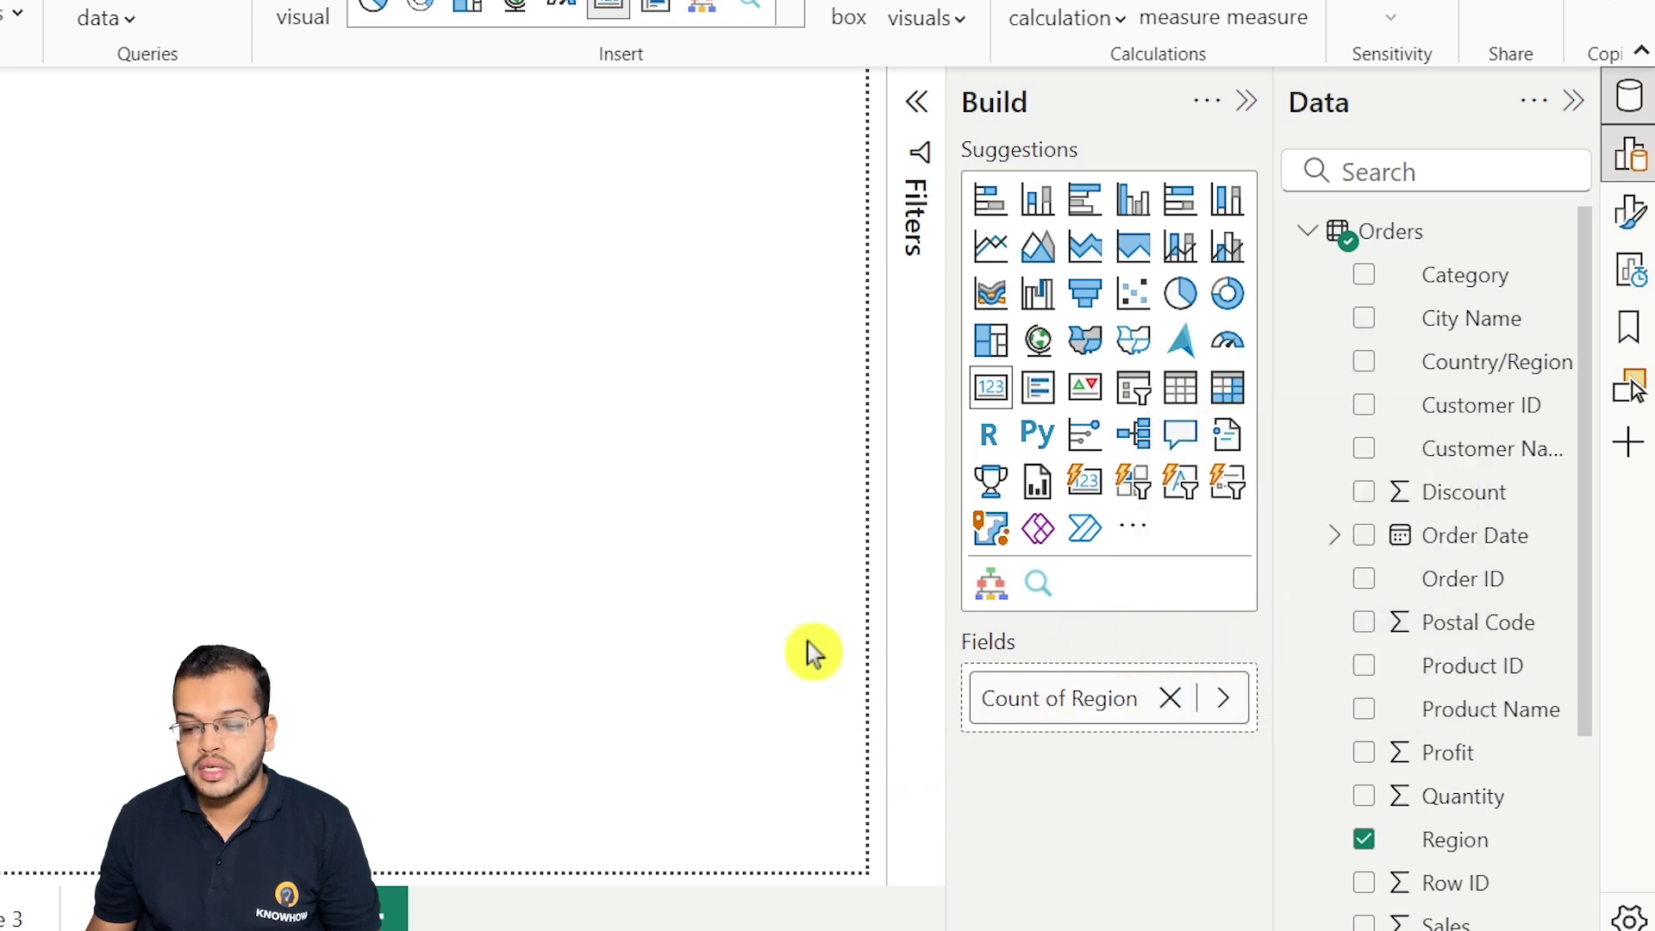
Step: Add three more cards showing Sum of Profit, Sum of Quantity and Sum of Sales
left_click(998, 399)
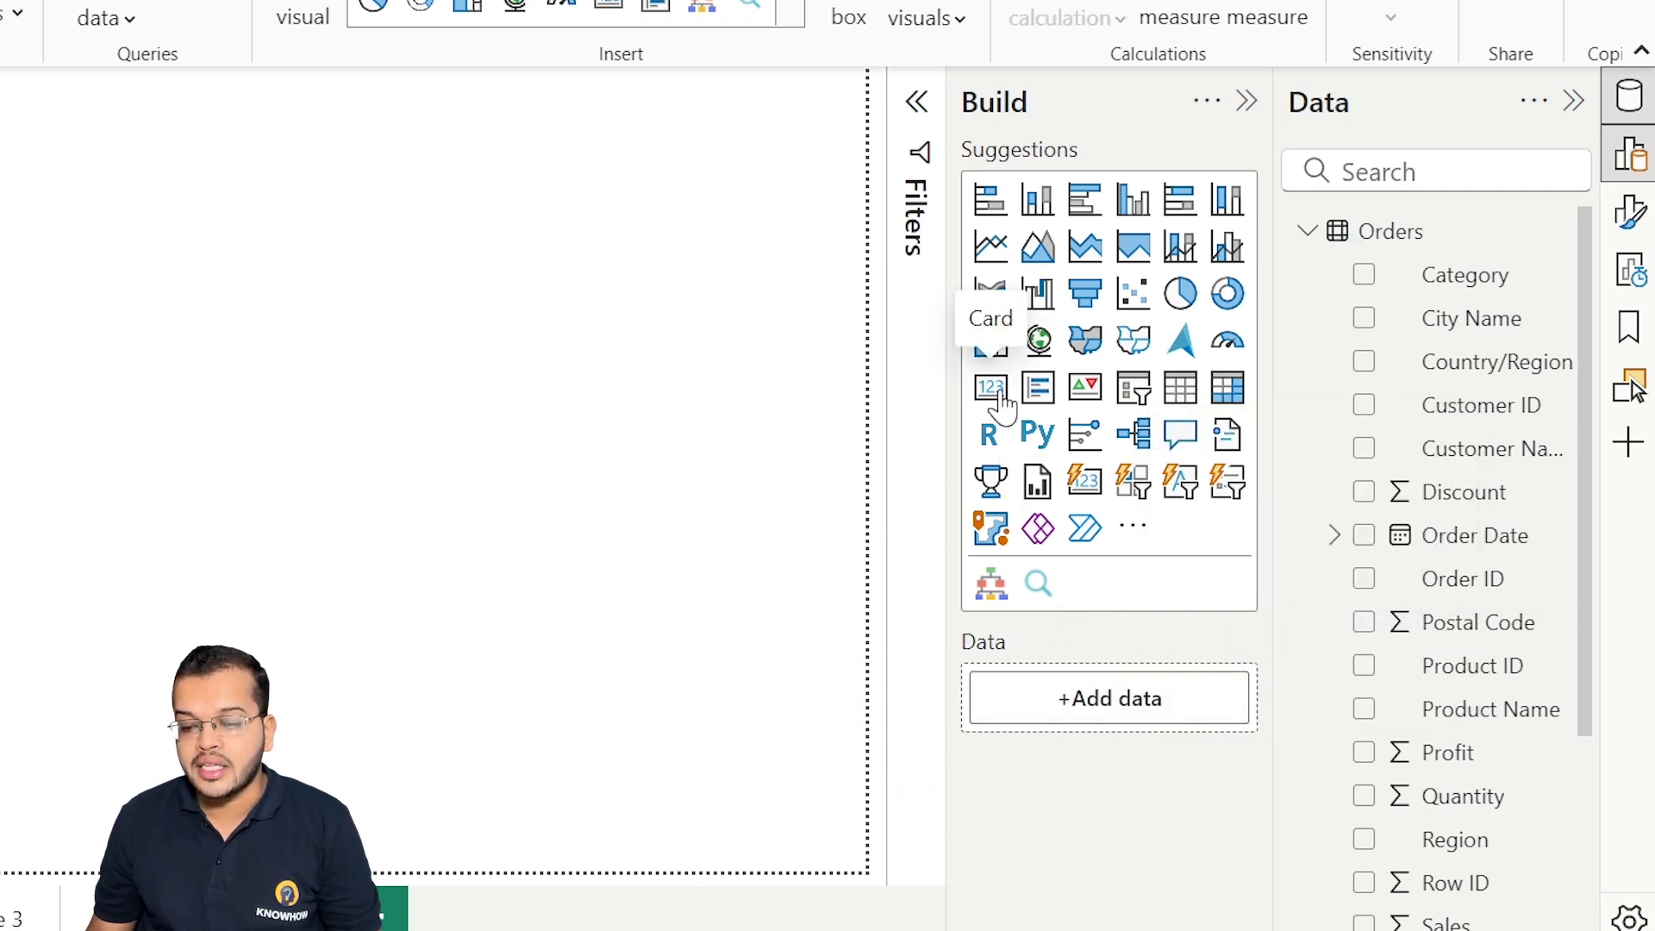
left_click_drag(1463, 768, 1140, 713)
left_click(988, 387)
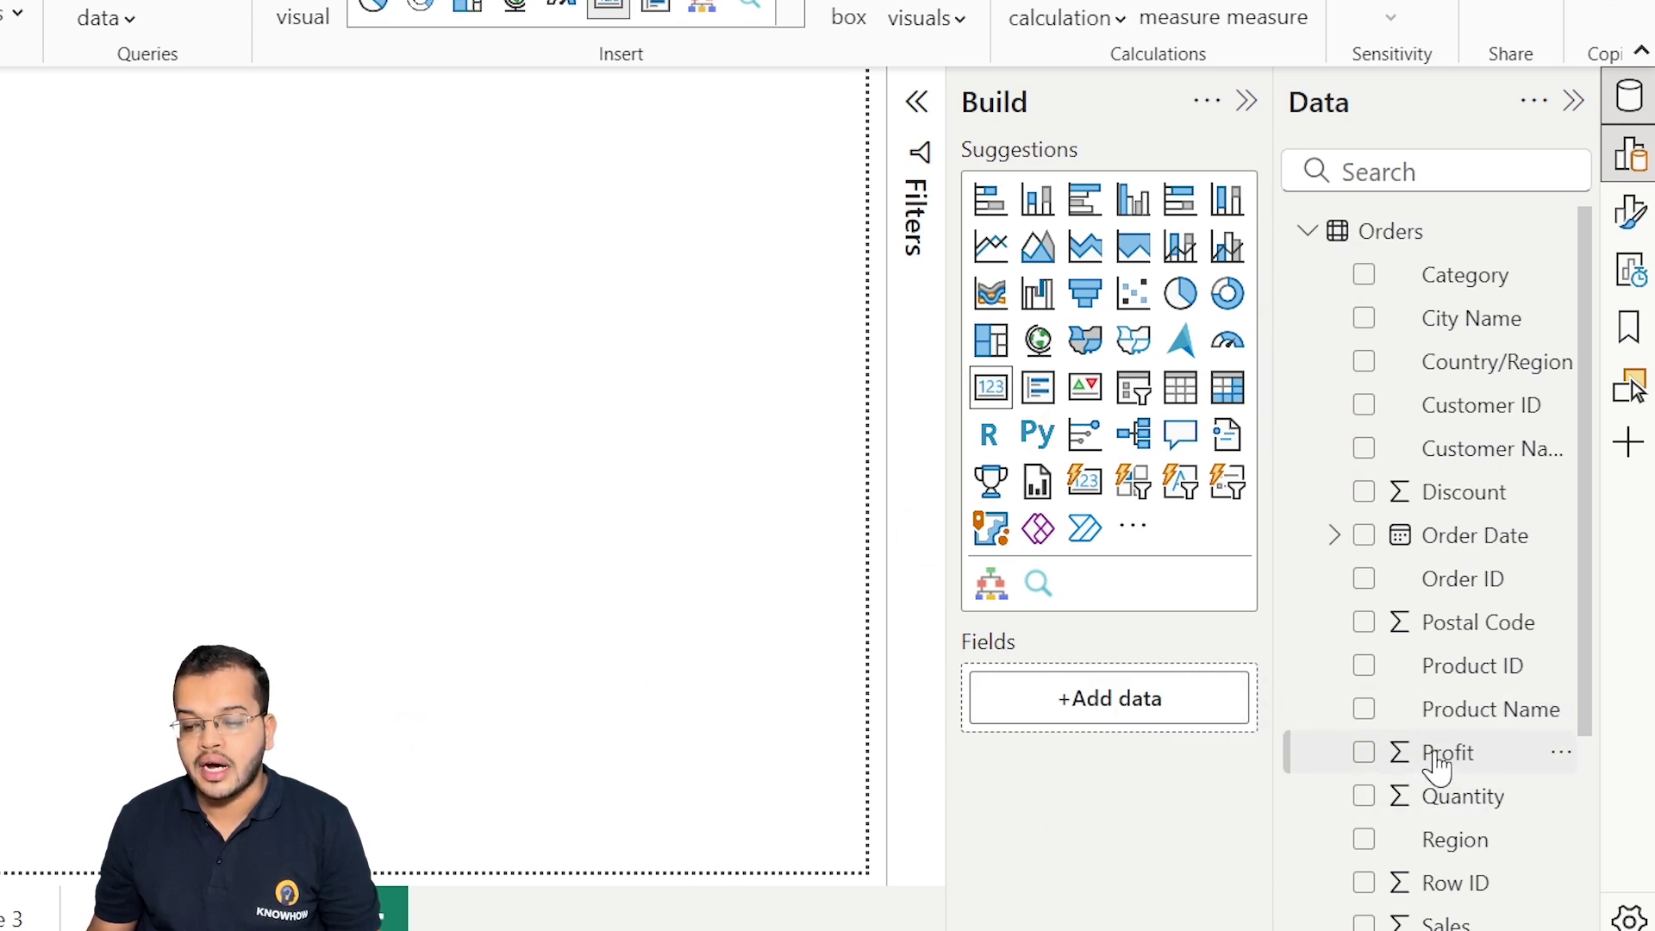
left_click_drag(1477, 814, 1167, 713)
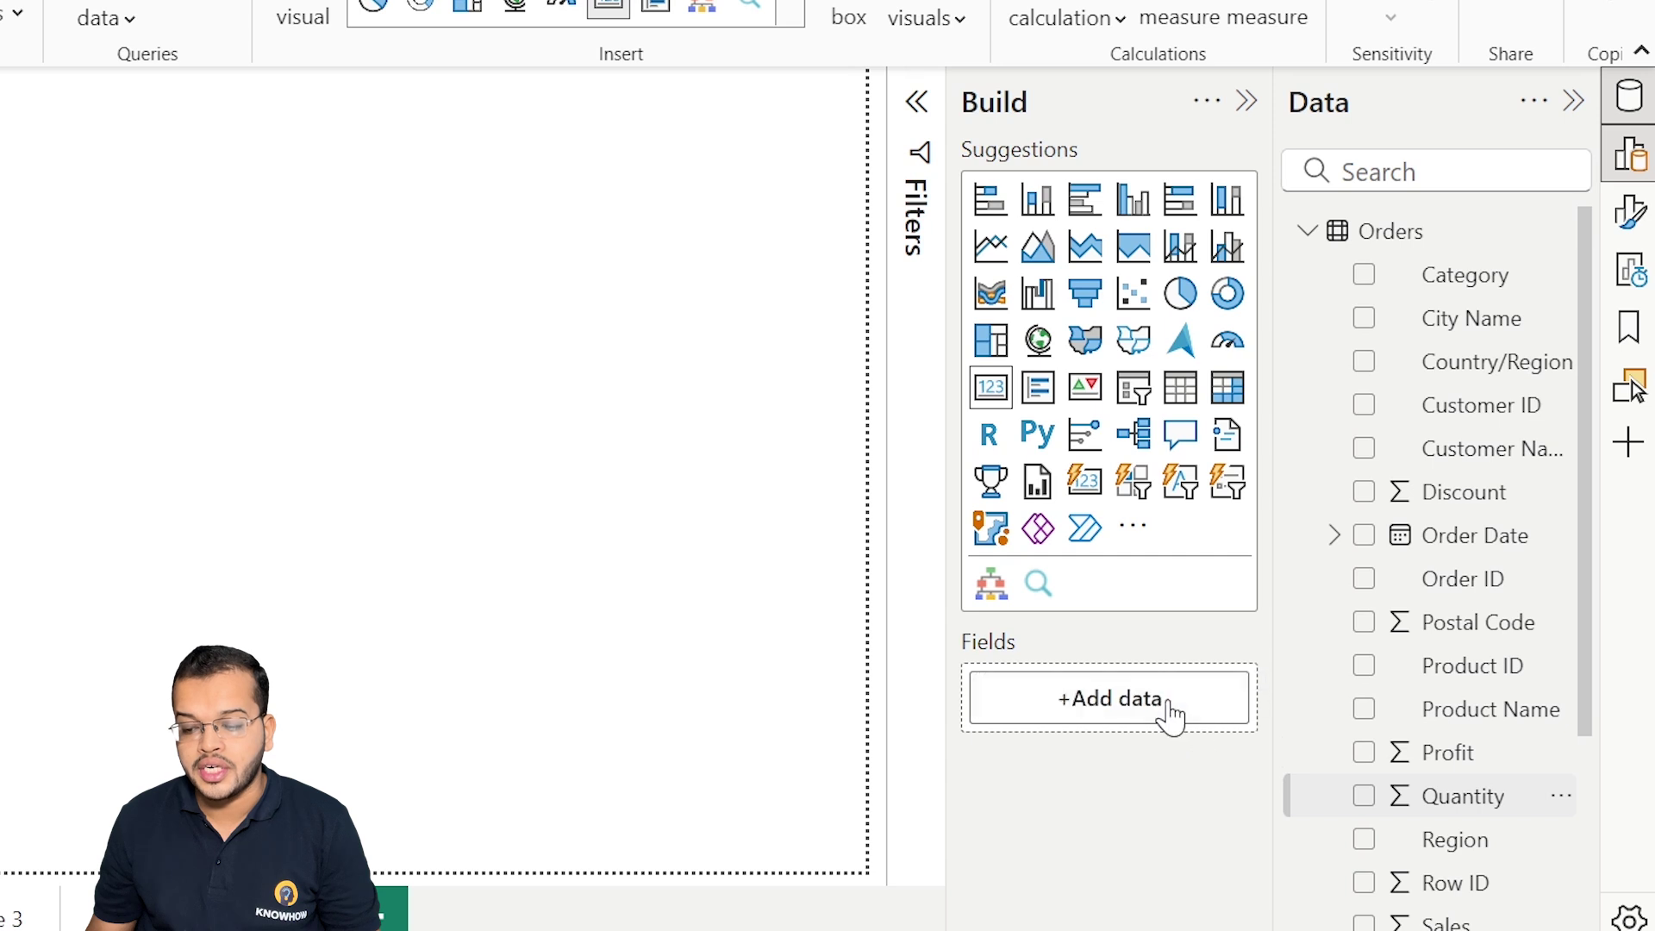
left_click(988, 386)
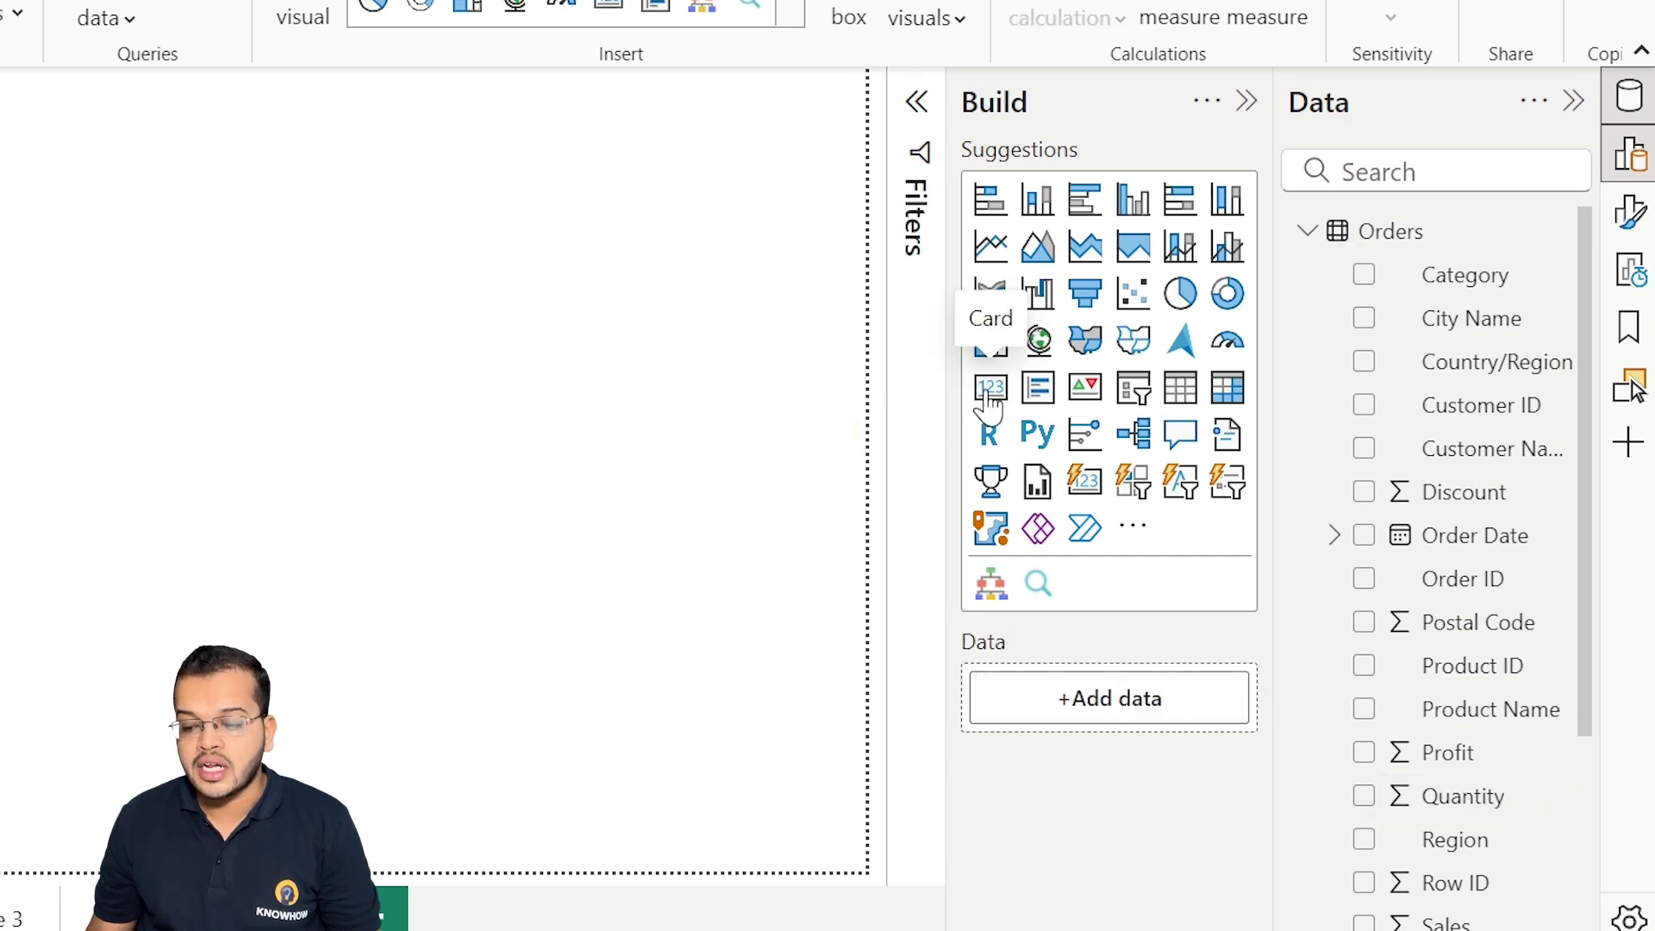
left_click_drag(1459, 924, 1147, 703)
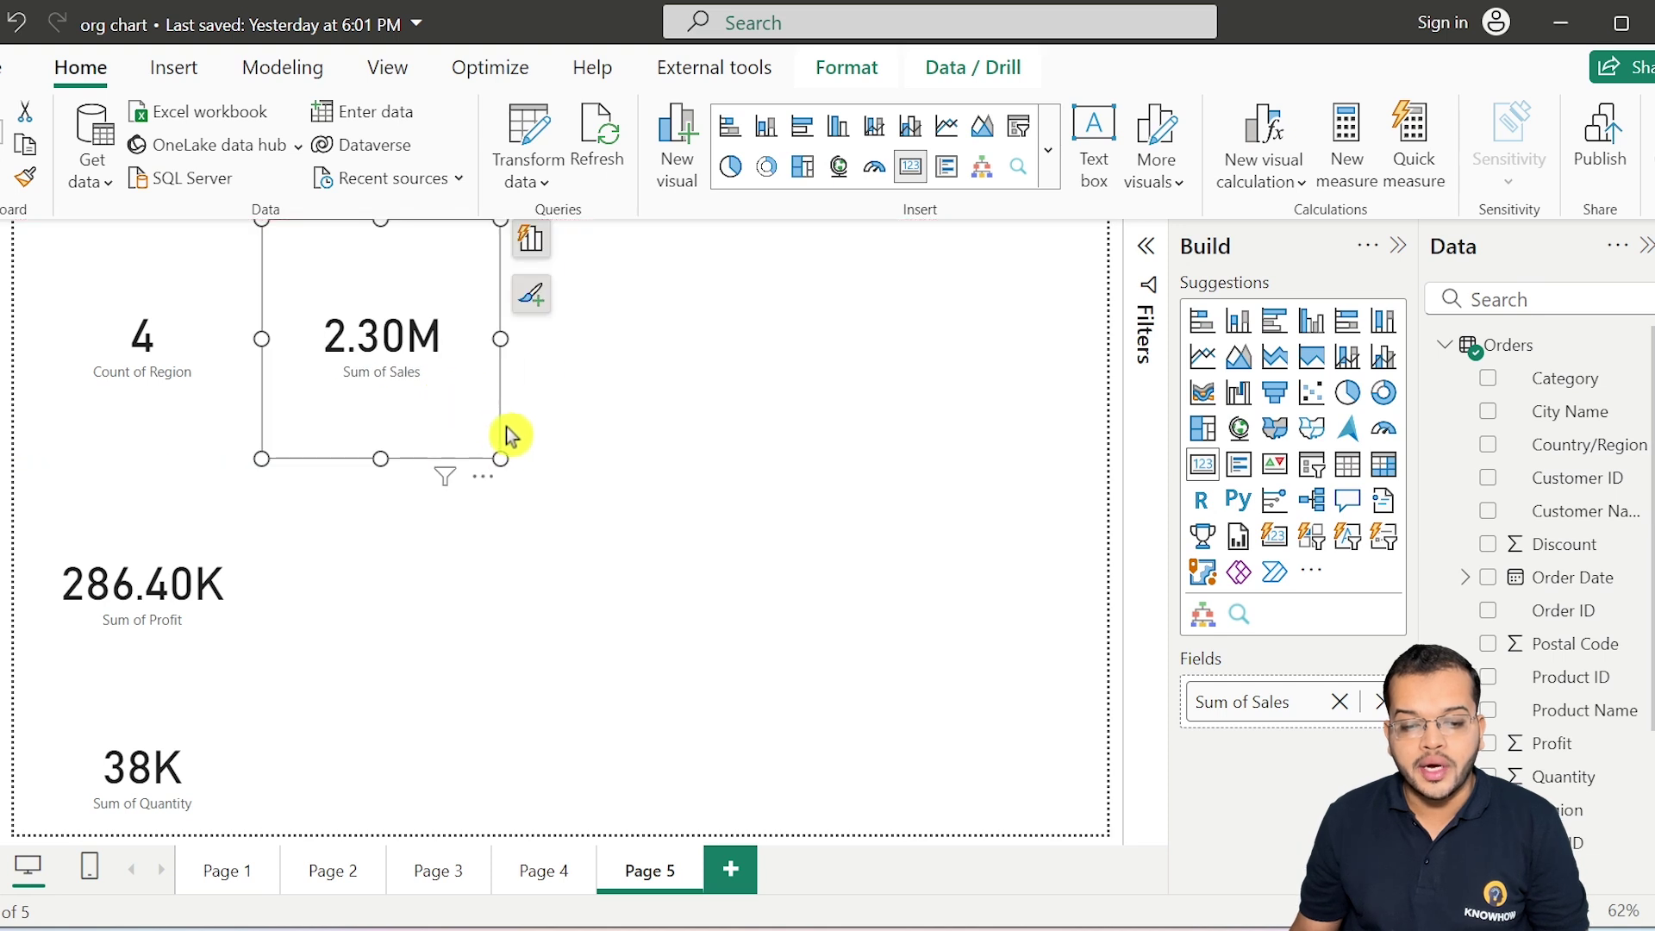
Step: Shrink the Sales and Profit cards and move the Profit and Quantity cards up beside Sales
left_click_drag(505, 458, 496, 448)
left_click(203, 598)
left_click_drag(203, 598, 698, 373)
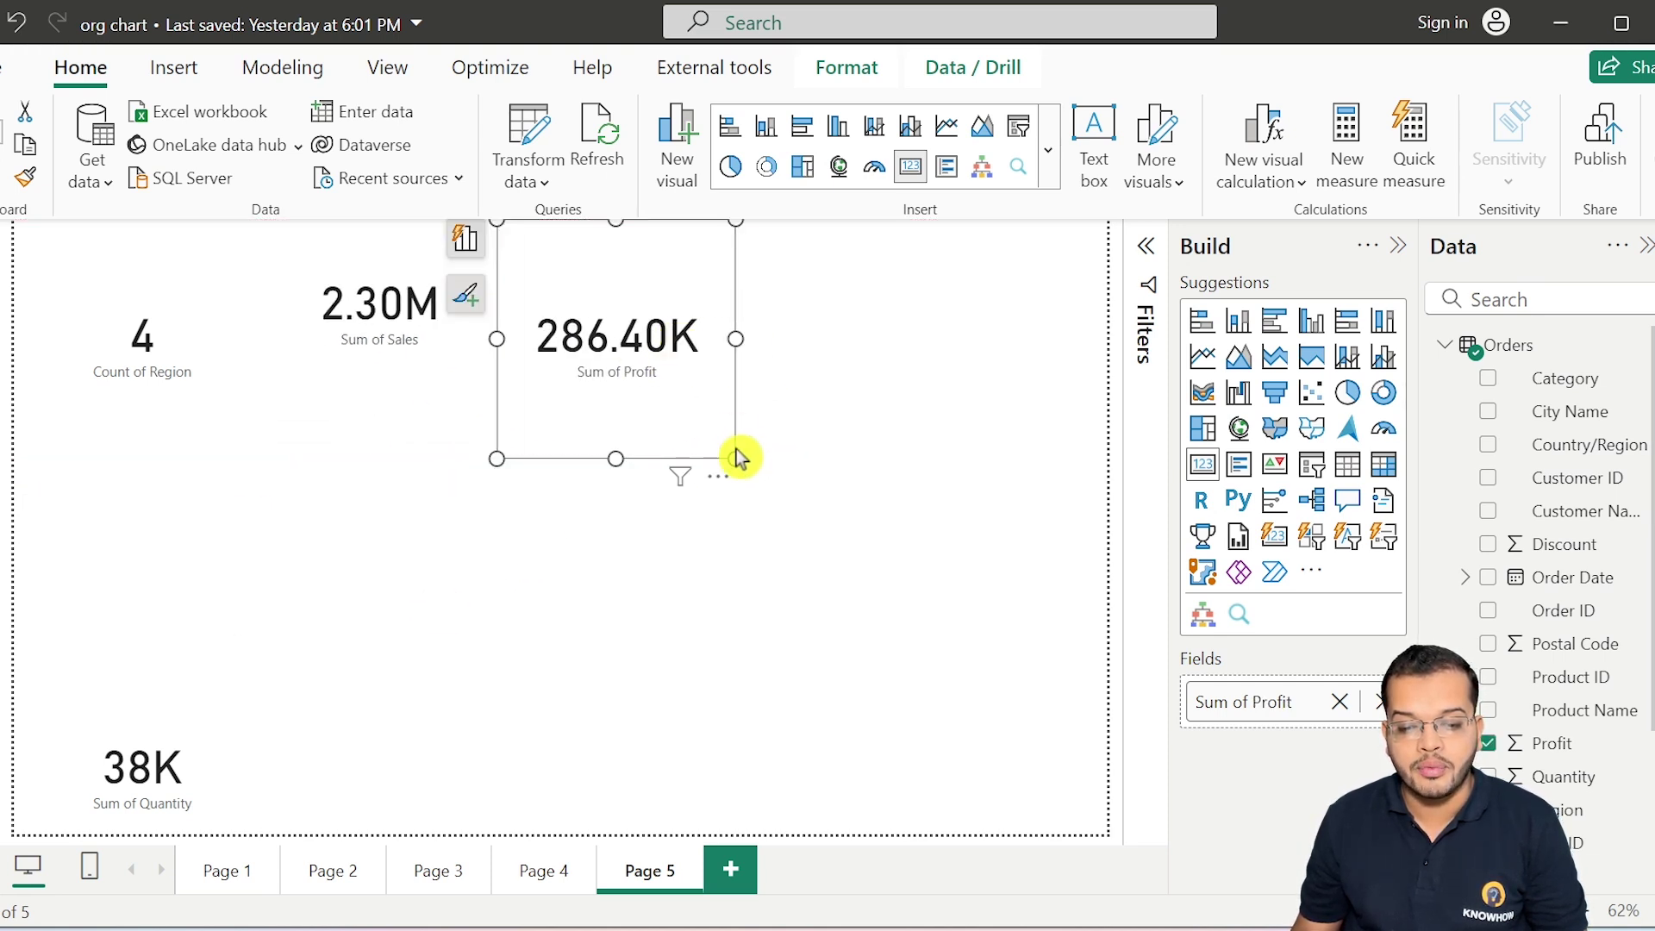
left_click_drag(739, 444, 691, 350)
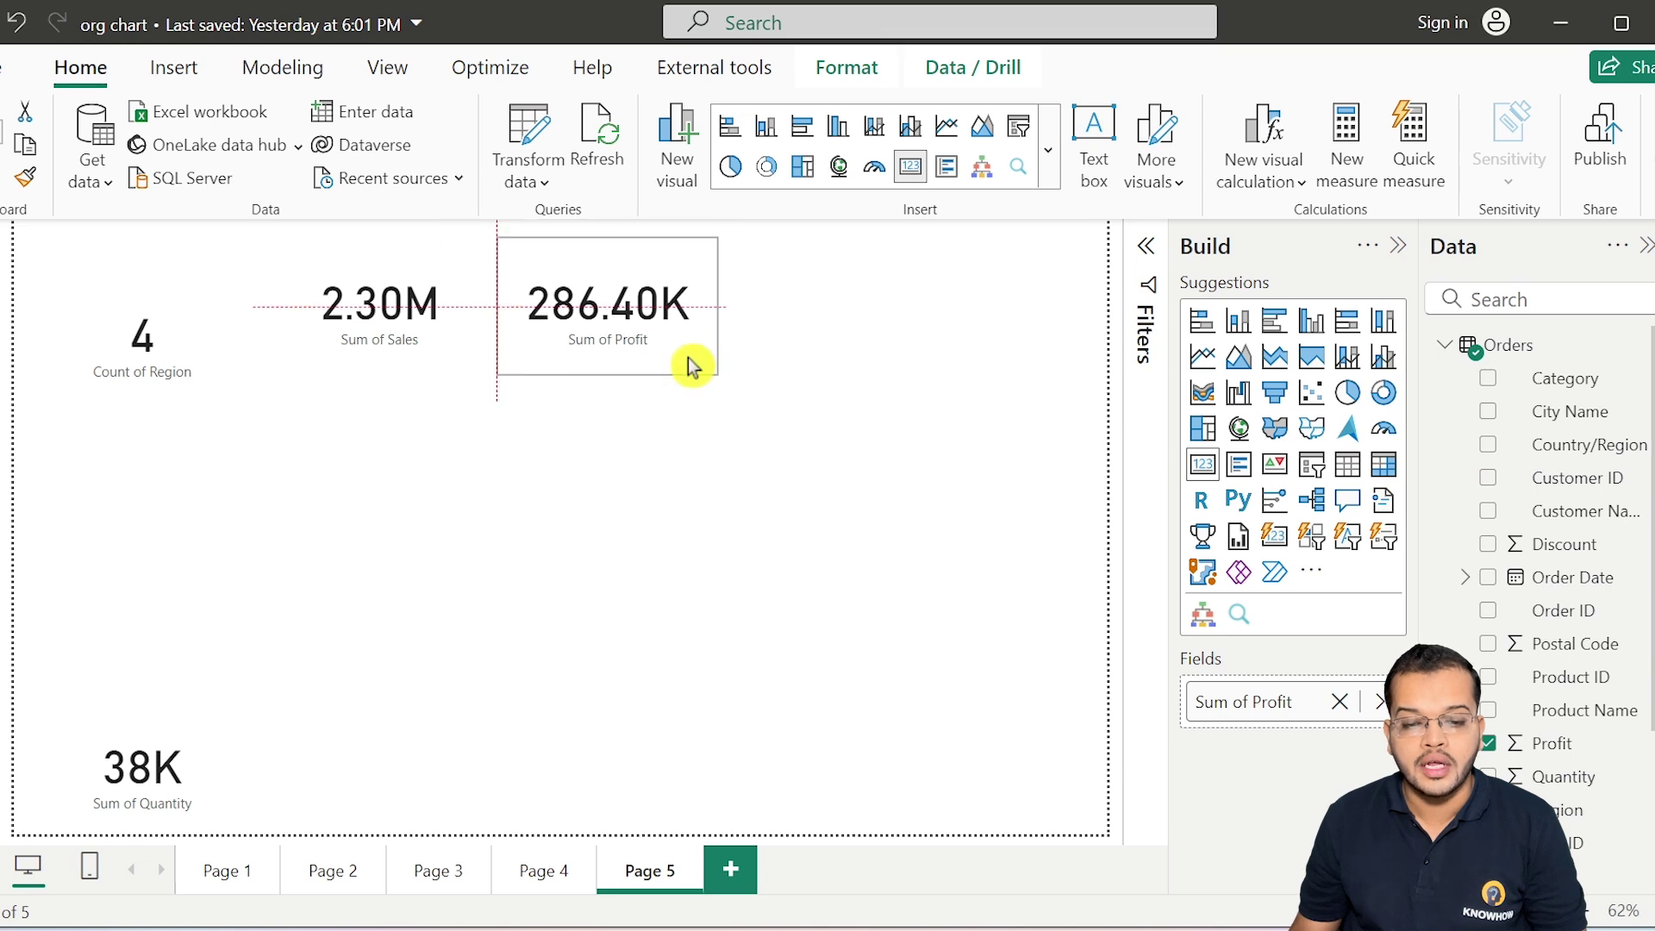
left_click_drag(907, 636, 941, 347)
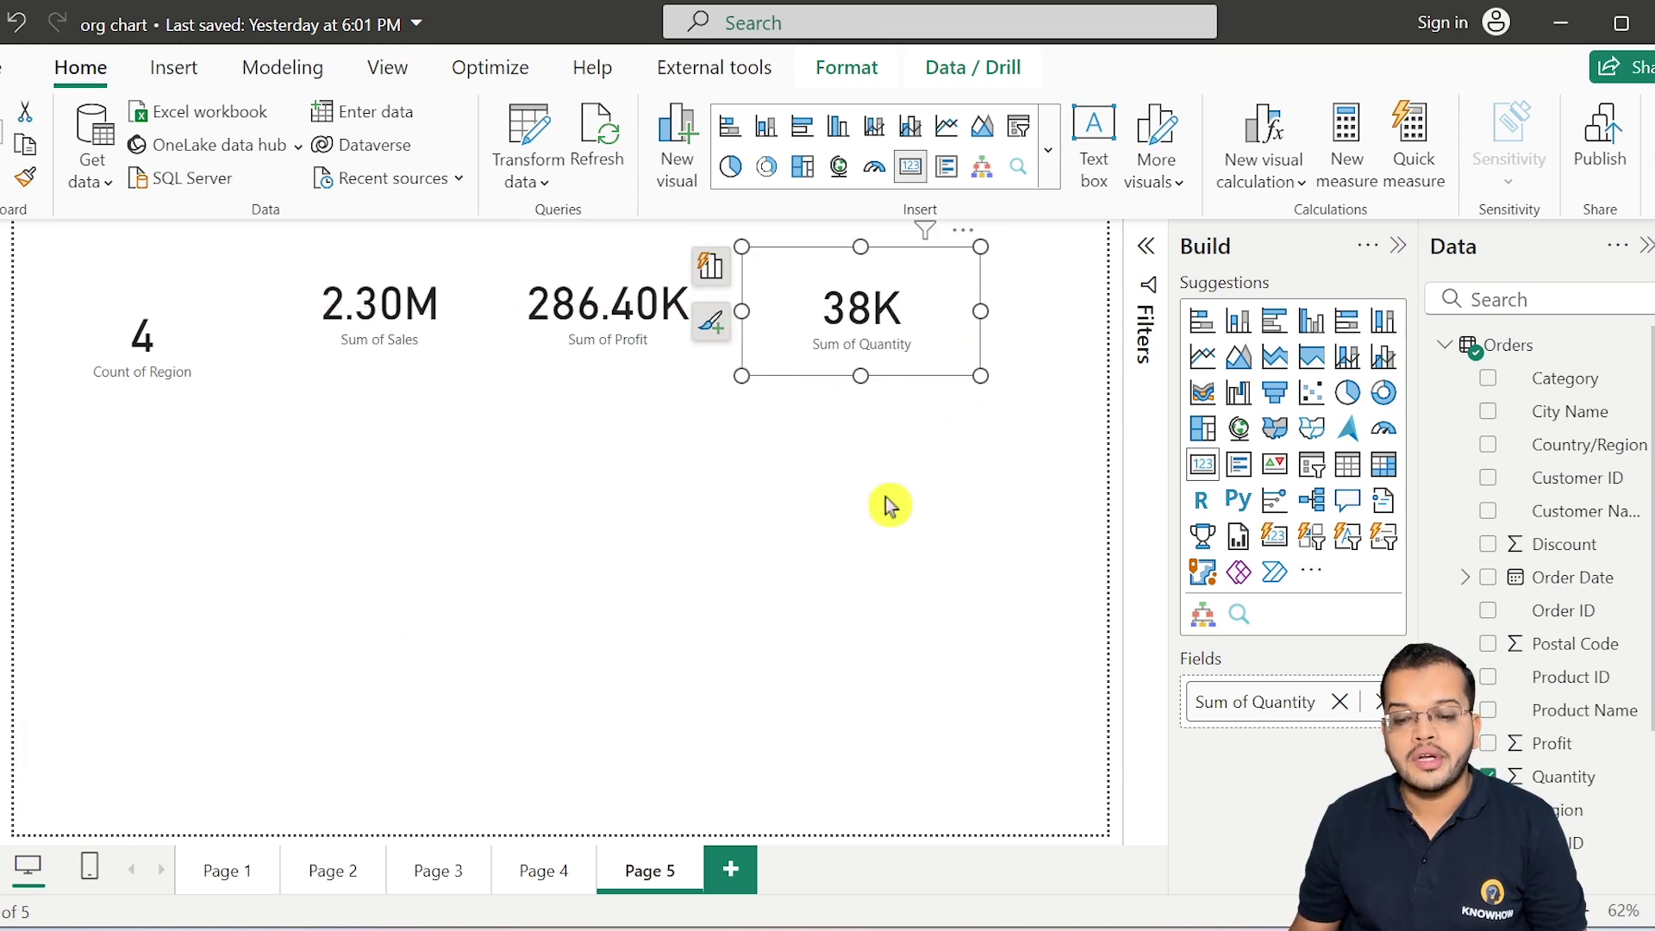
left_click(886, 497)
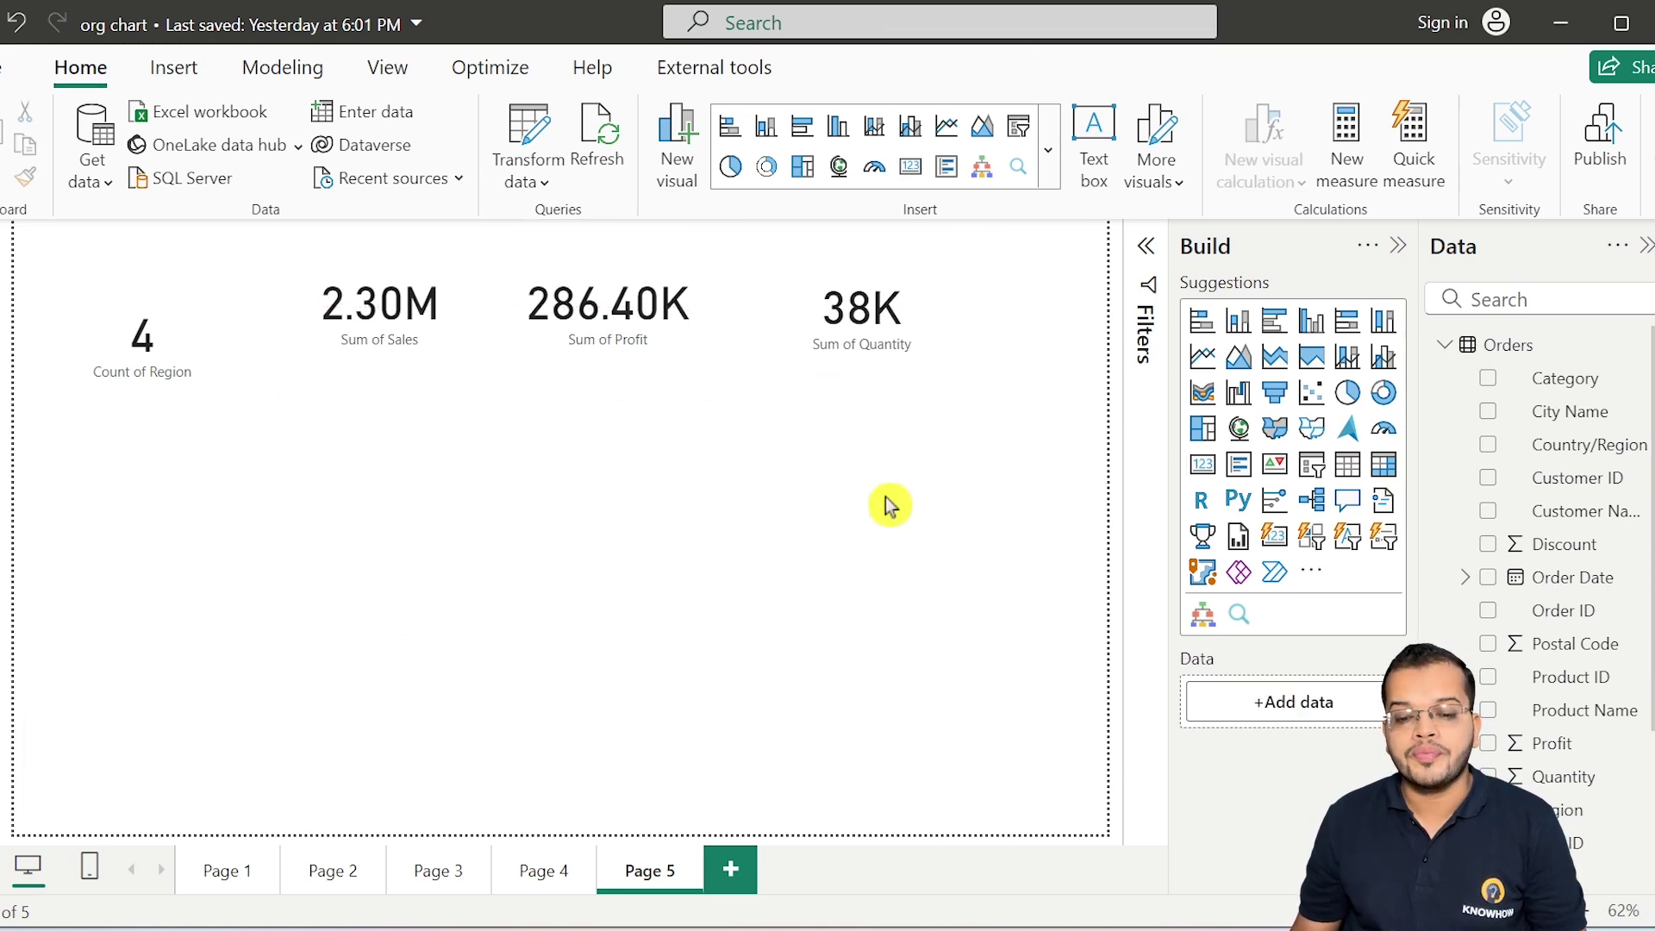
left_click(857, 364)
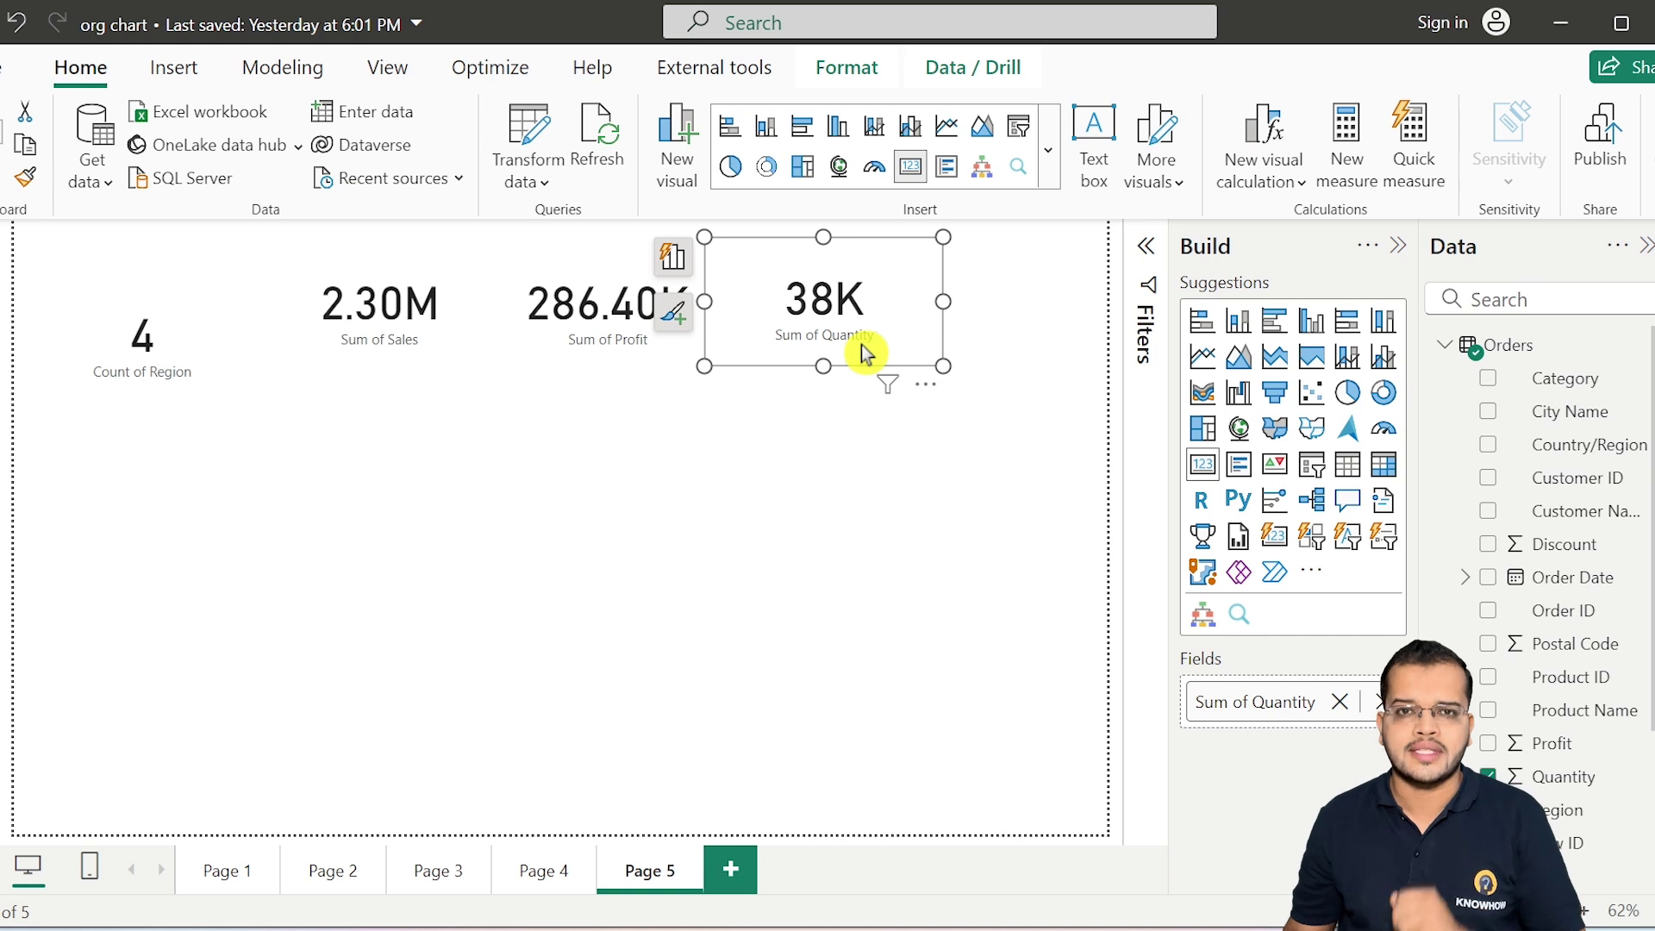
Step: In Manage roles, create a new role, rename it Quantity_Role, and save it
left_click(282, 72)
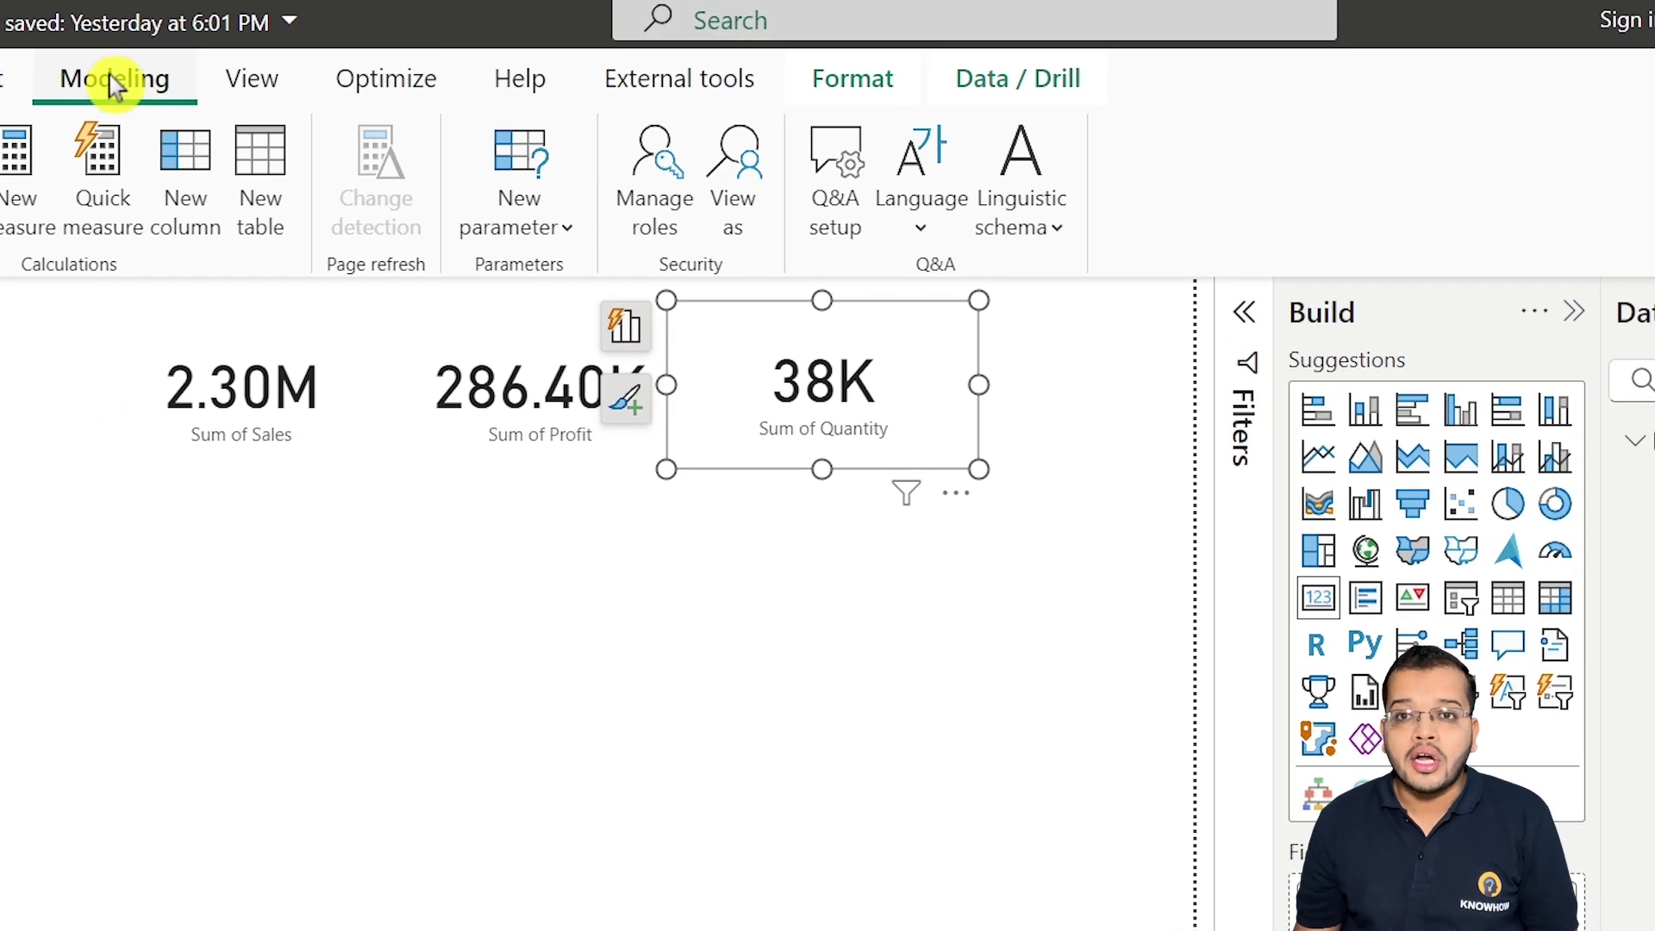
left_click(648, 191)
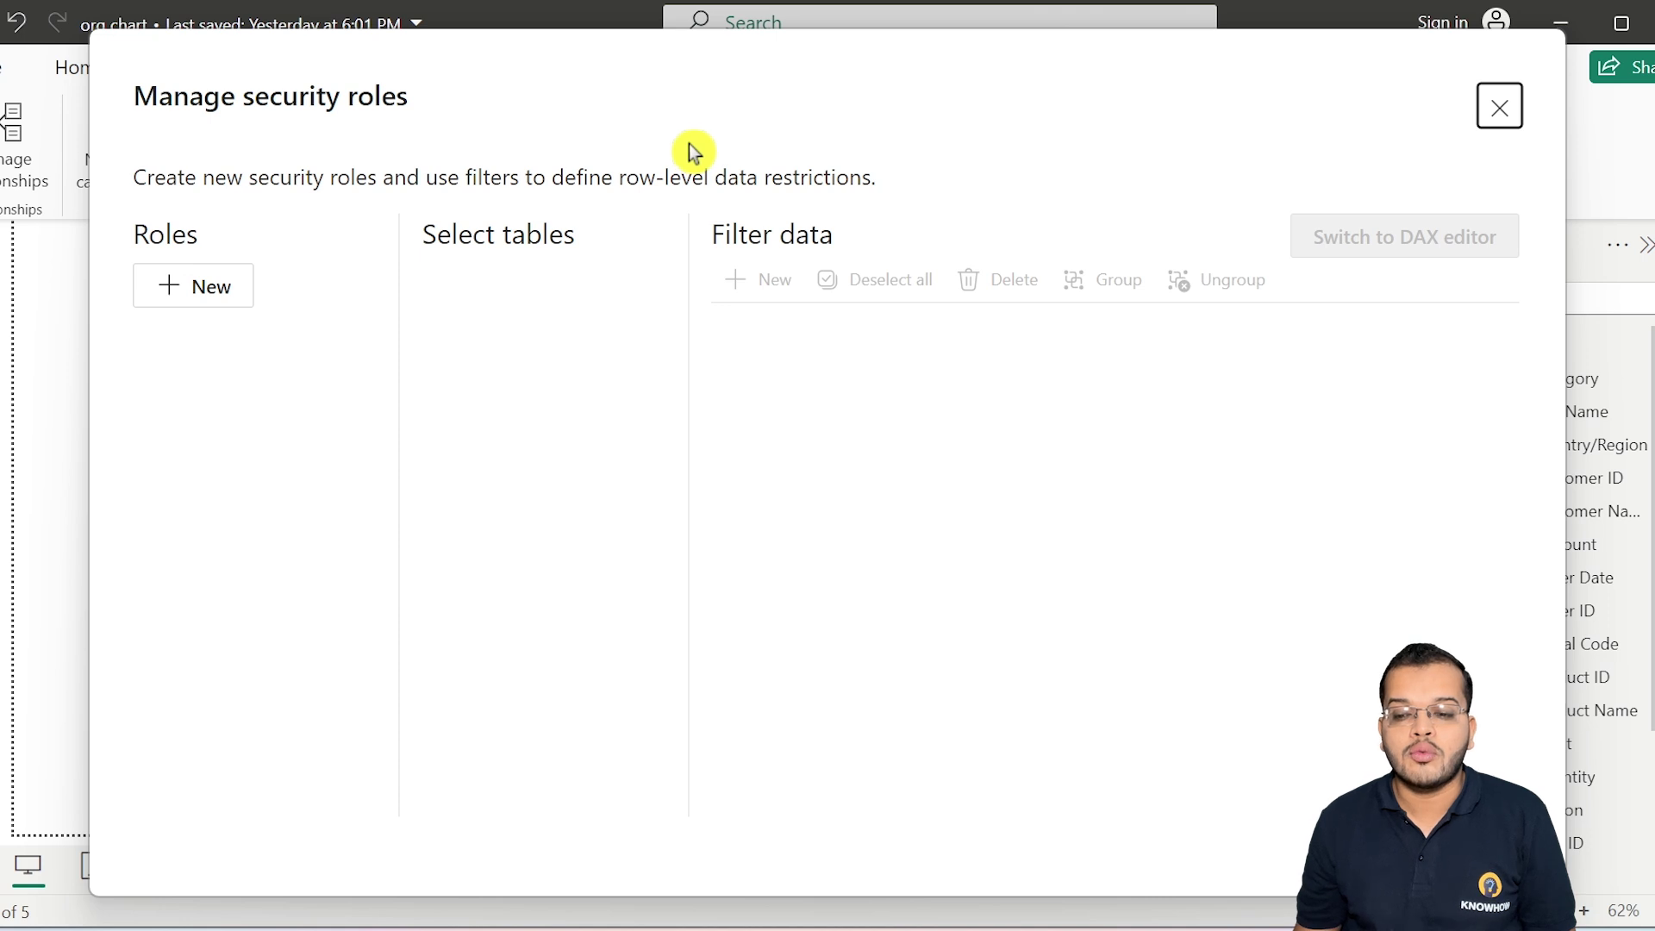
left_click(188, 297)
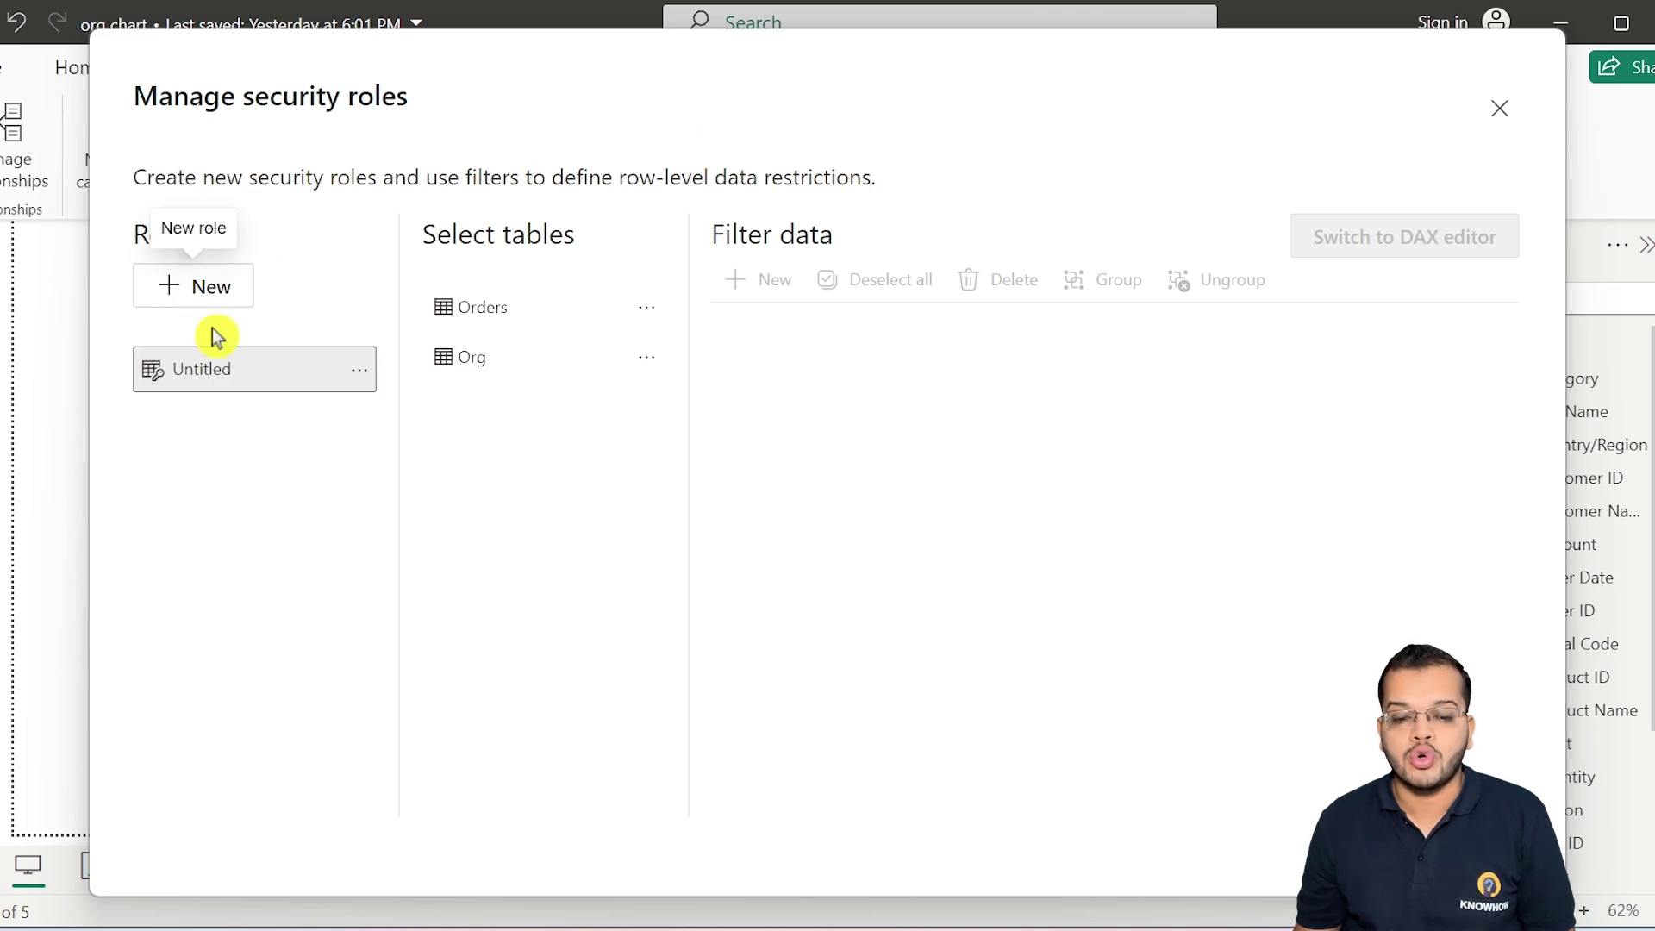
left_click(359, 371)
left_click(384, 388)
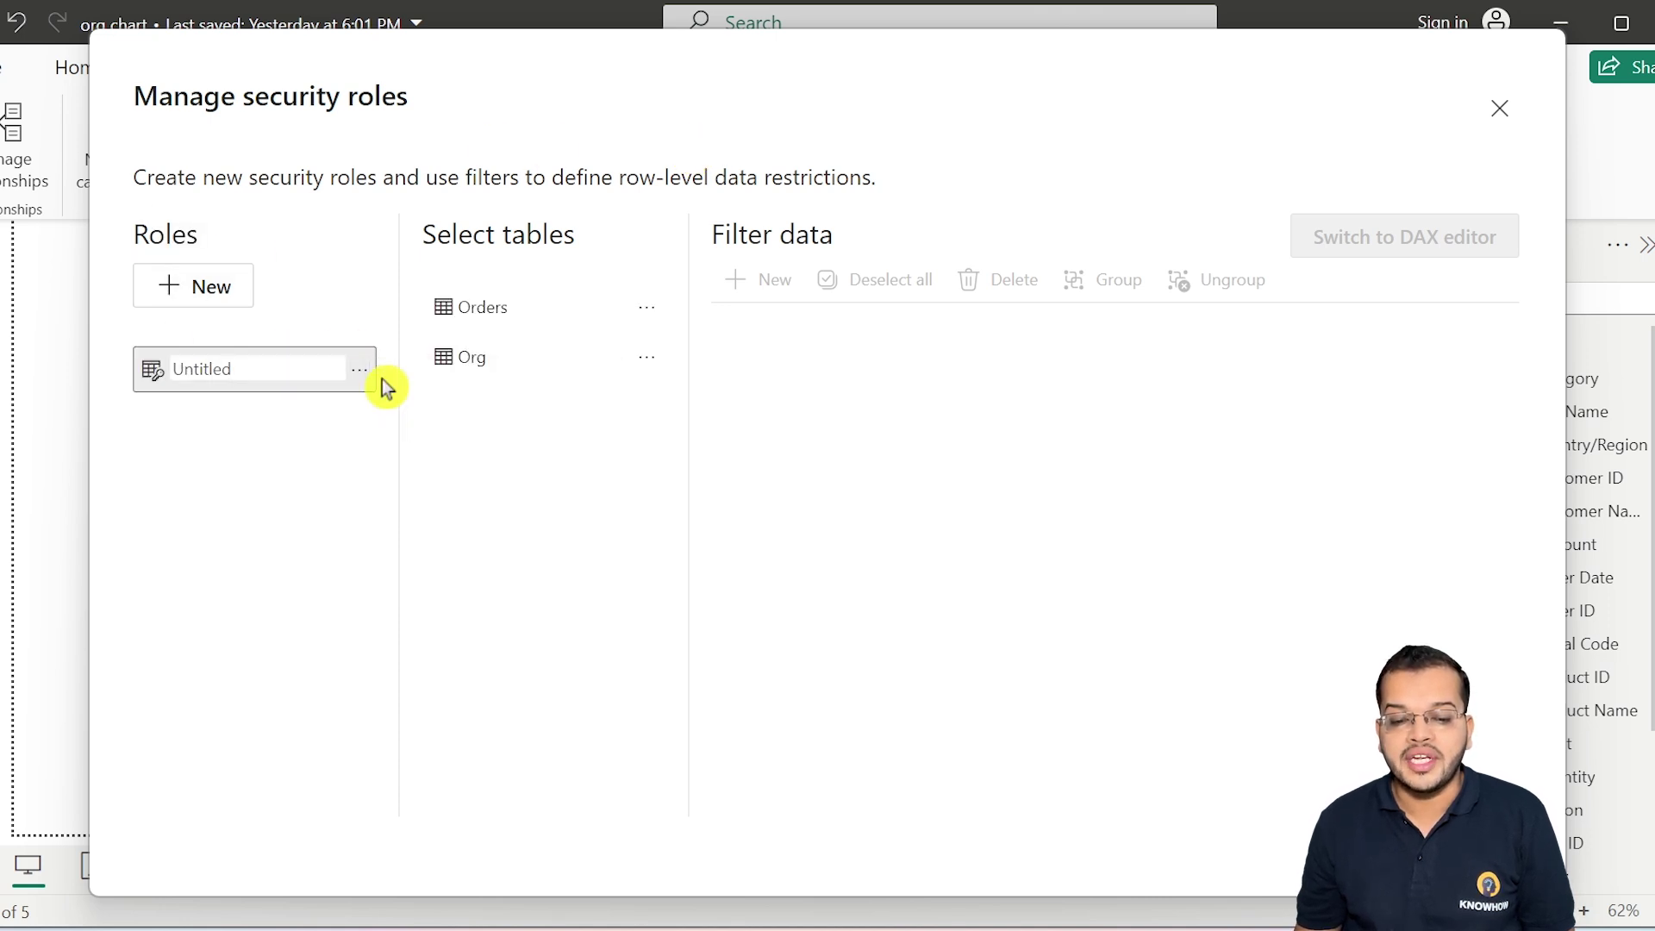
left_click_drag(251, 368, 115, 360)
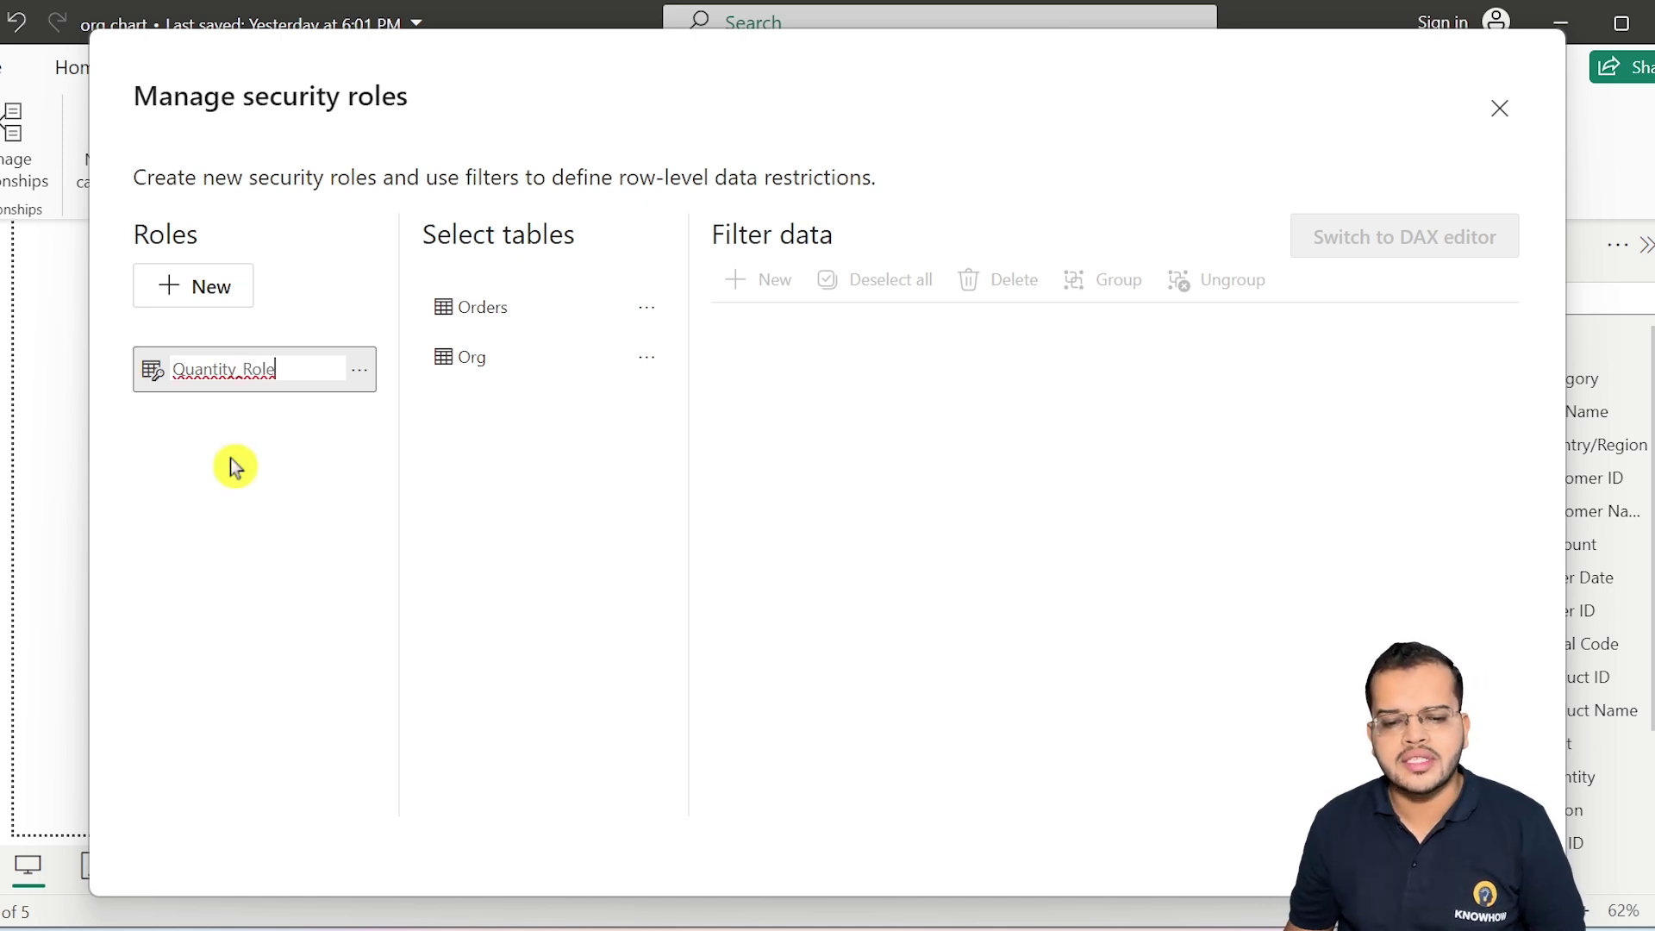
key("Return")
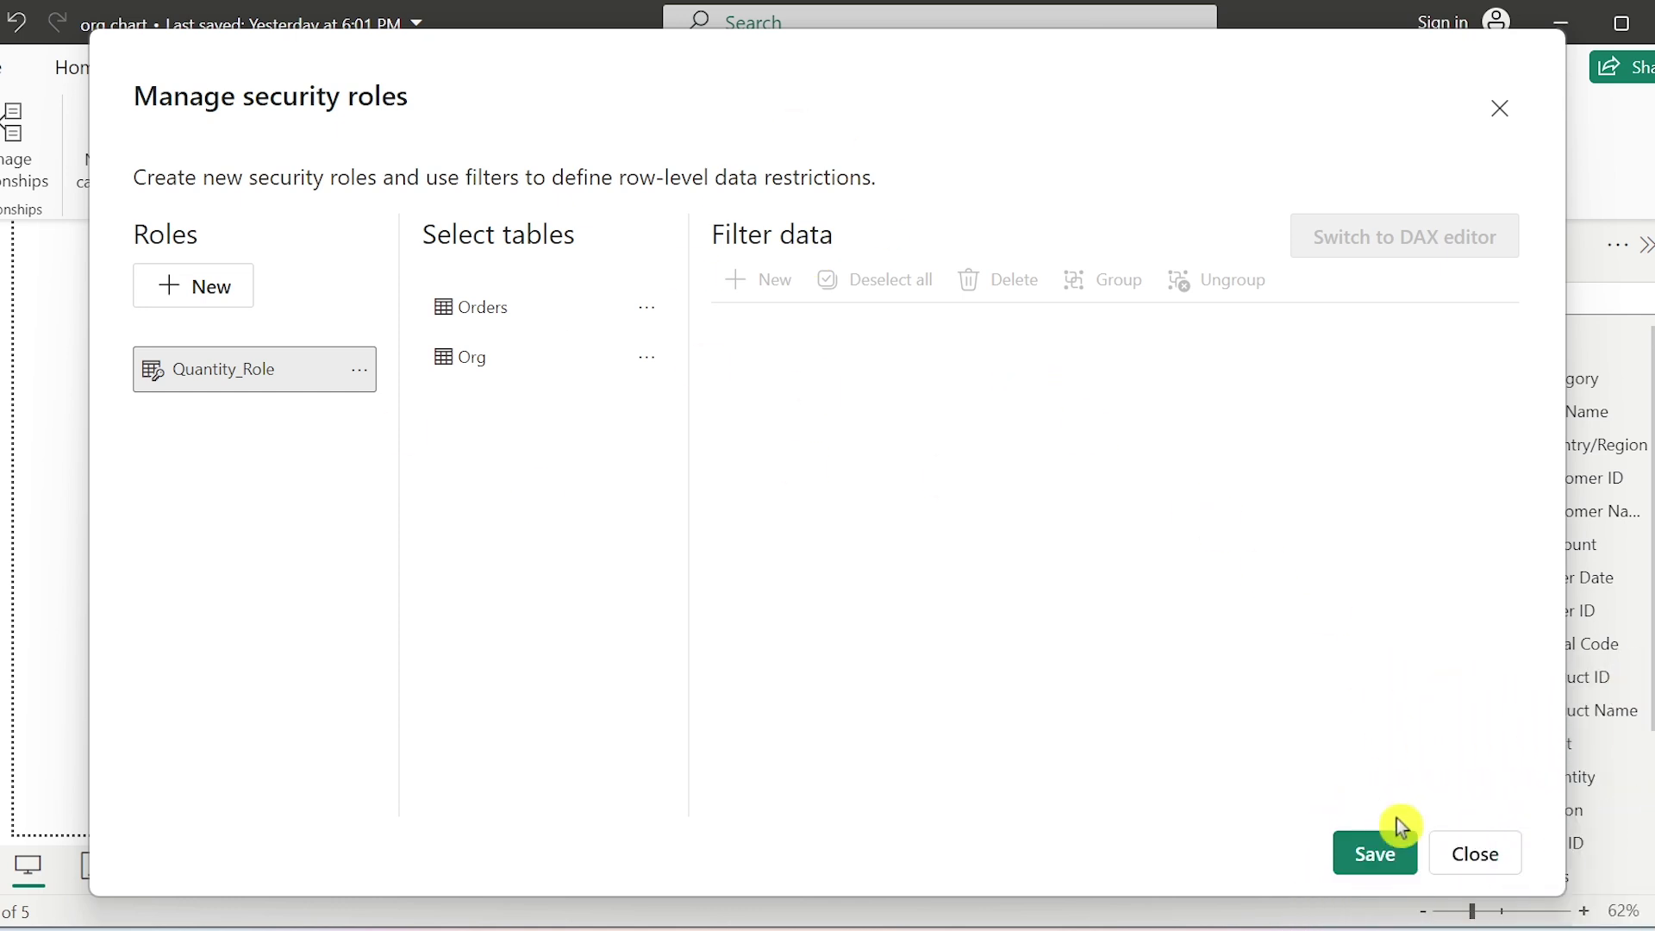
left_click(1376, 853)
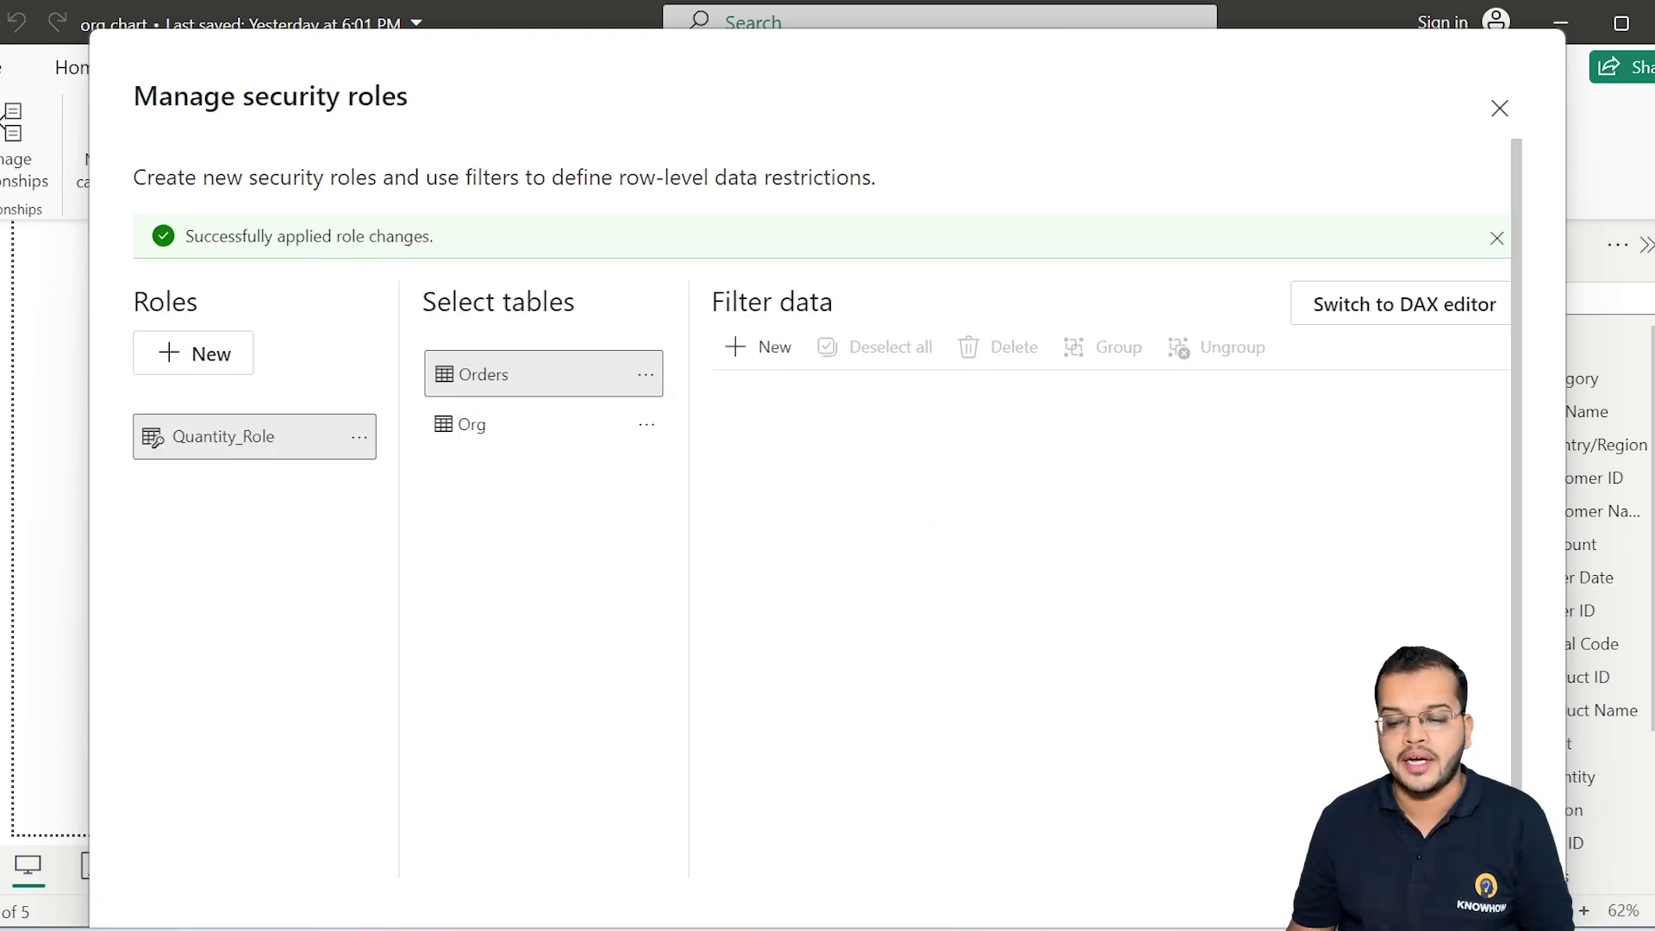
key("Escape")
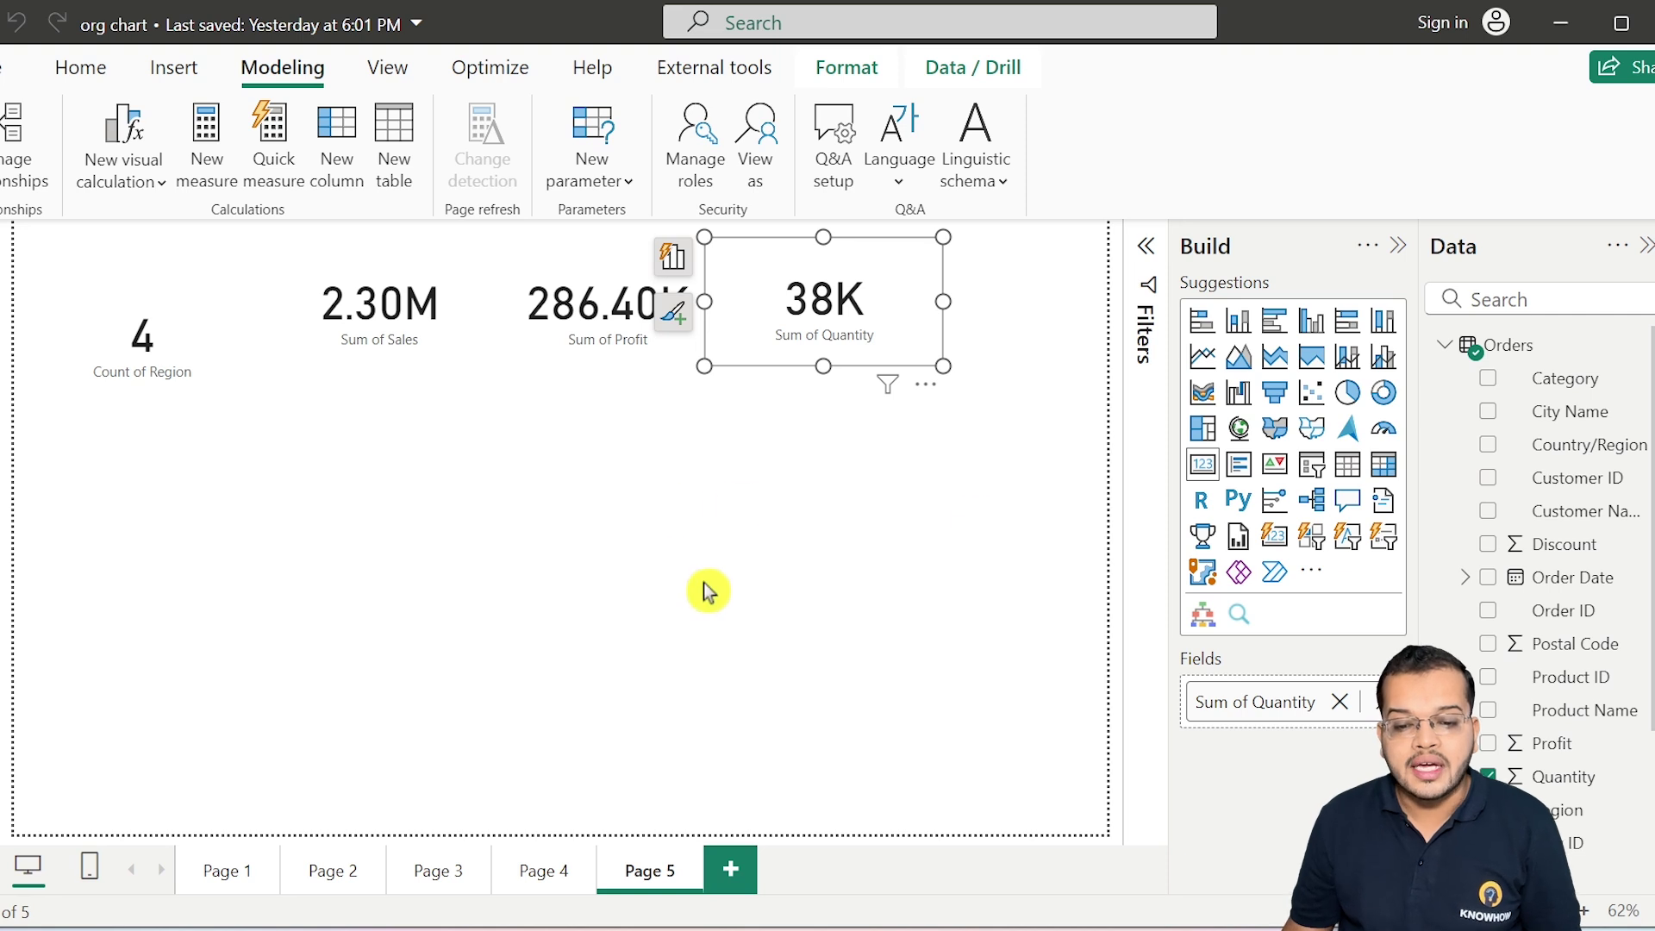
left_click(755, 172)
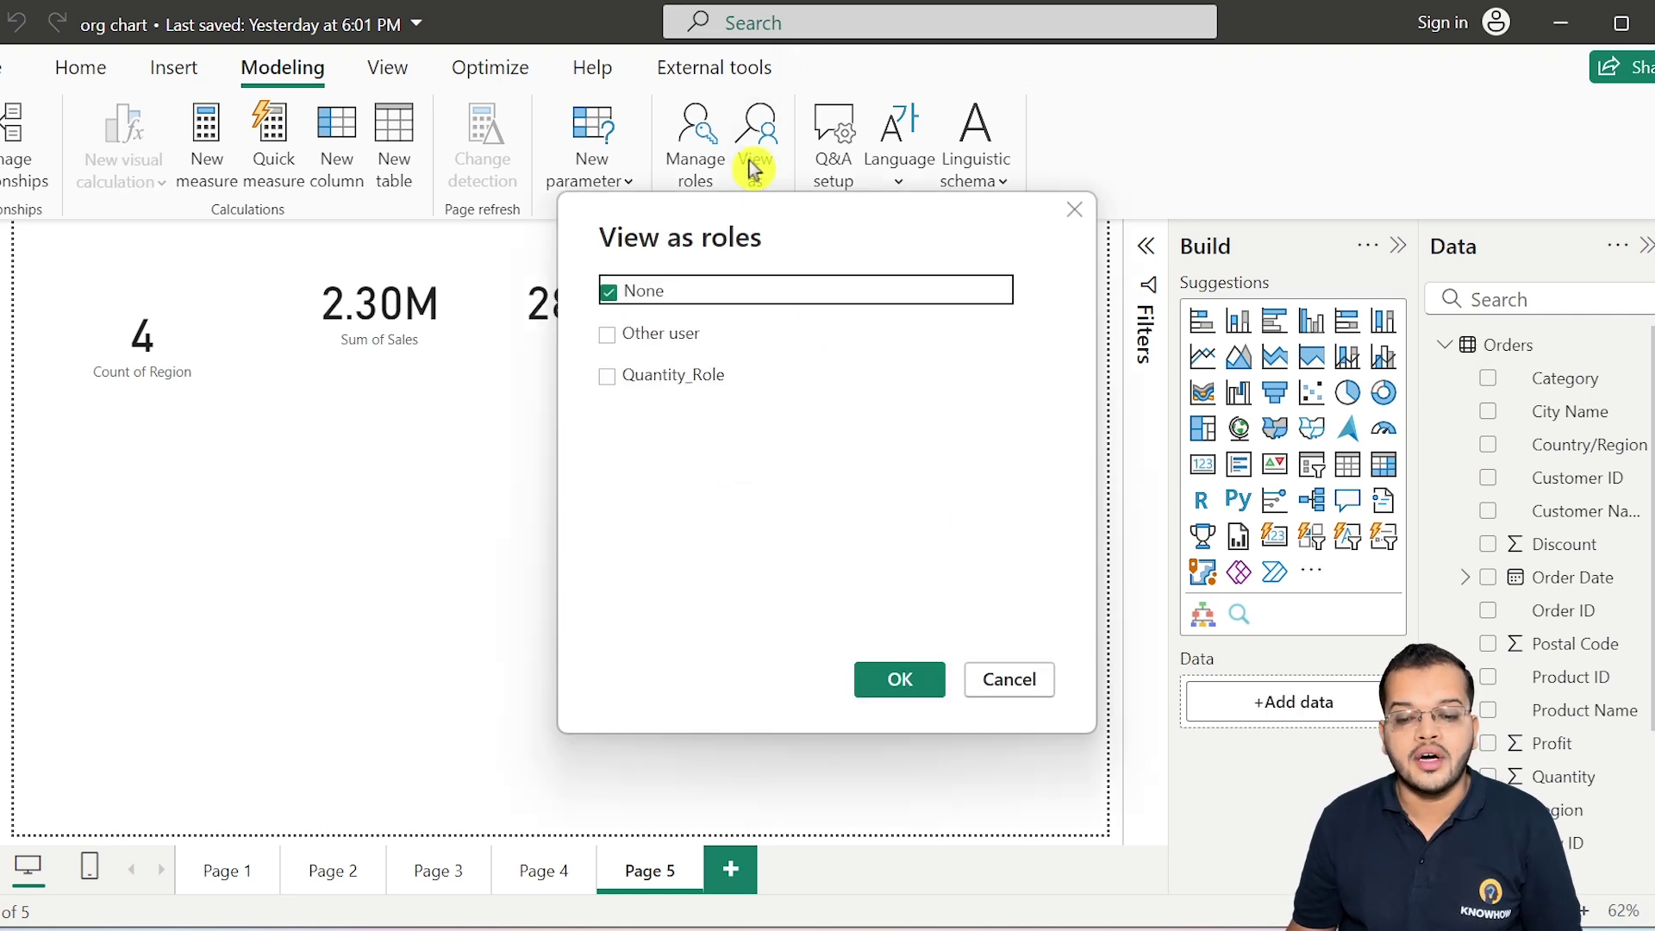
left_click(669, 390)
left_click(907, 677)
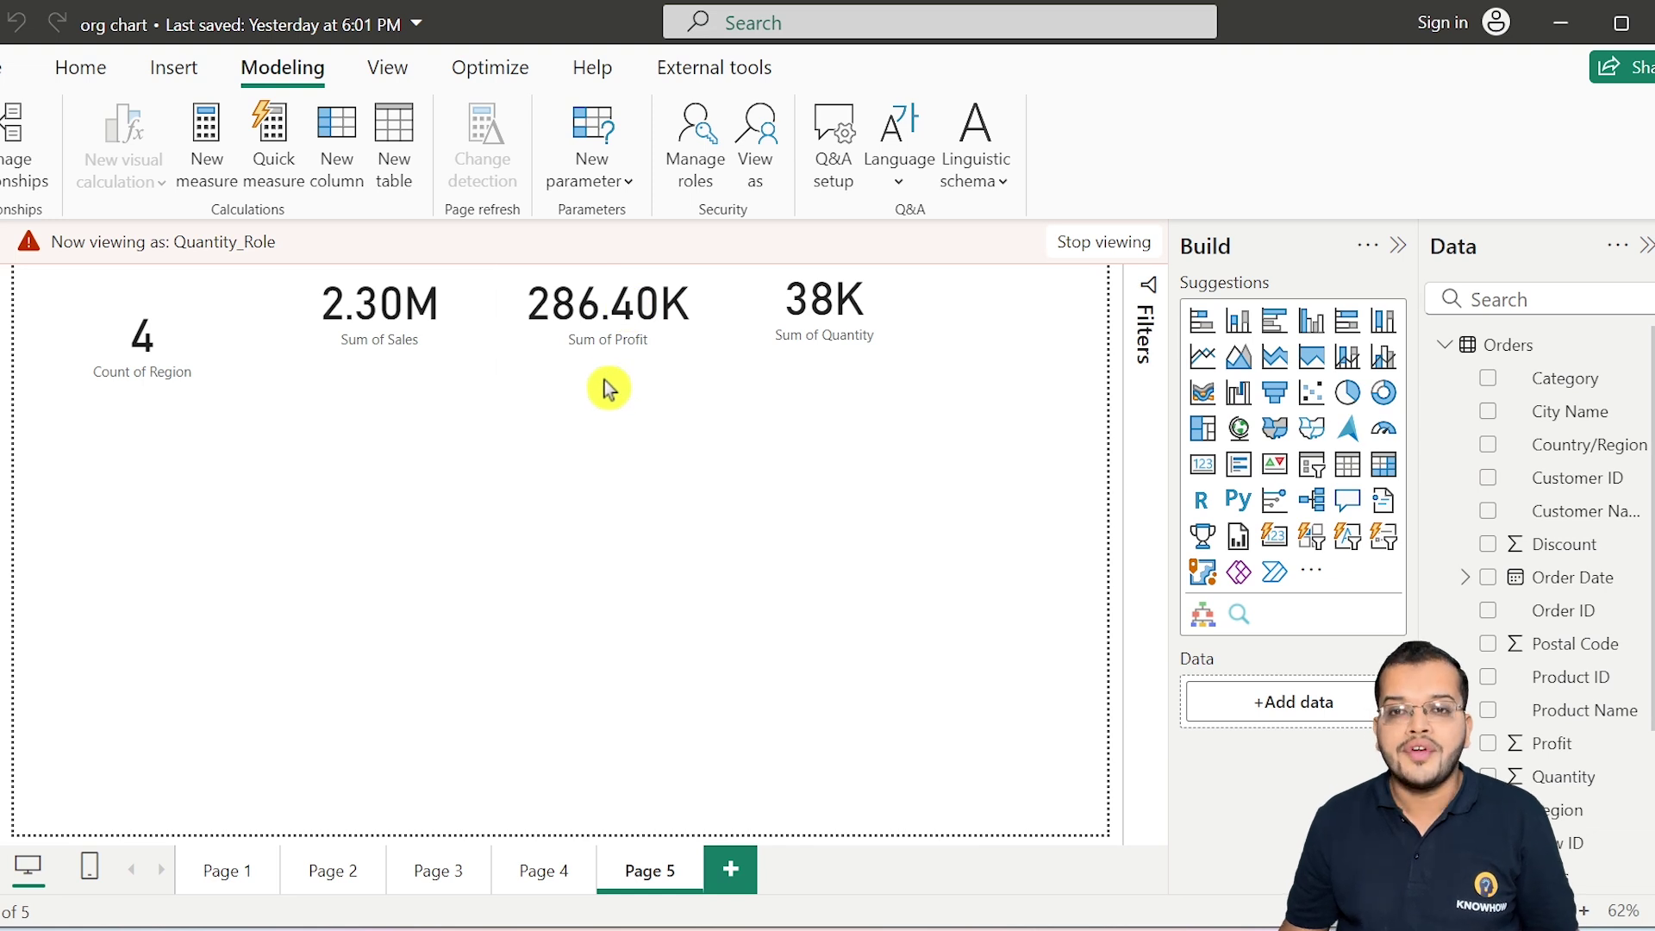
left_click(1096, 243)
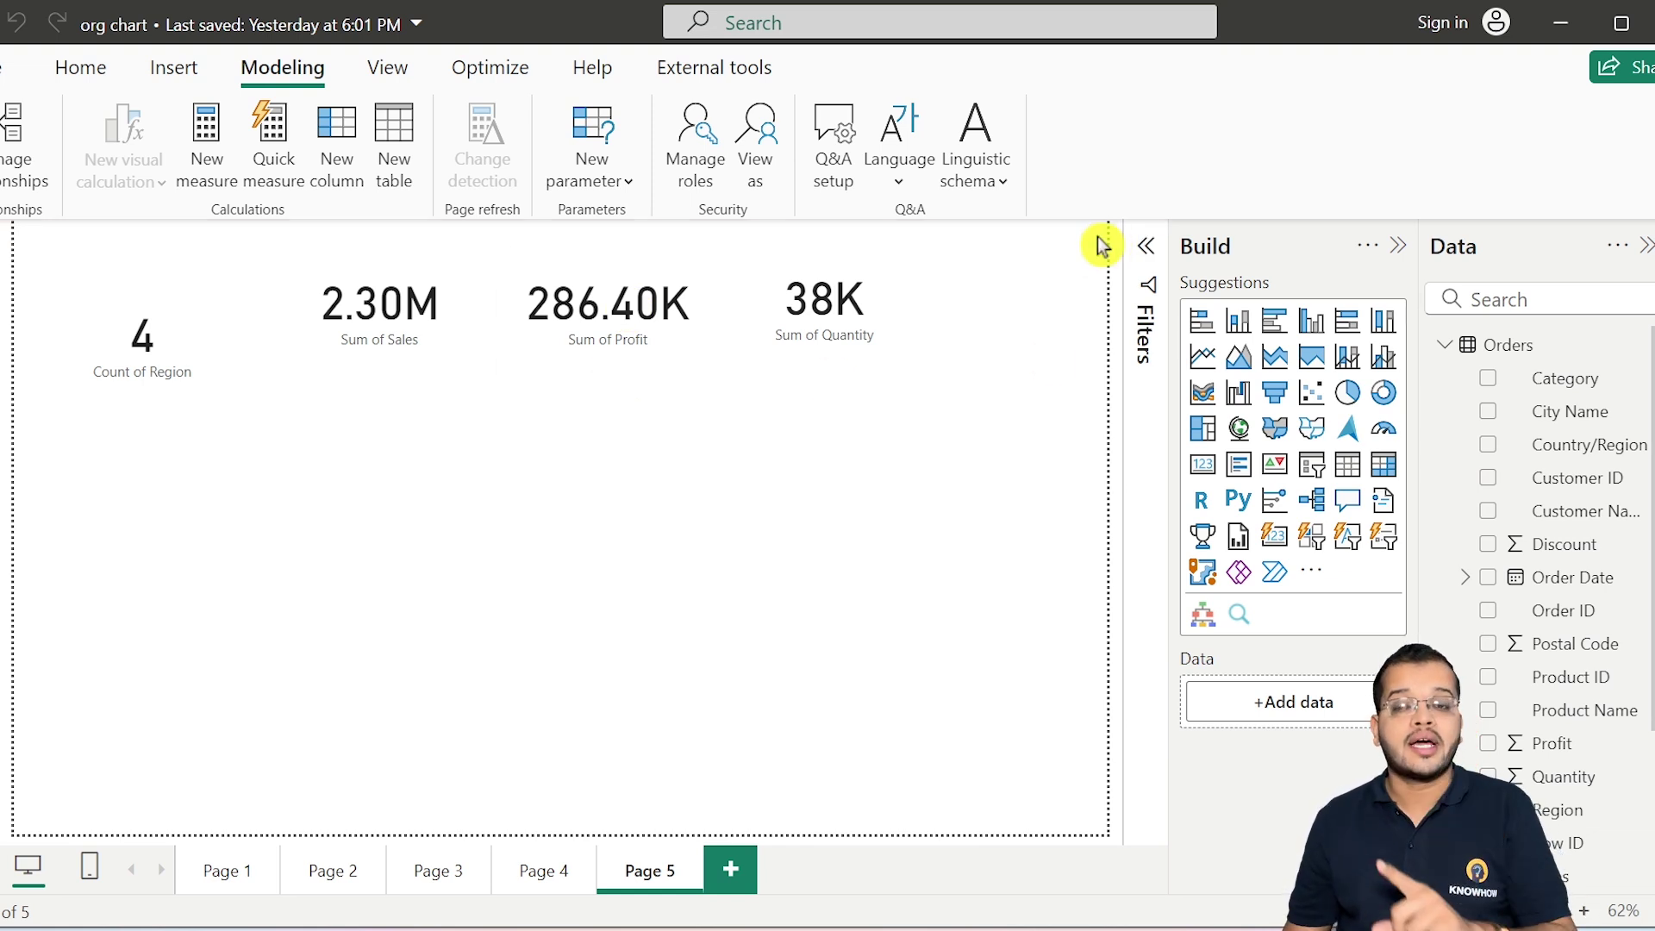
left_click(710, 73)
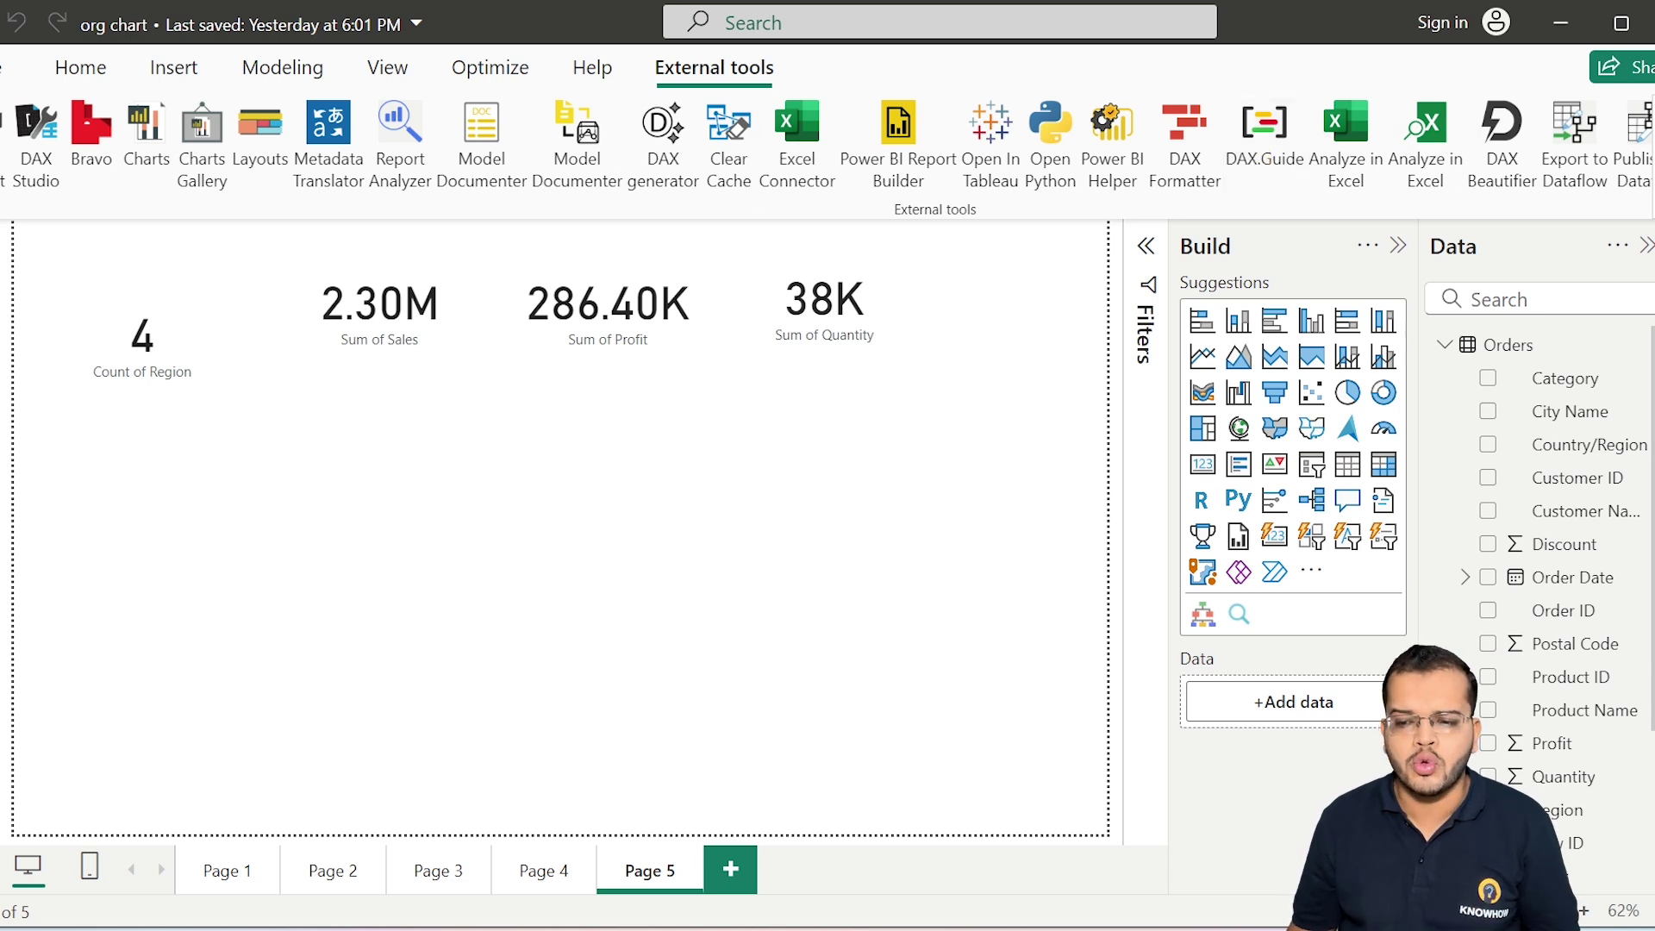
Step: Launch Tabular Editor 3 from the External tools ribbon
left_click(1648, 129)
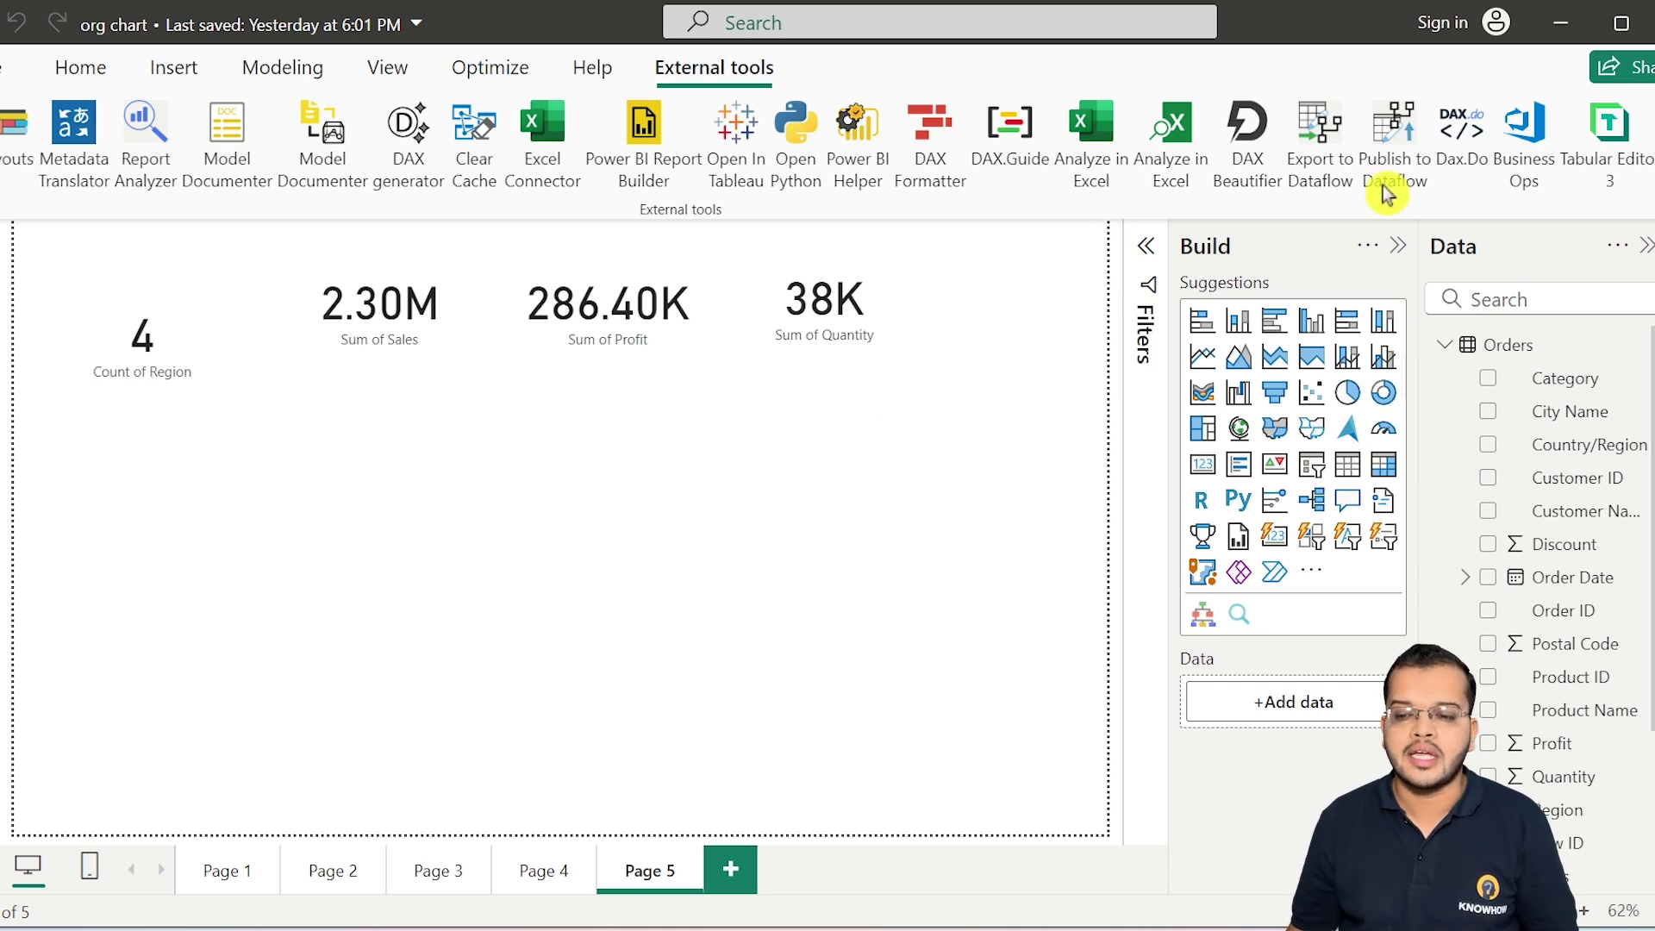
left_click(1612, 138)
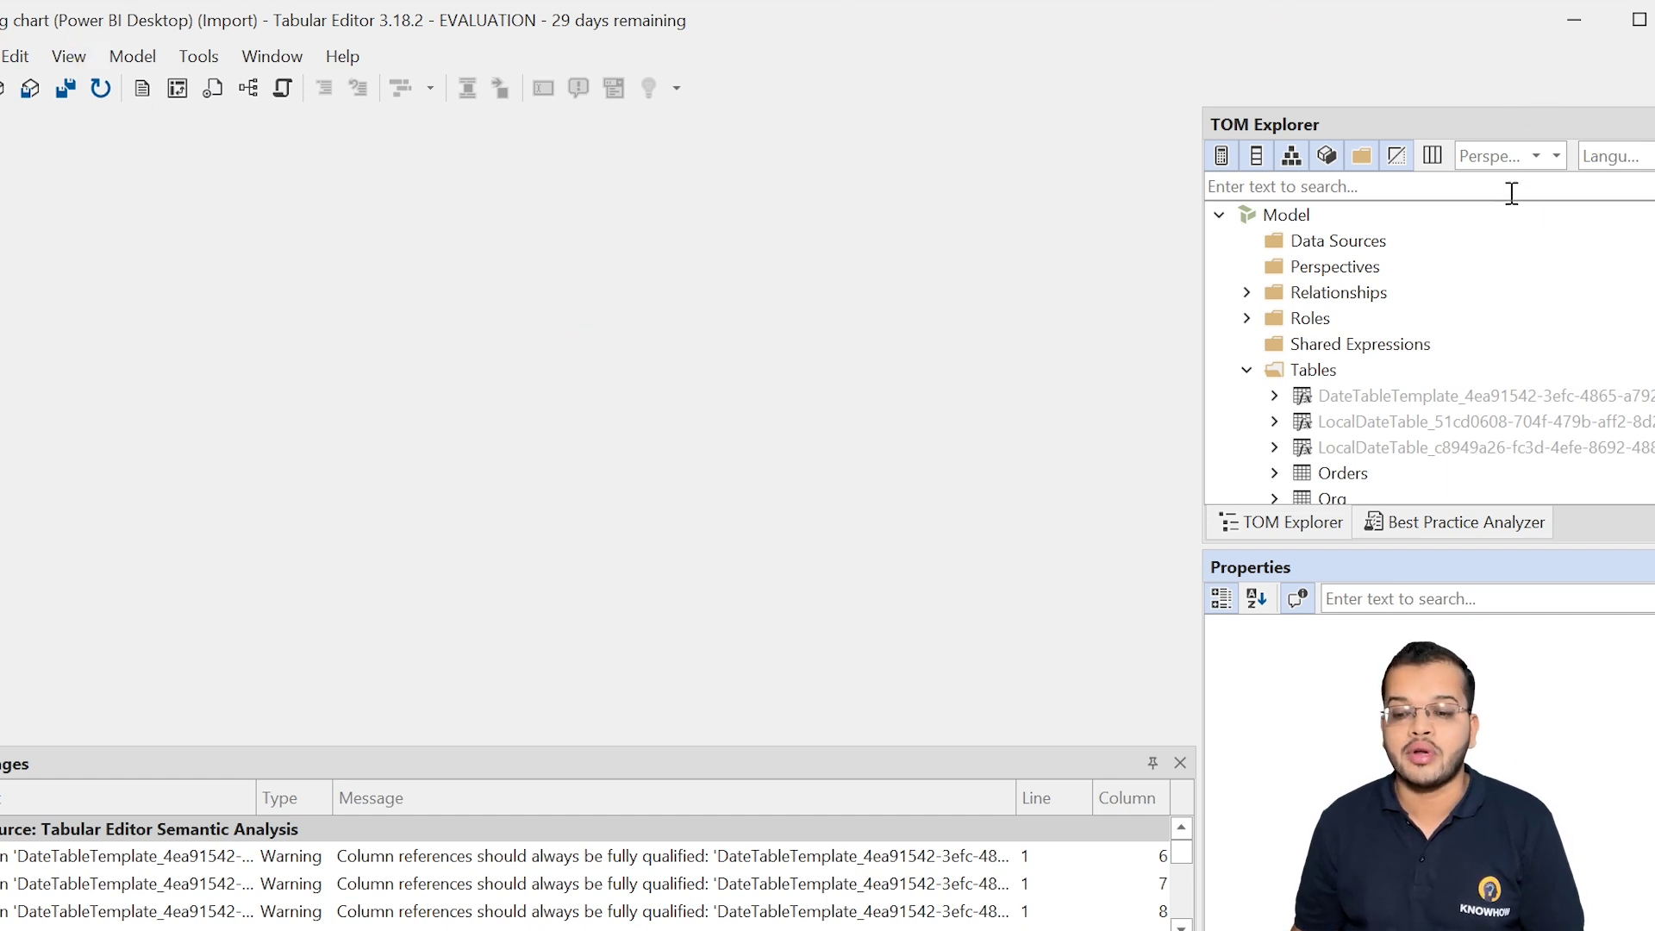
Step: Inspect Quantity_Role under Roles, then expand the Orders table to list its columns
left_click(1246, 320)
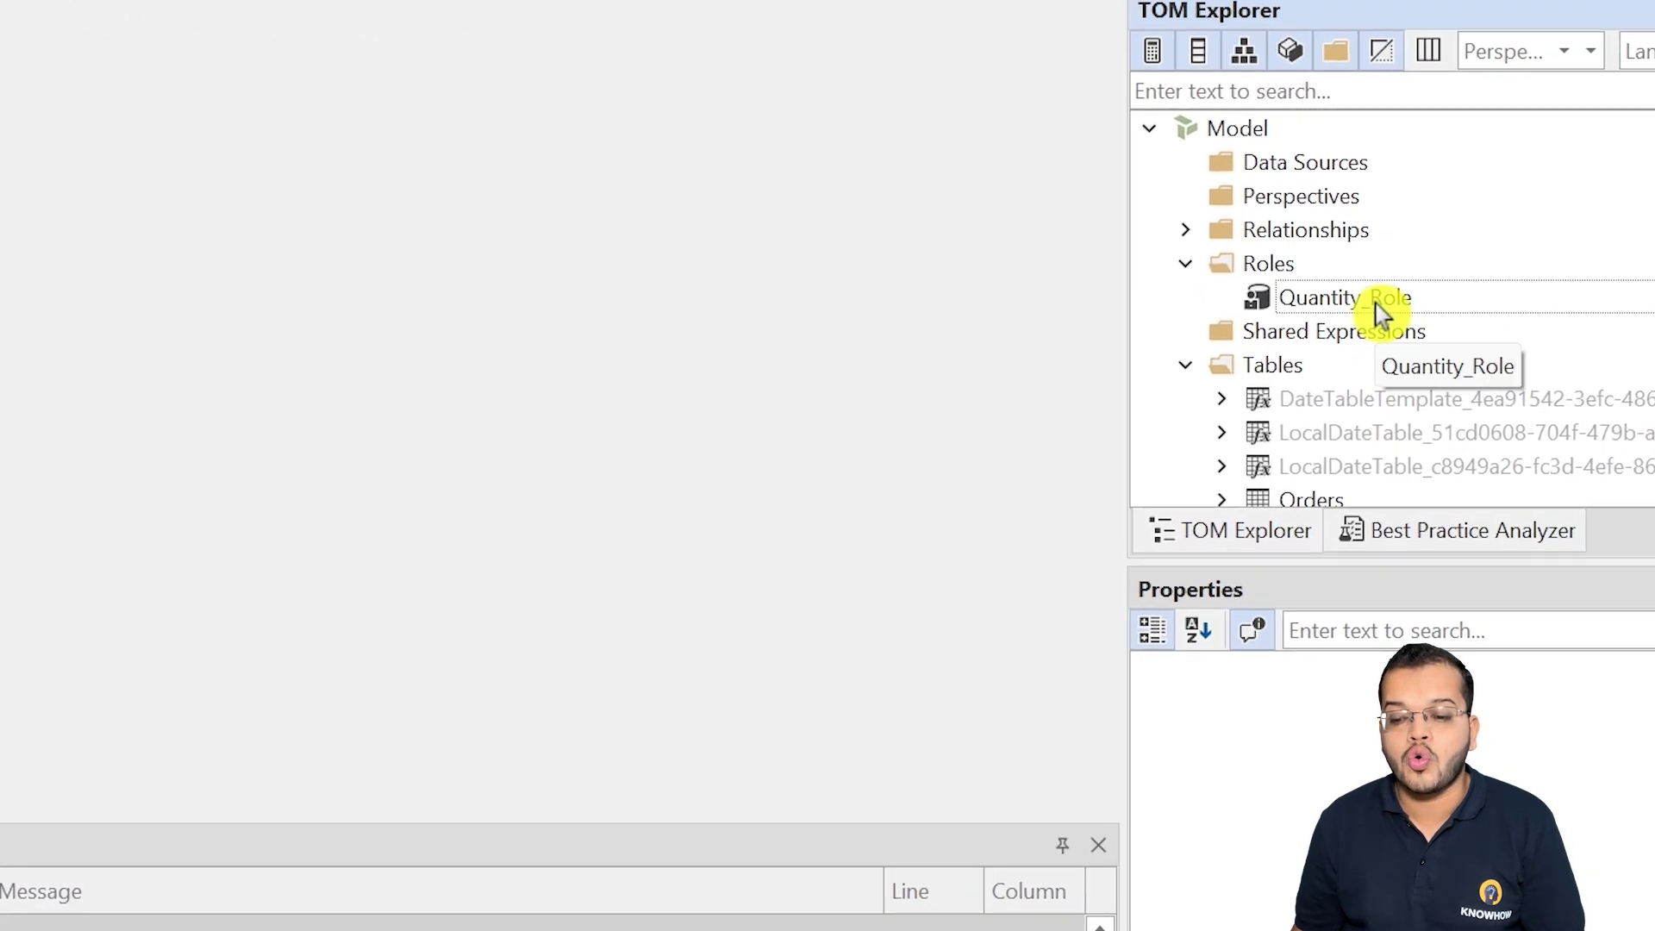
left_click(1381, 321)
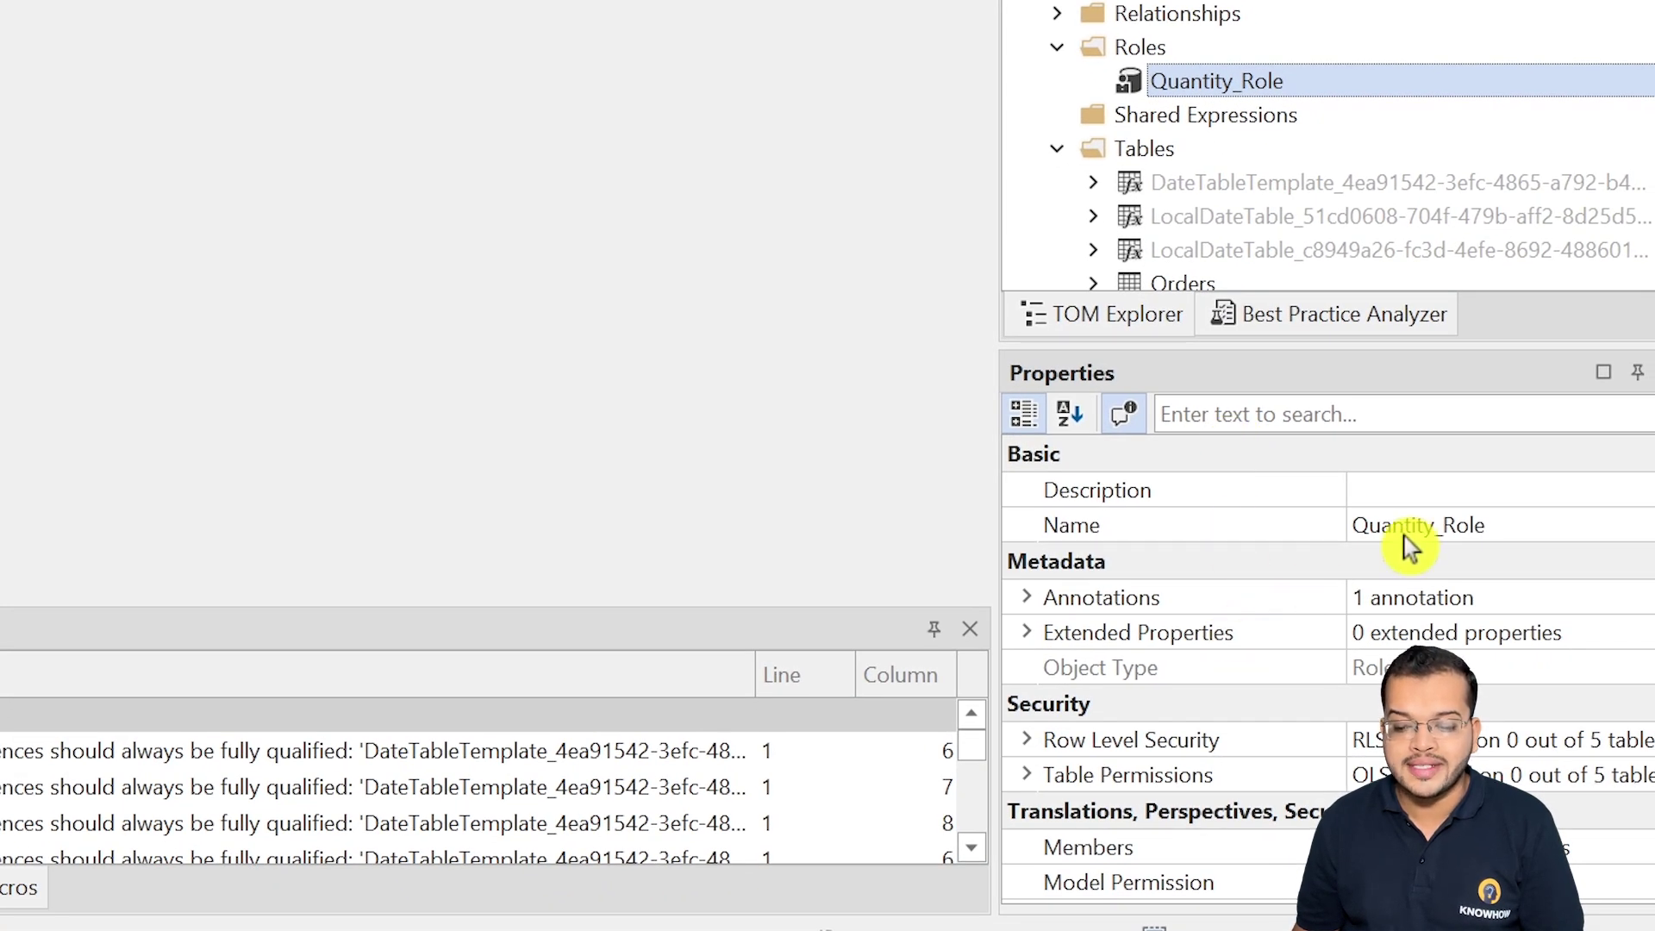
left_click(1057, 48)
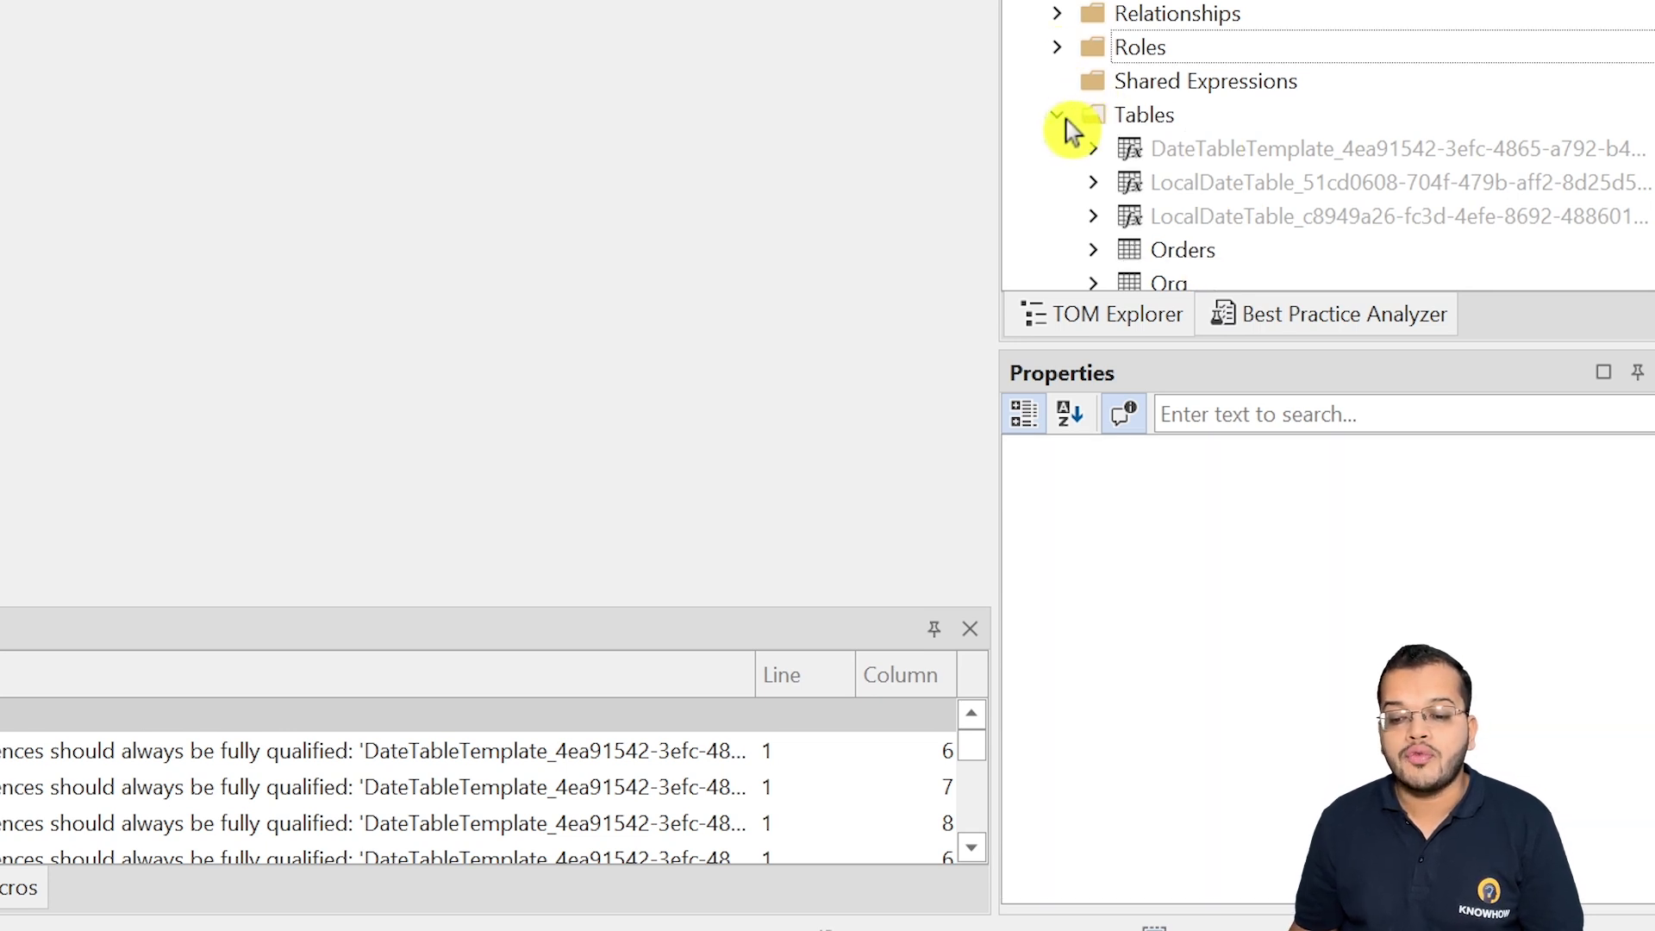
scroll(1265, 224, "down", 1)
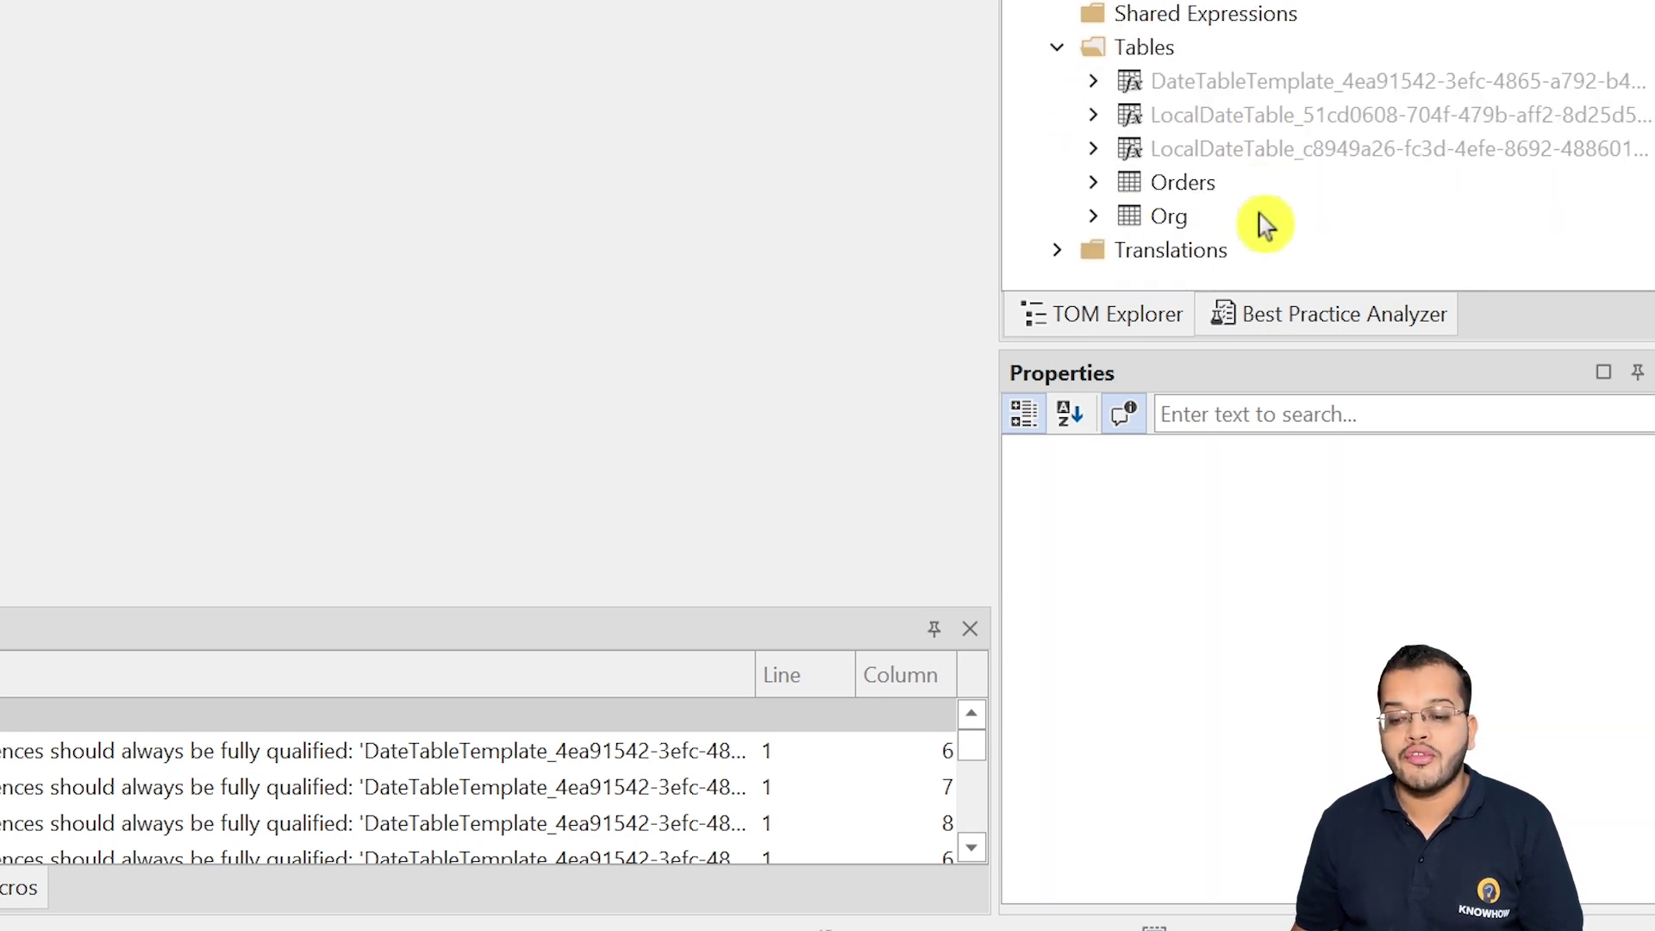
left_click(1092, 182)
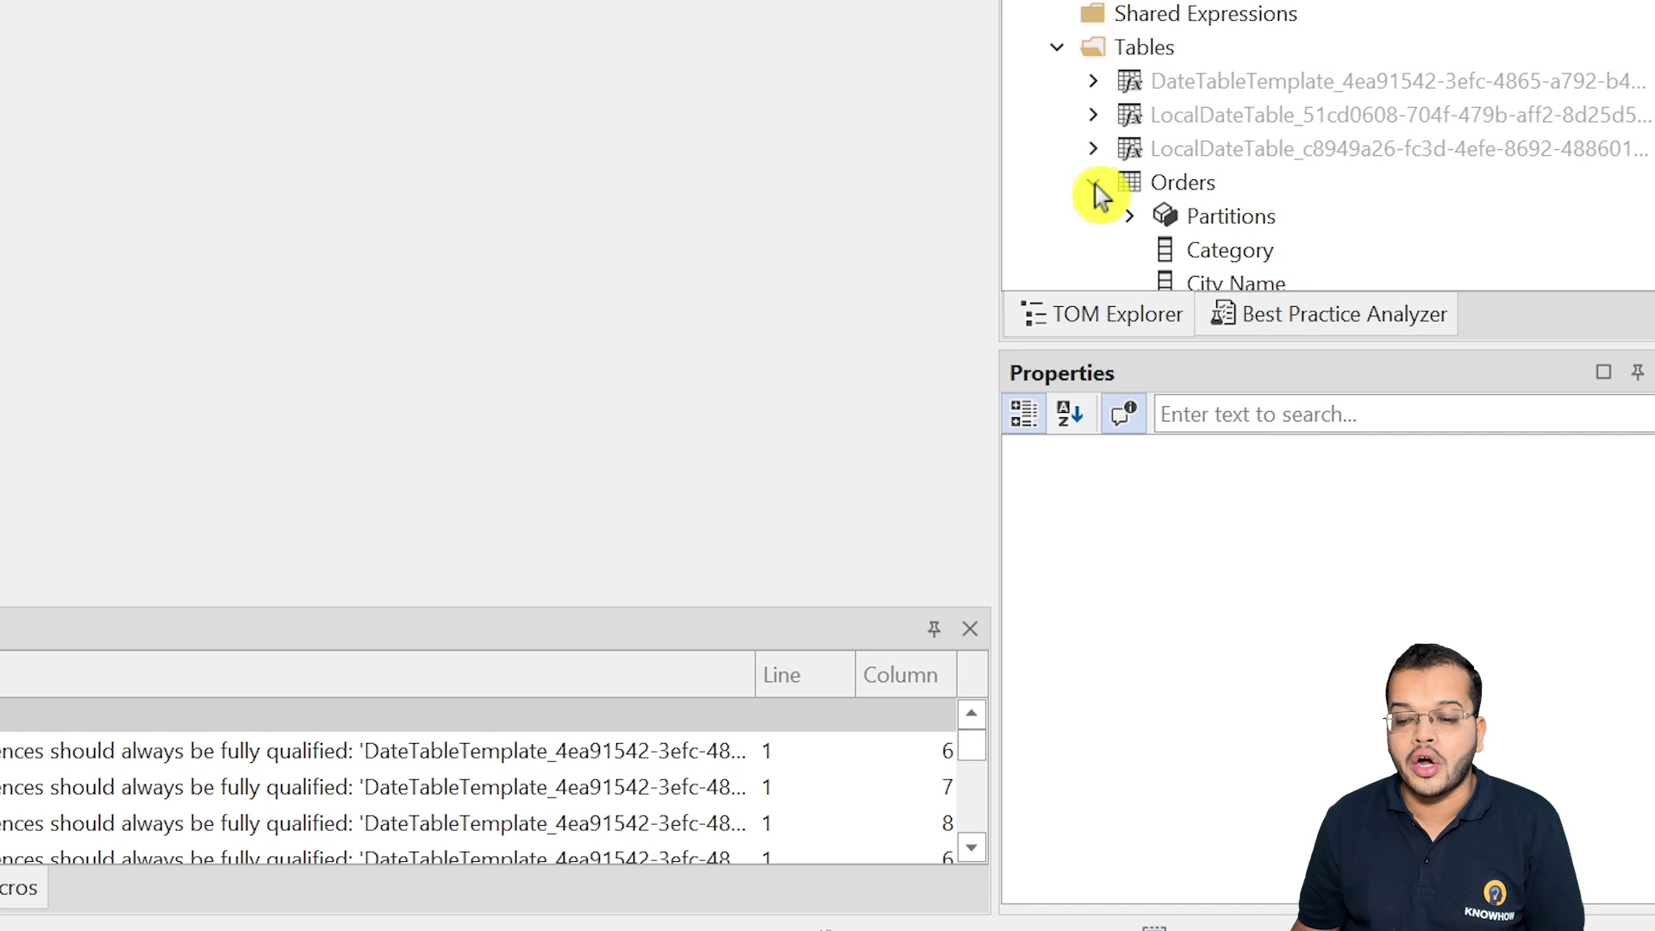
scroll(1281, 129, "down", 4)
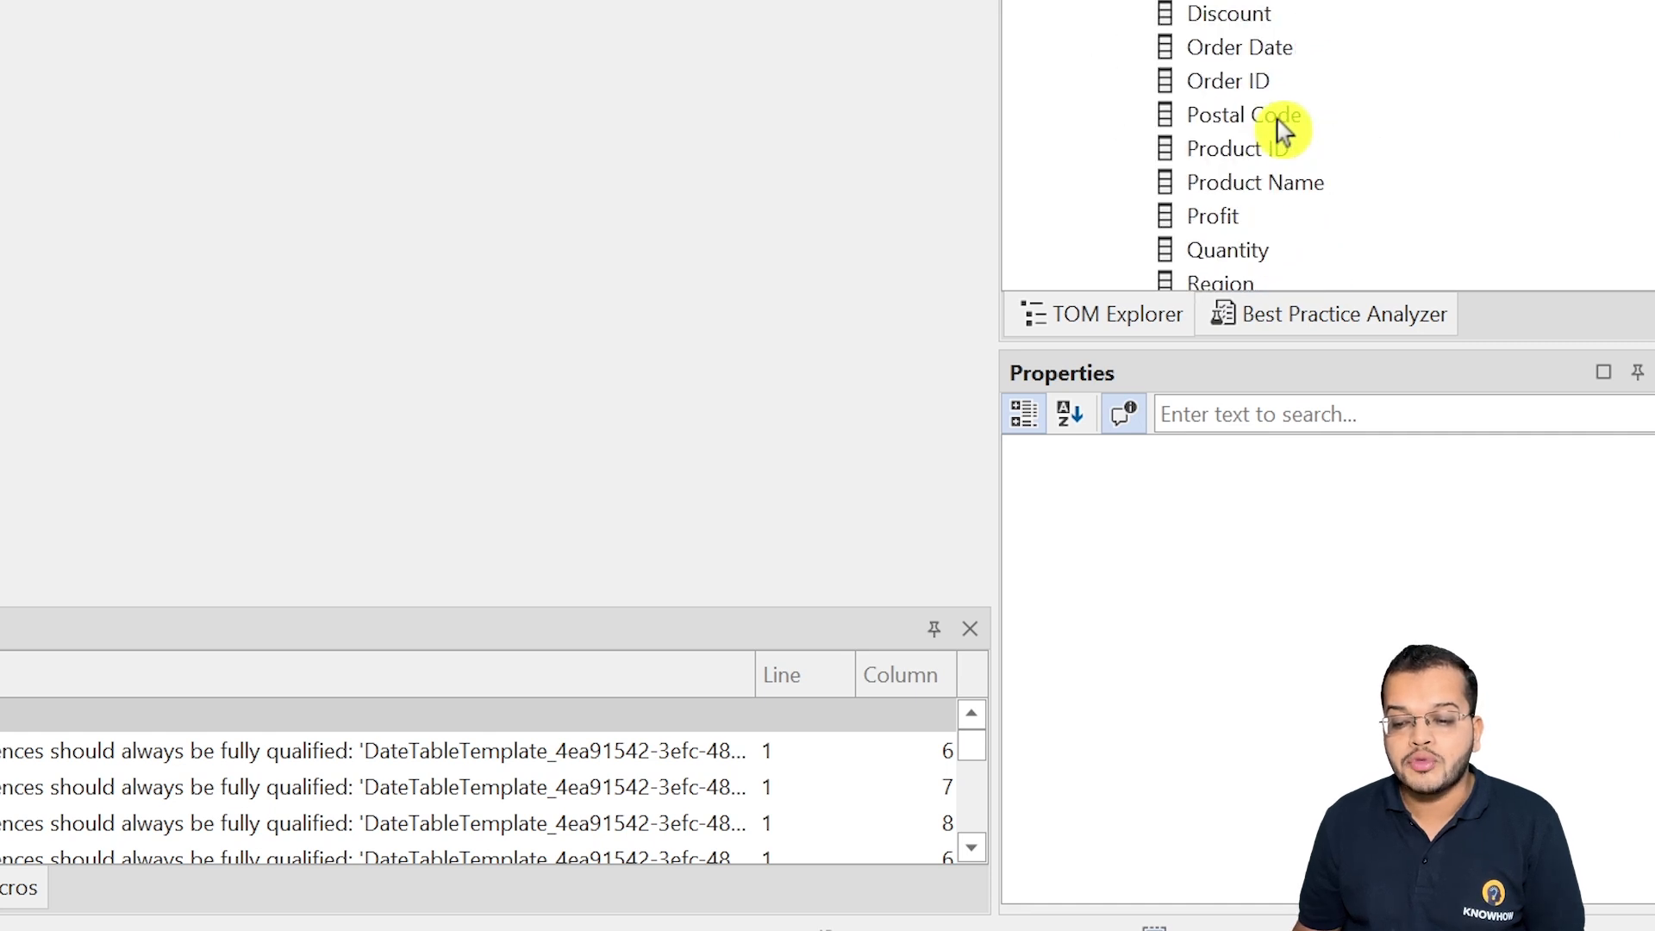
Step: Select the Quantity column and expand its Object Level Security, showing Quantity_Role at Default
left_click(1246, 257)
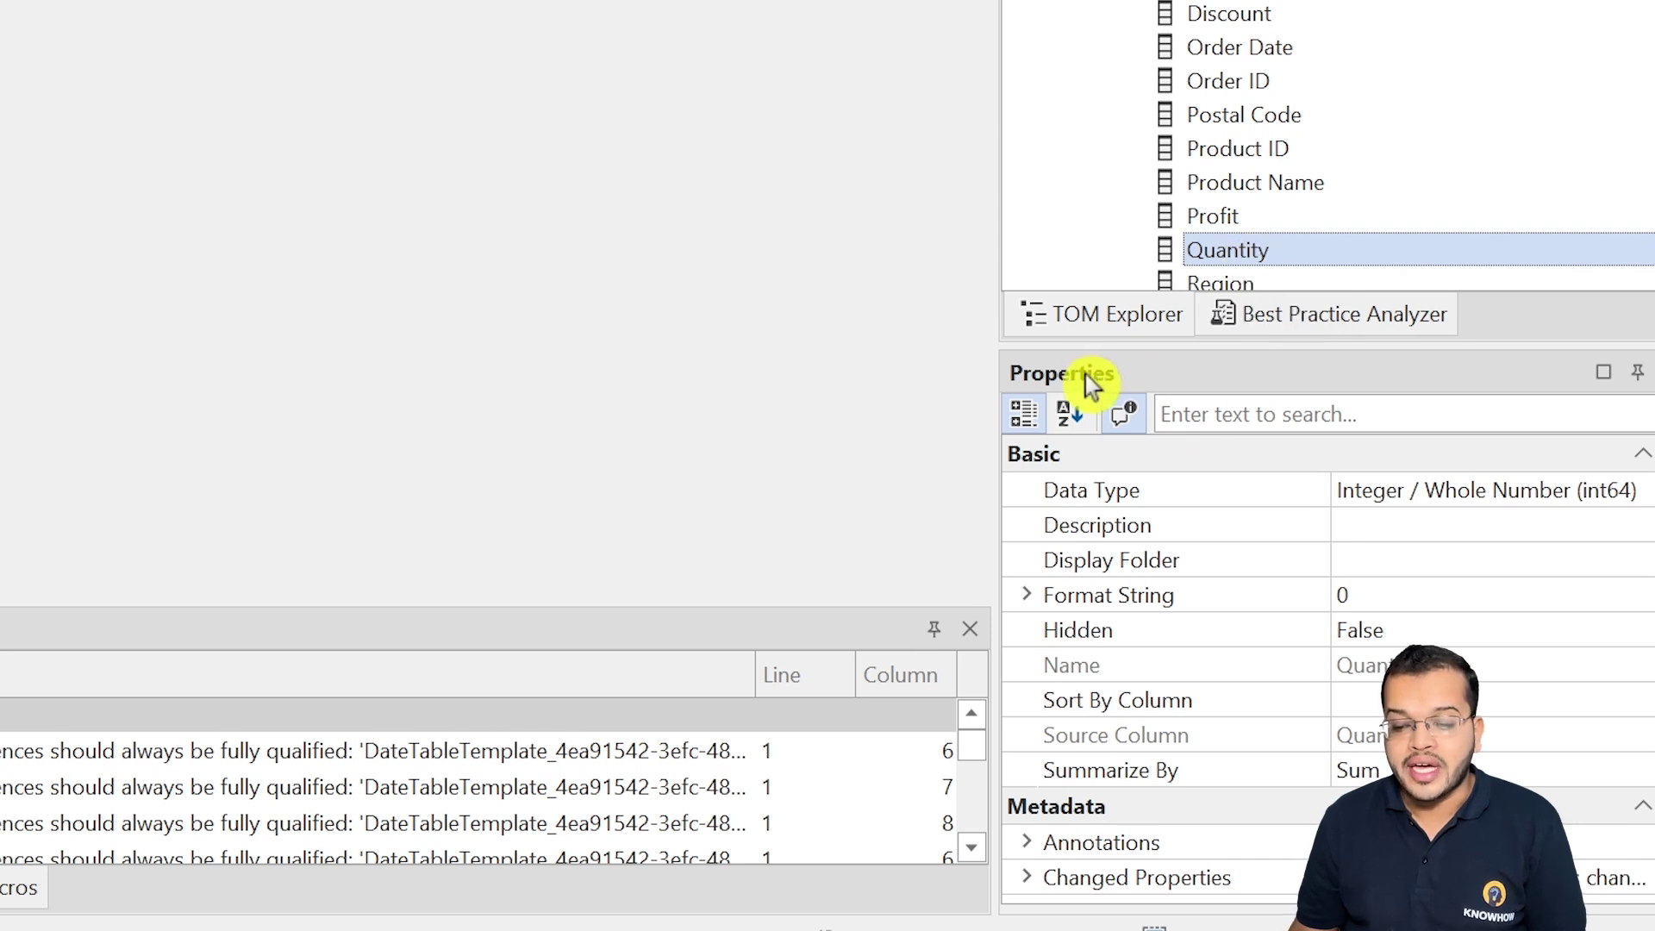
scroll(1212, 572, "down", 10)
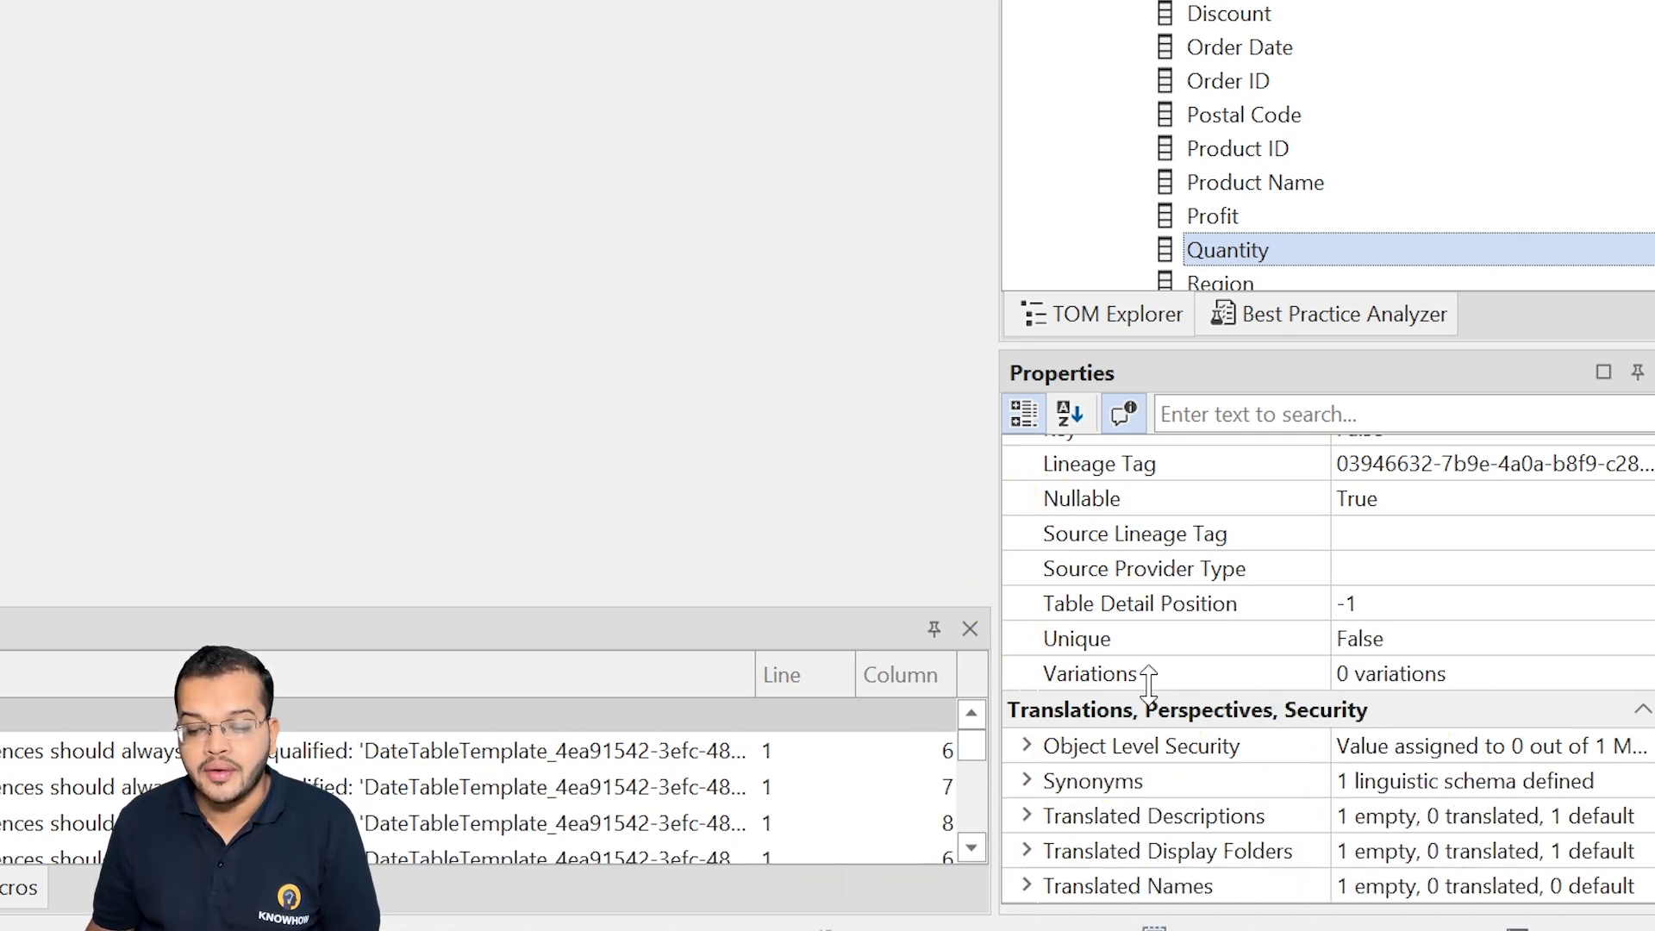
left_click(1028, 746)
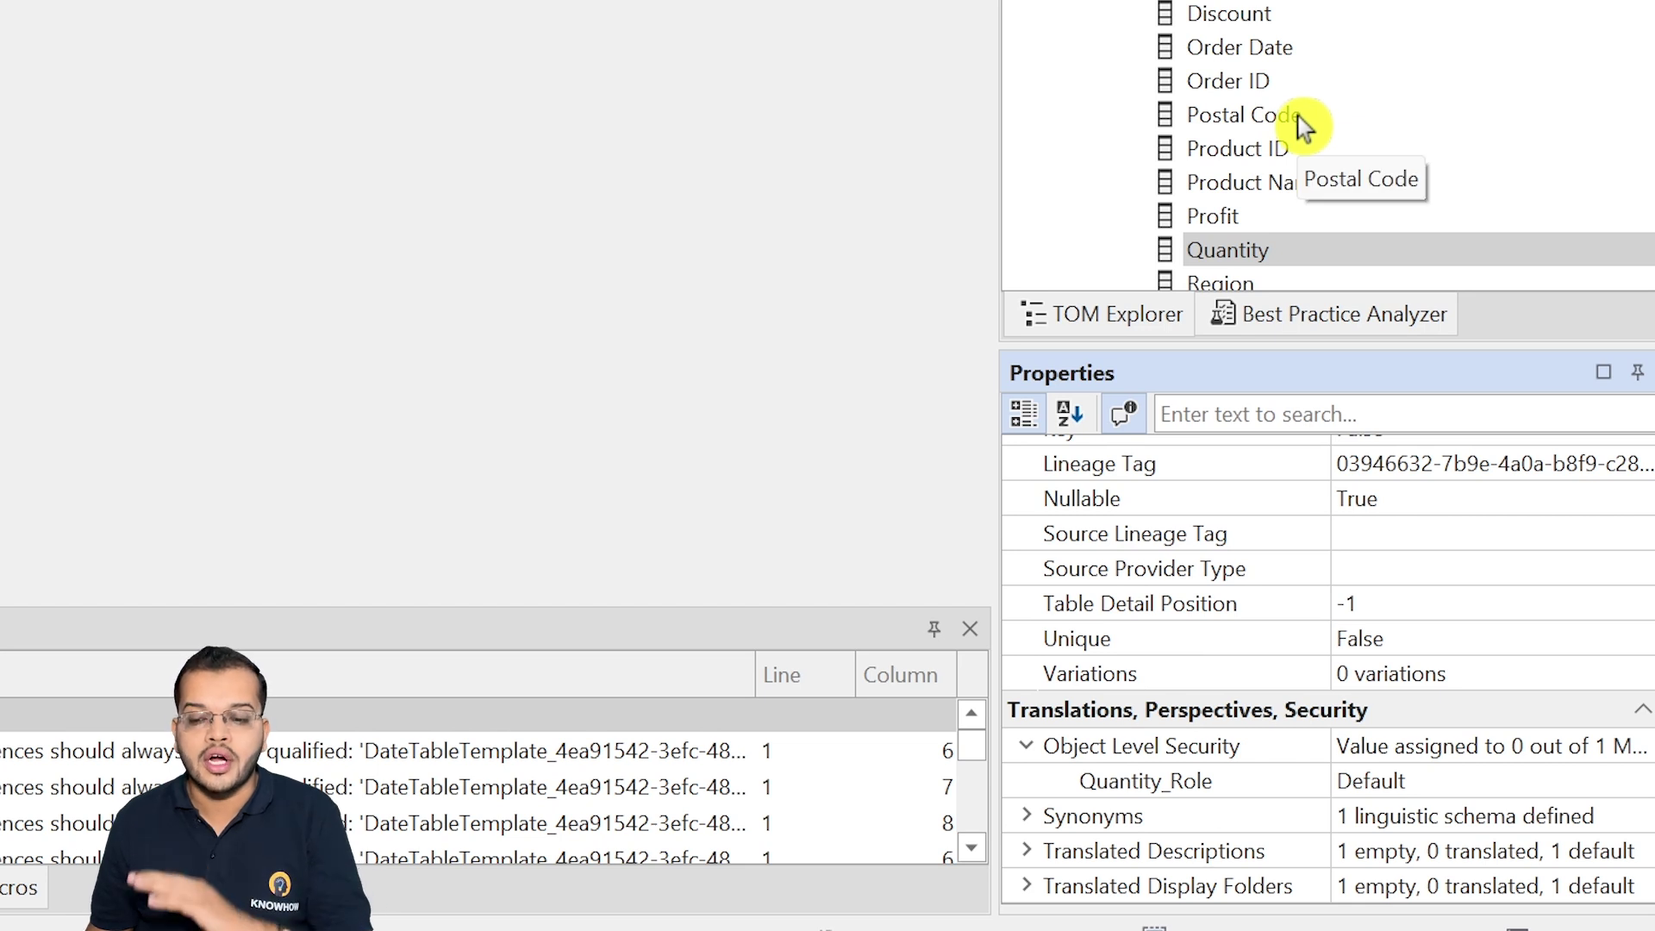
scroll(1318, 29, "up", 5)
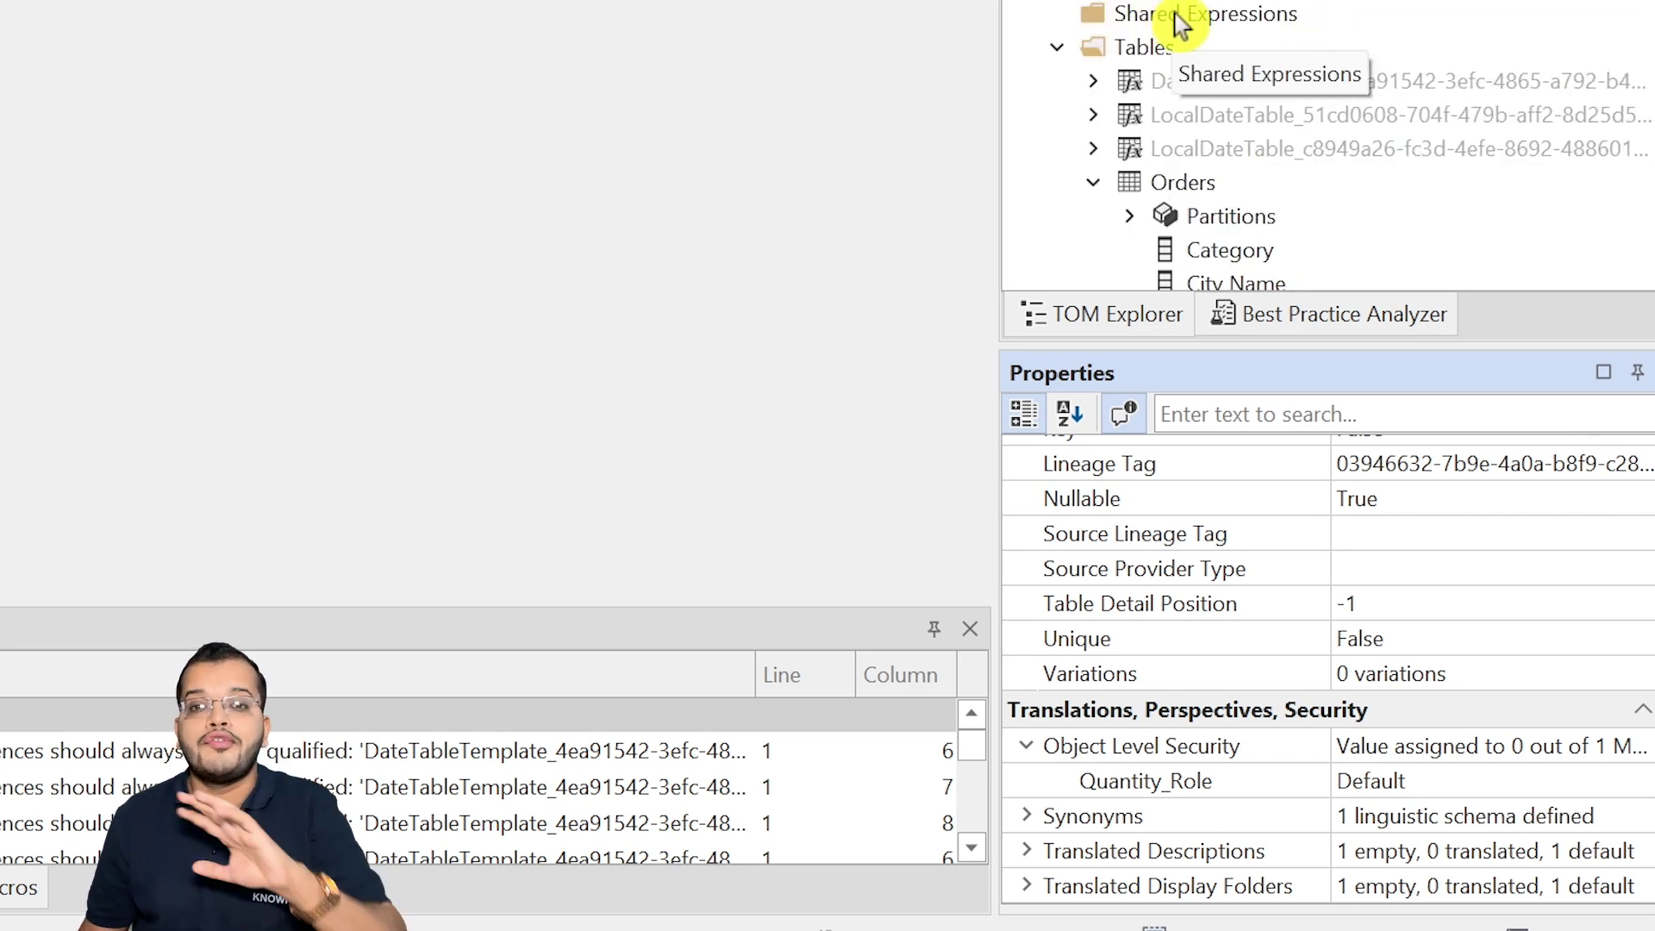
scroll(1181, 18, "down", 6)
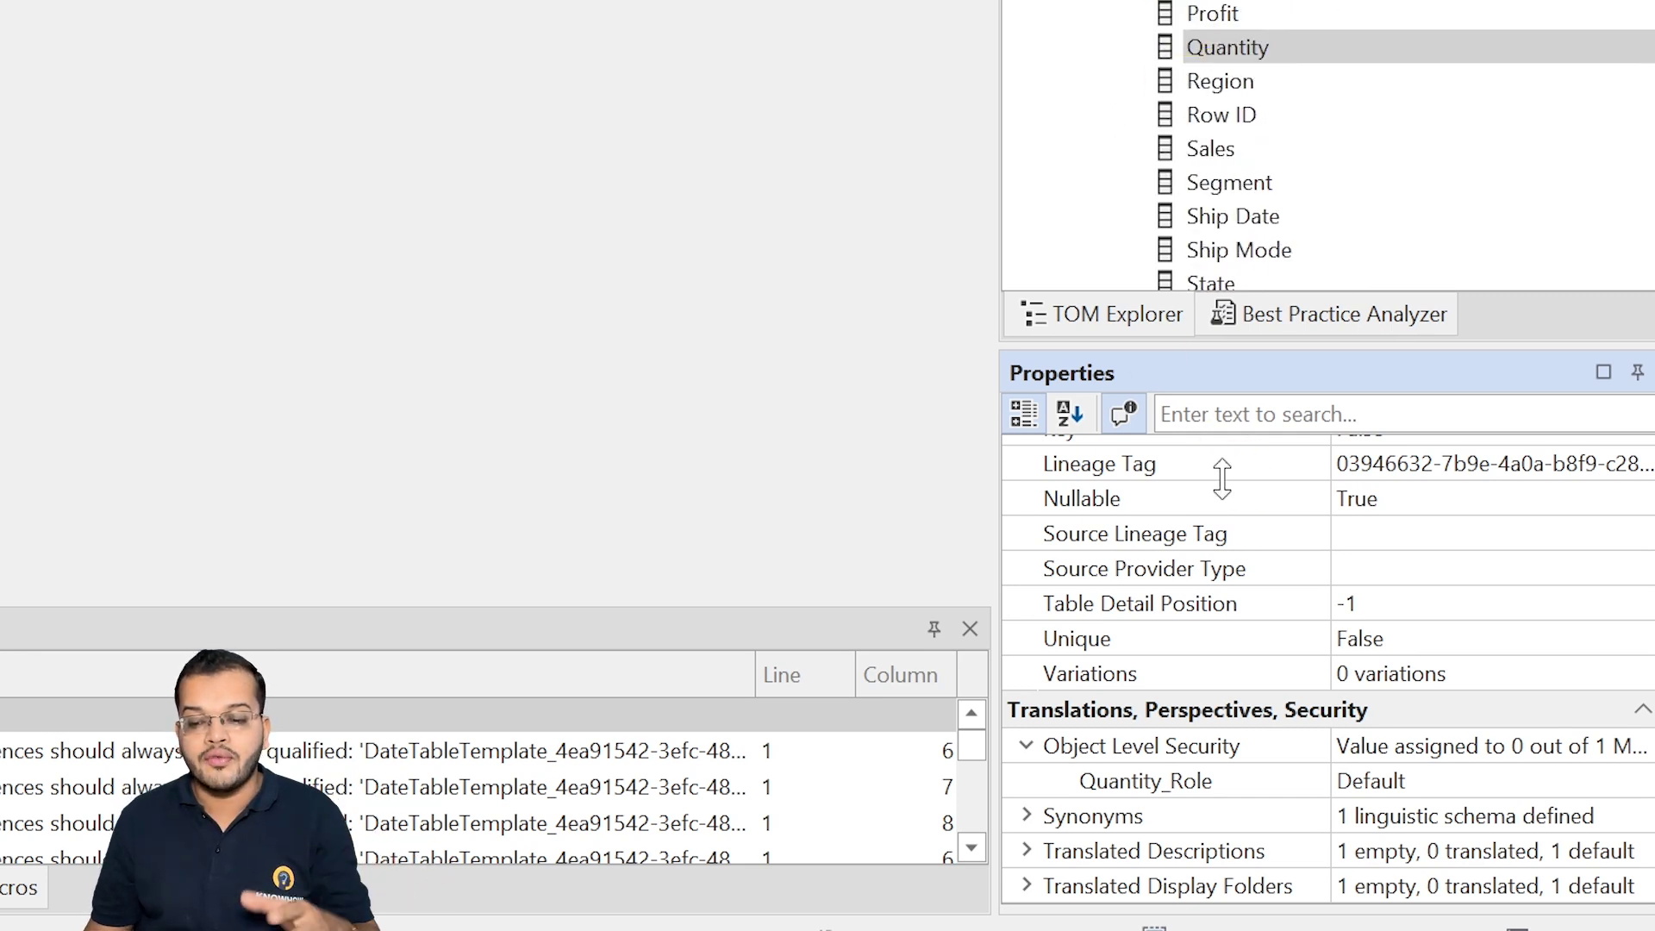
scroll(1241, 496, "down", 1)
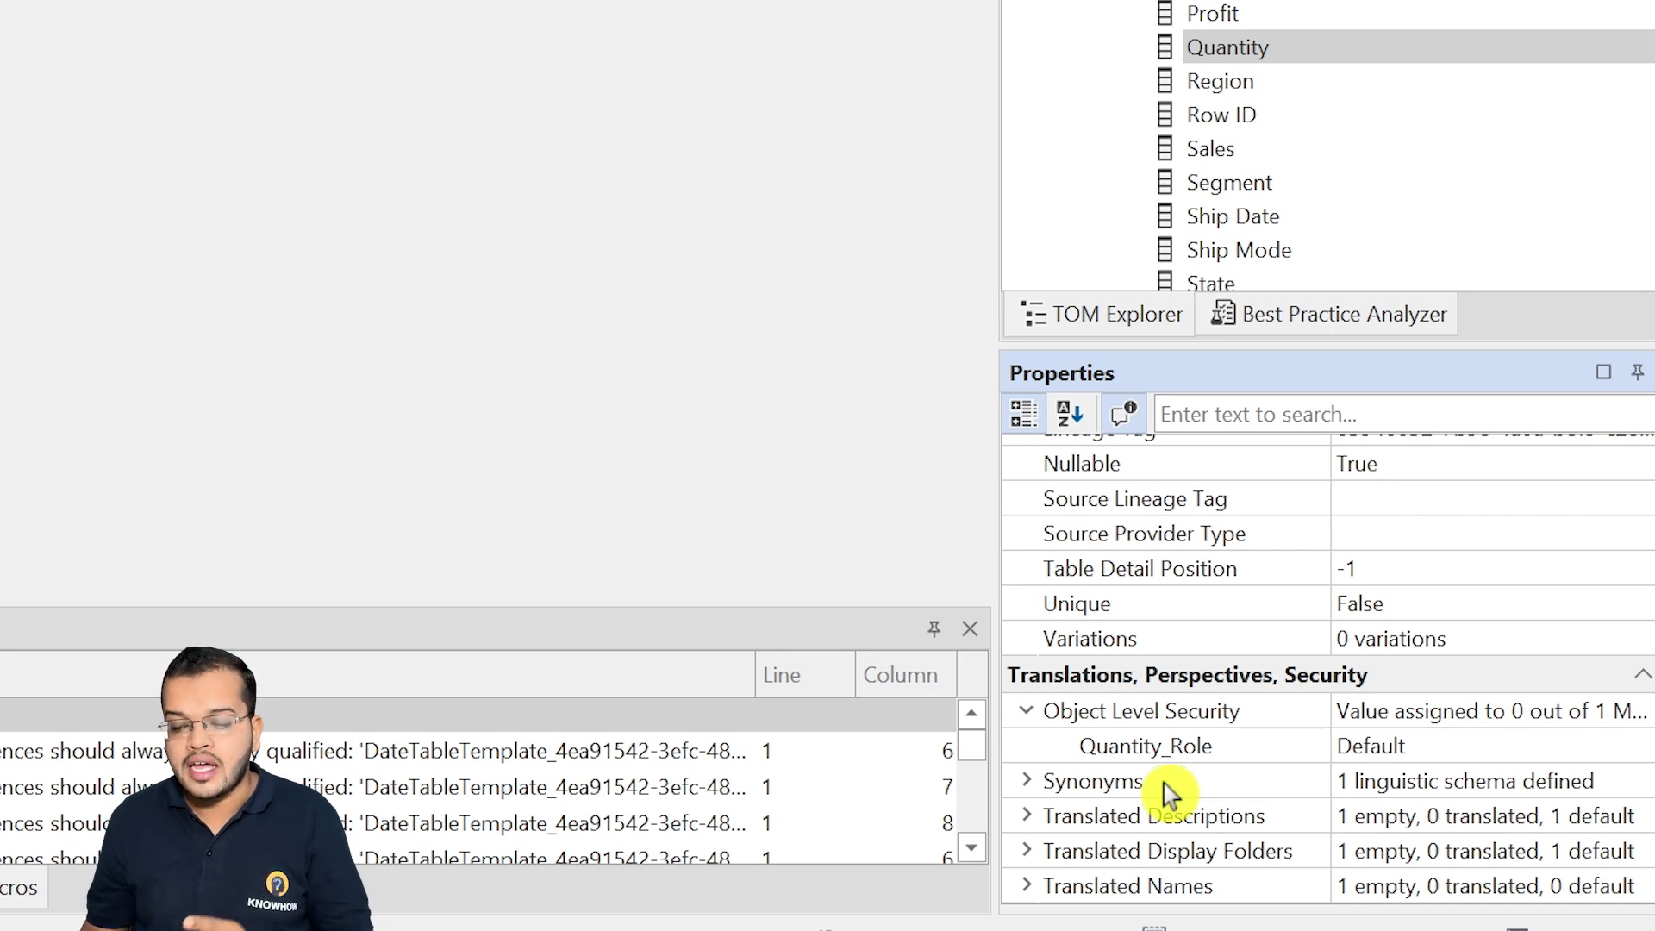
Step: Set Quantity_Role's Object Level Security on the Quantity column to None
left_click(1395, 746)
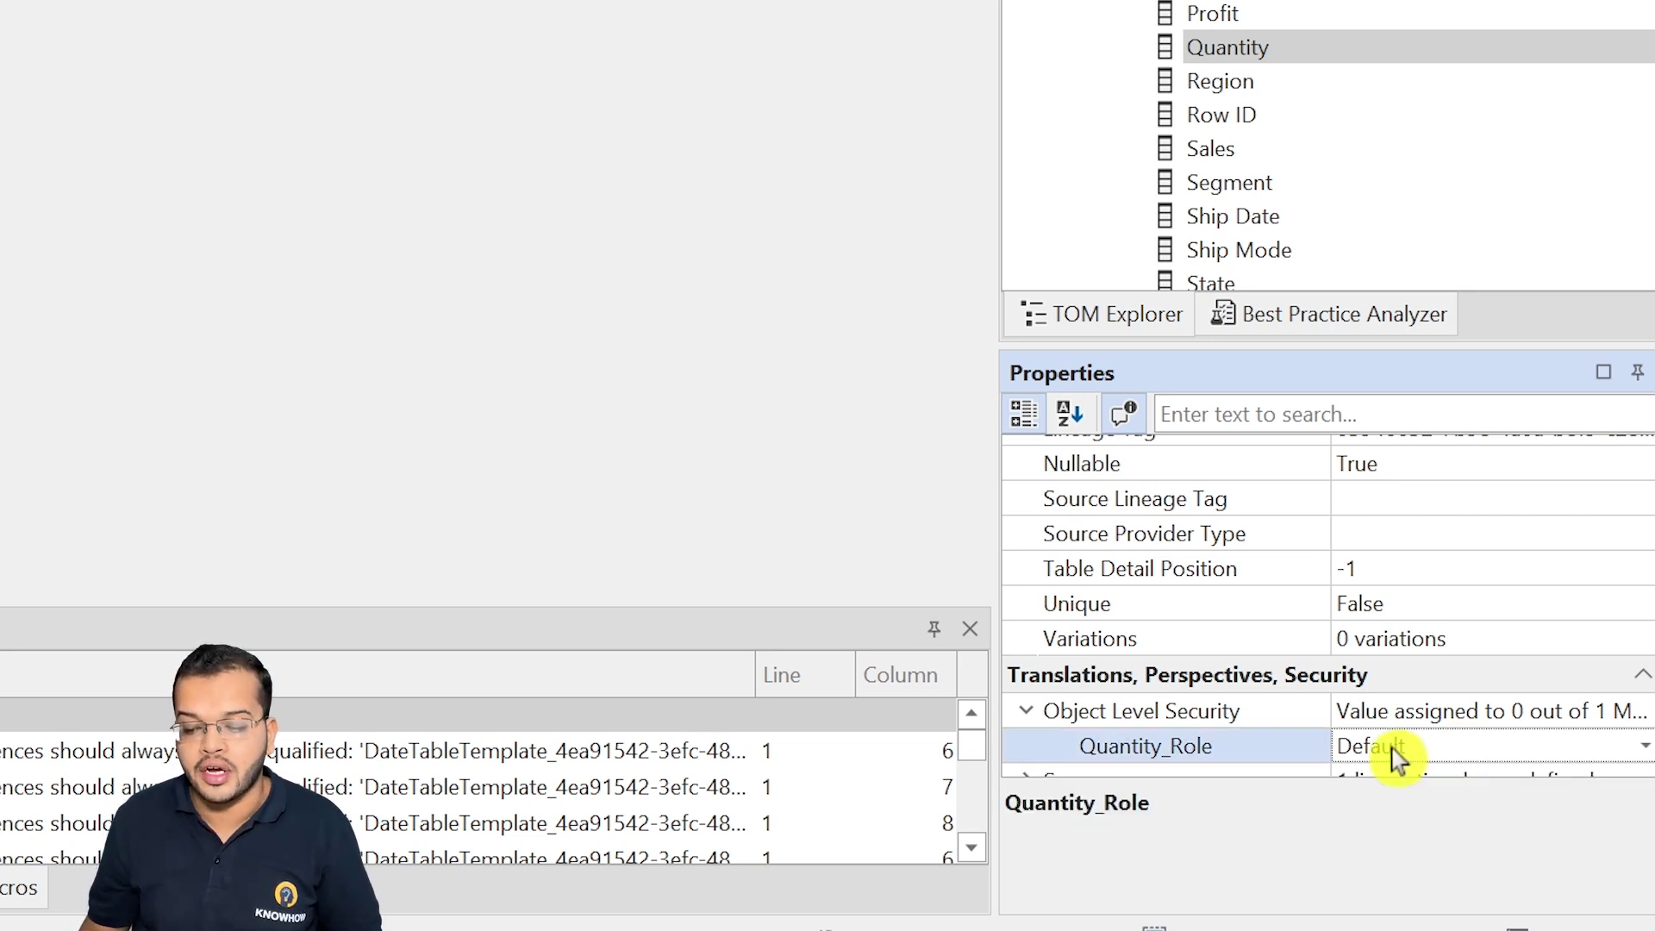
left_click(1644, 746)
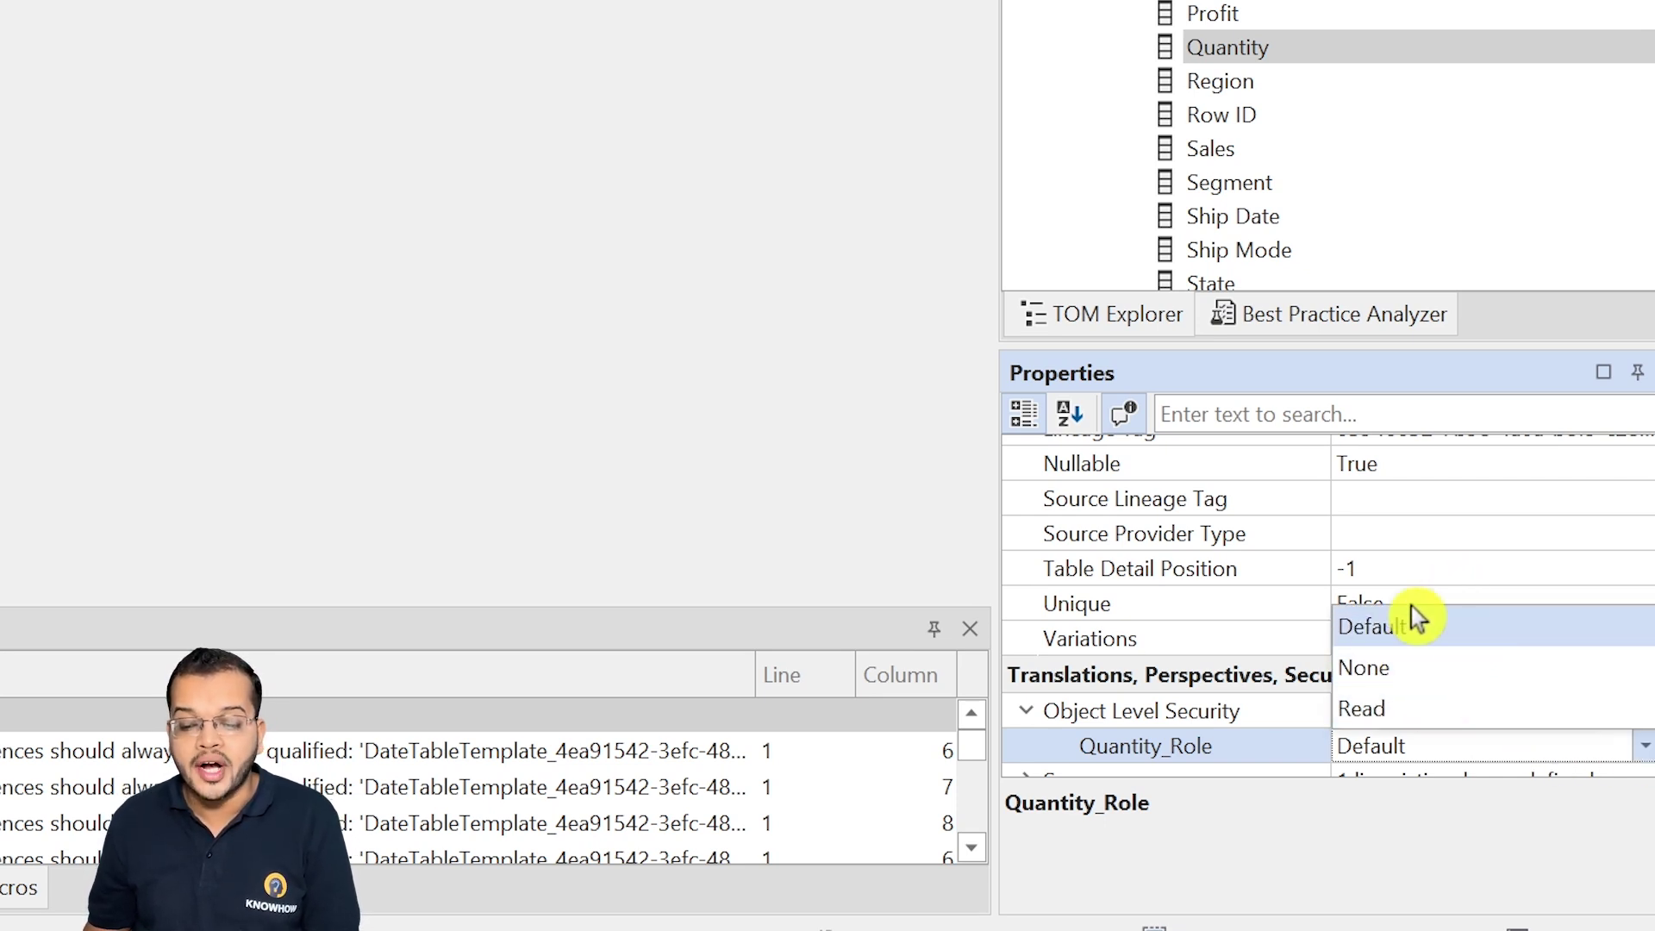
left_click(1405, 680)
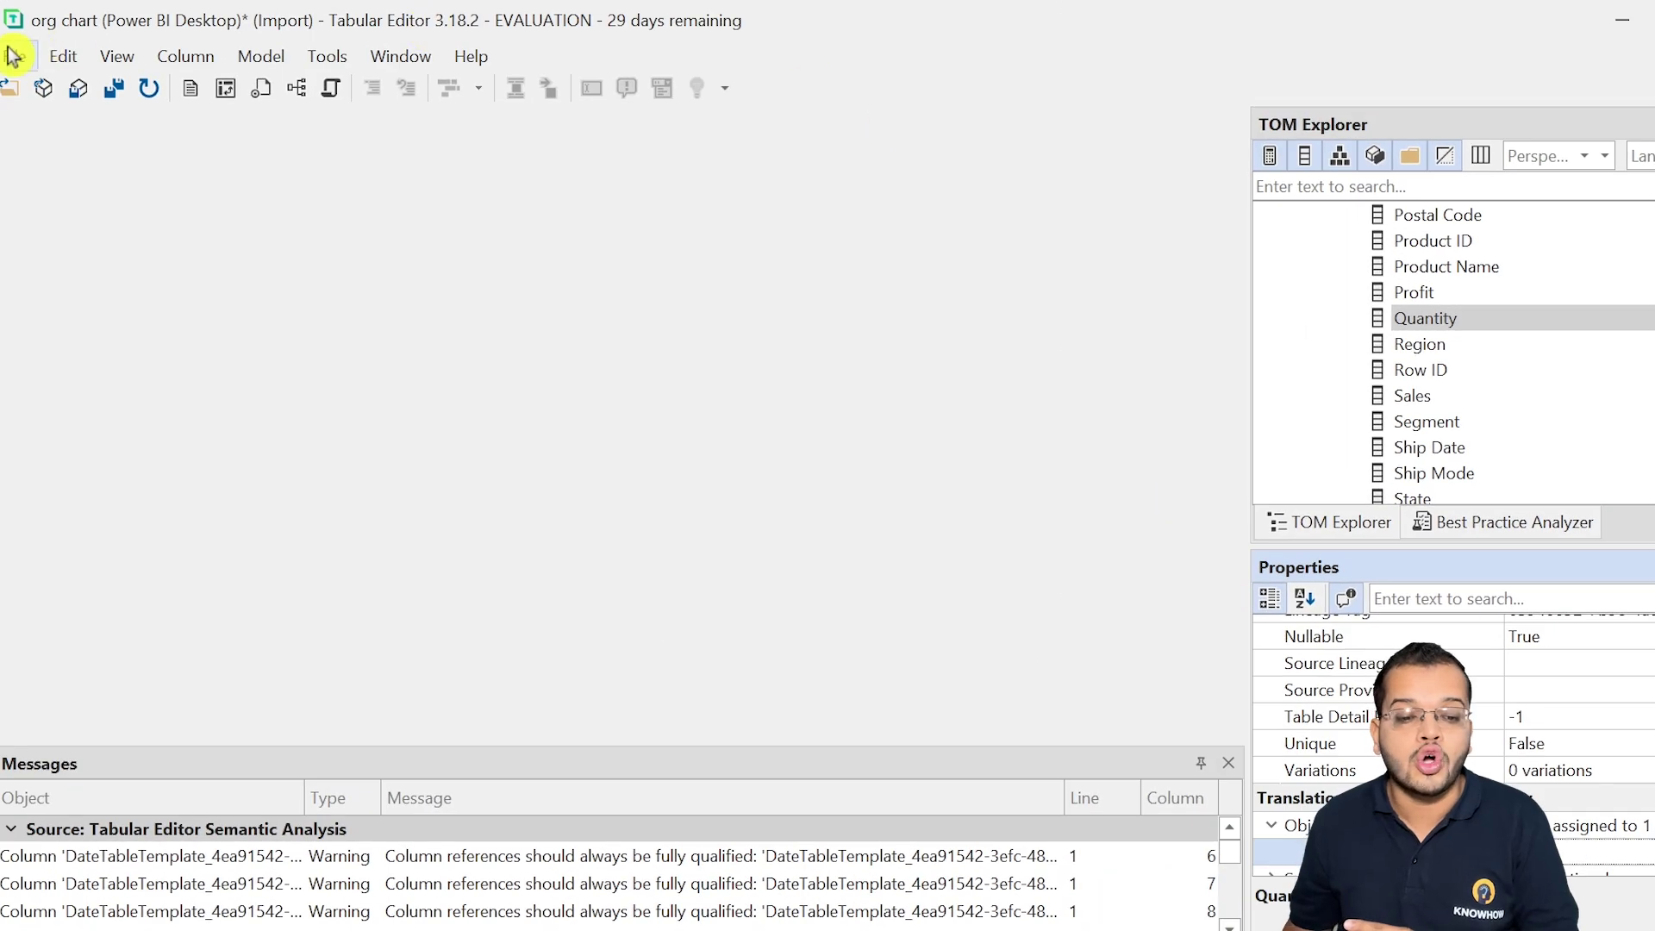
Step: Save the model and minimize Tabular Editor to return to Power BI
left_click(13, 56)
left_click(147, 248)
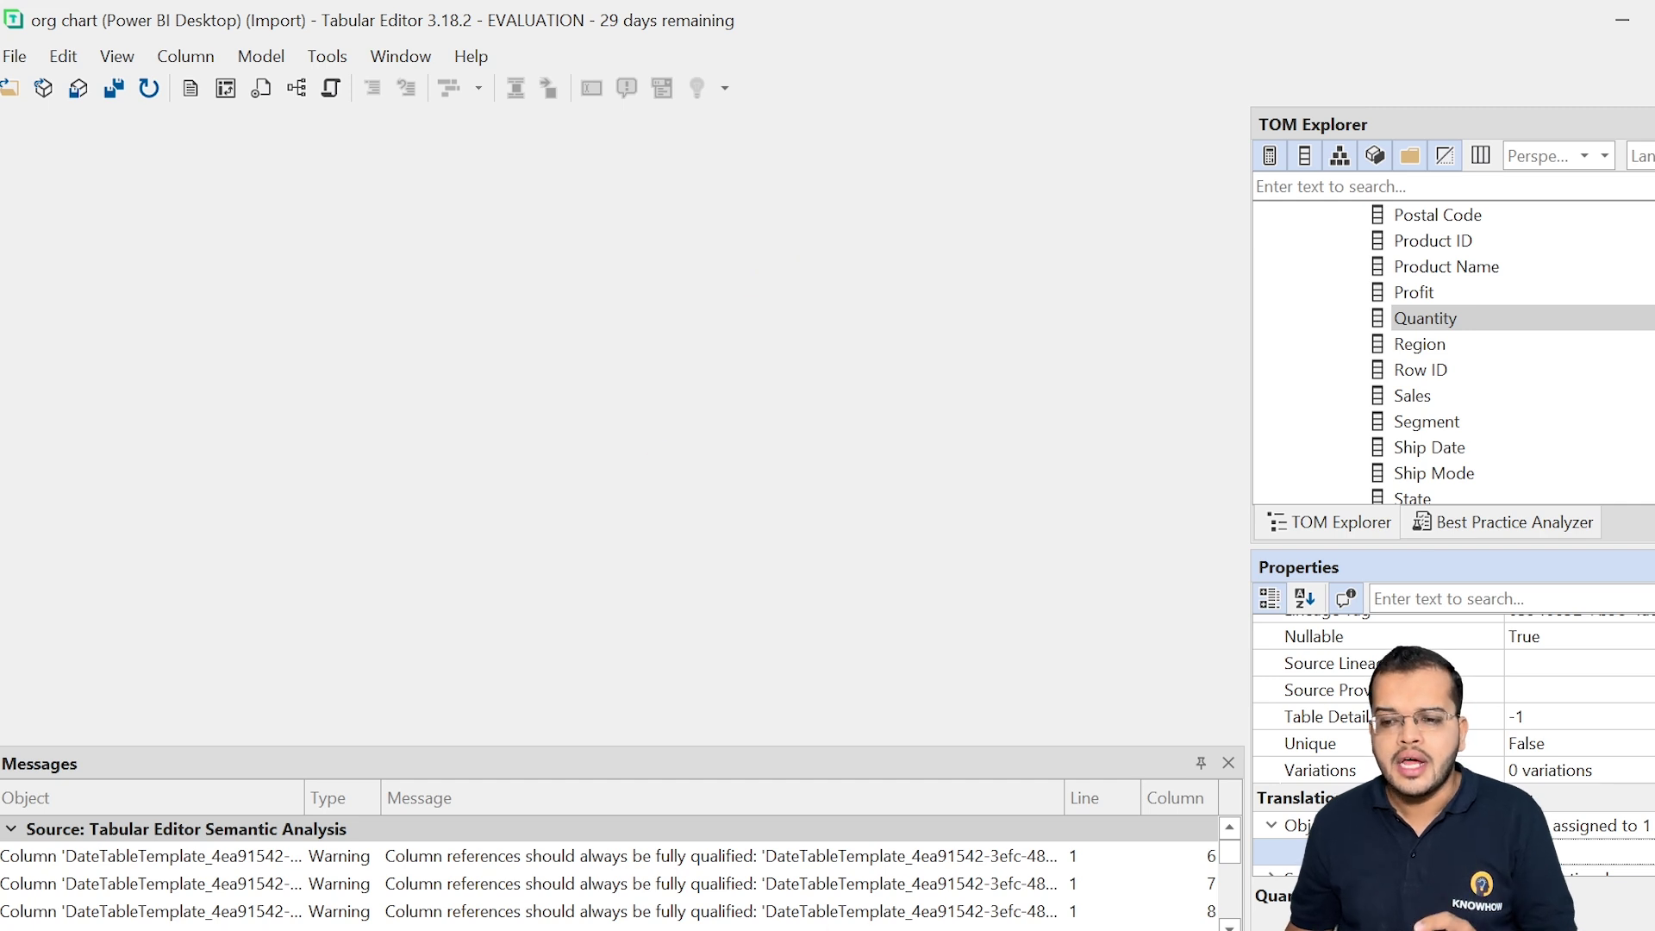
left_click(1622, 19)
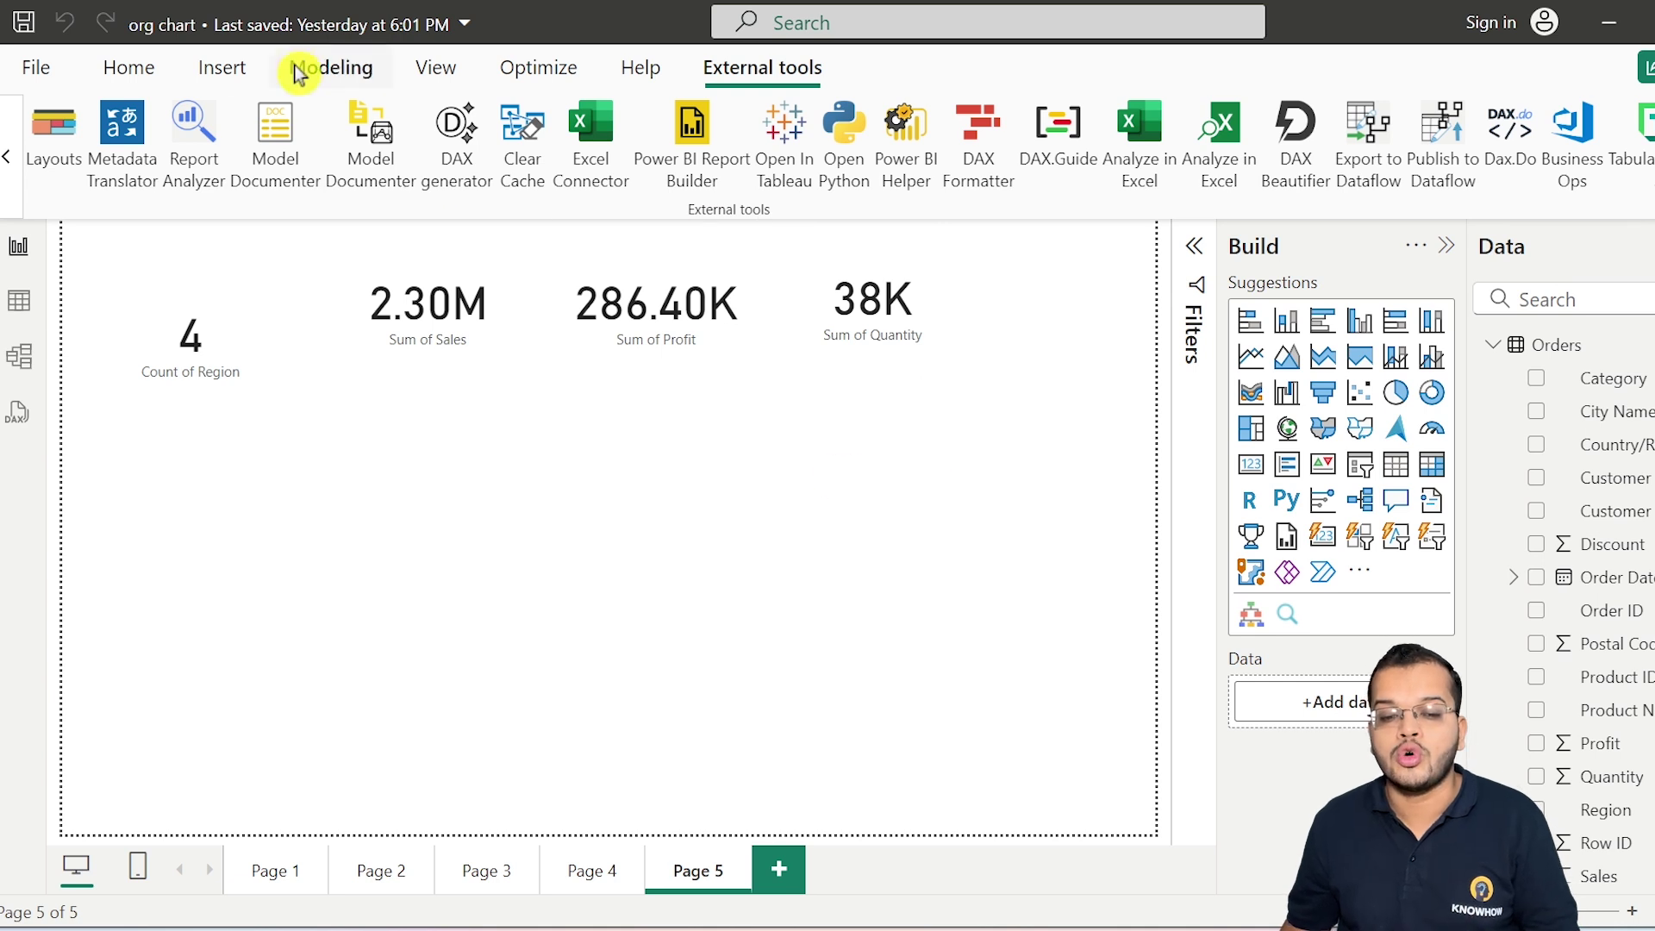
Step: Preview the report as Quantity_Role using View as on the Modeling tab
left_click(295, 74)
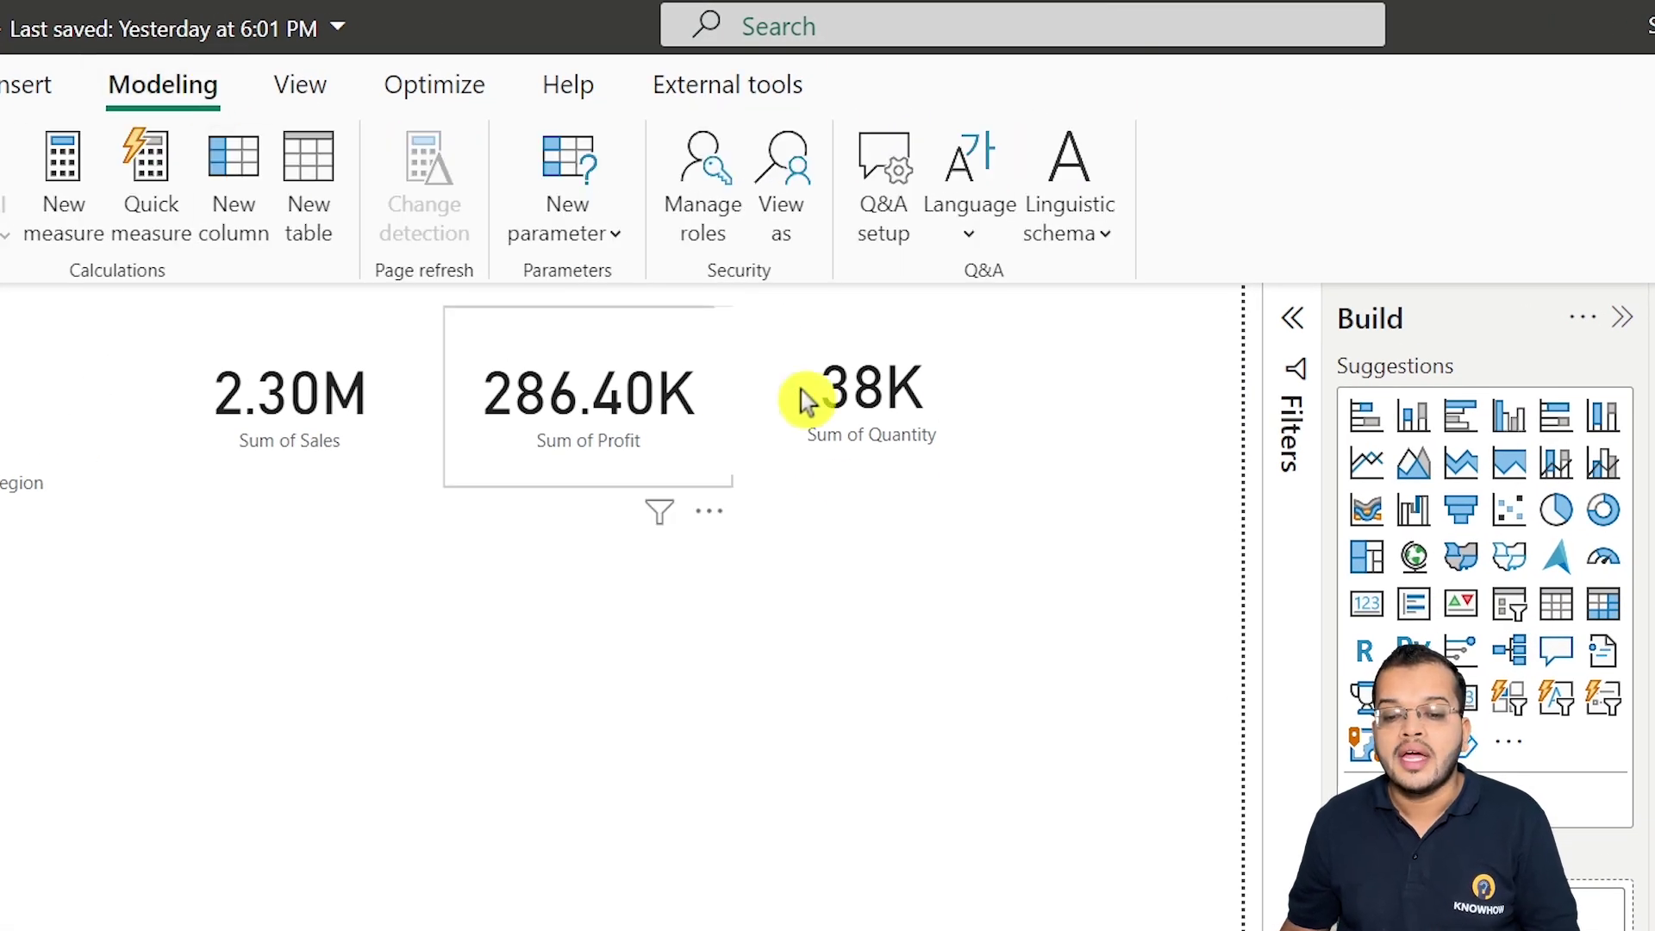
left_click(797, 214)
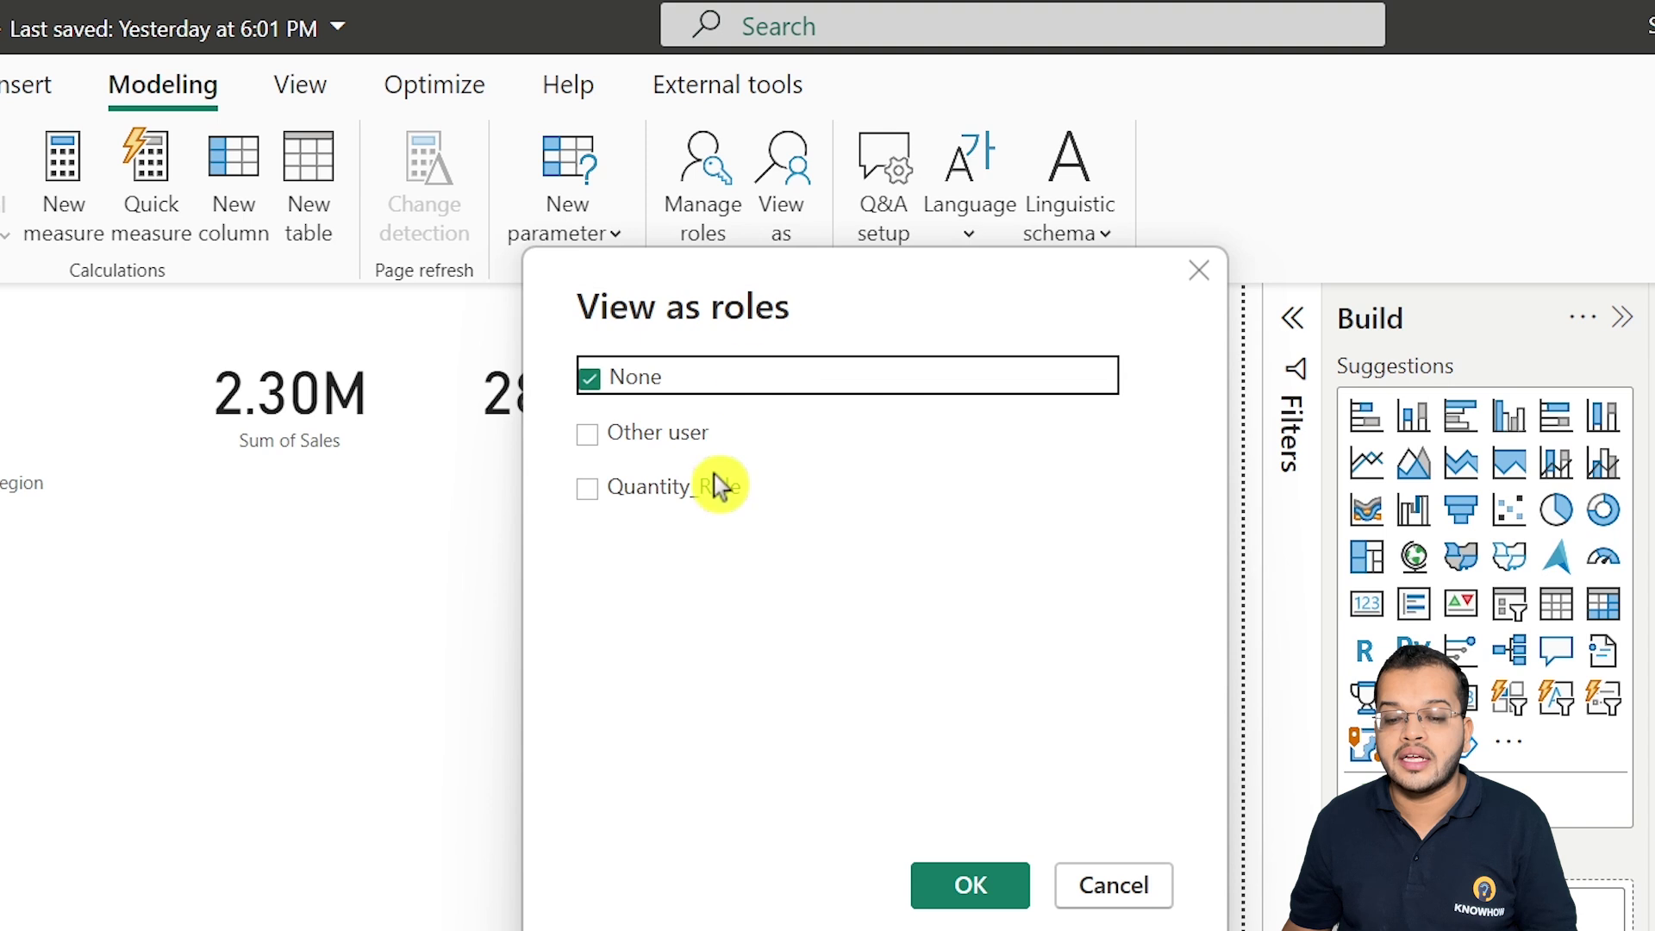
left_click(705, 500)
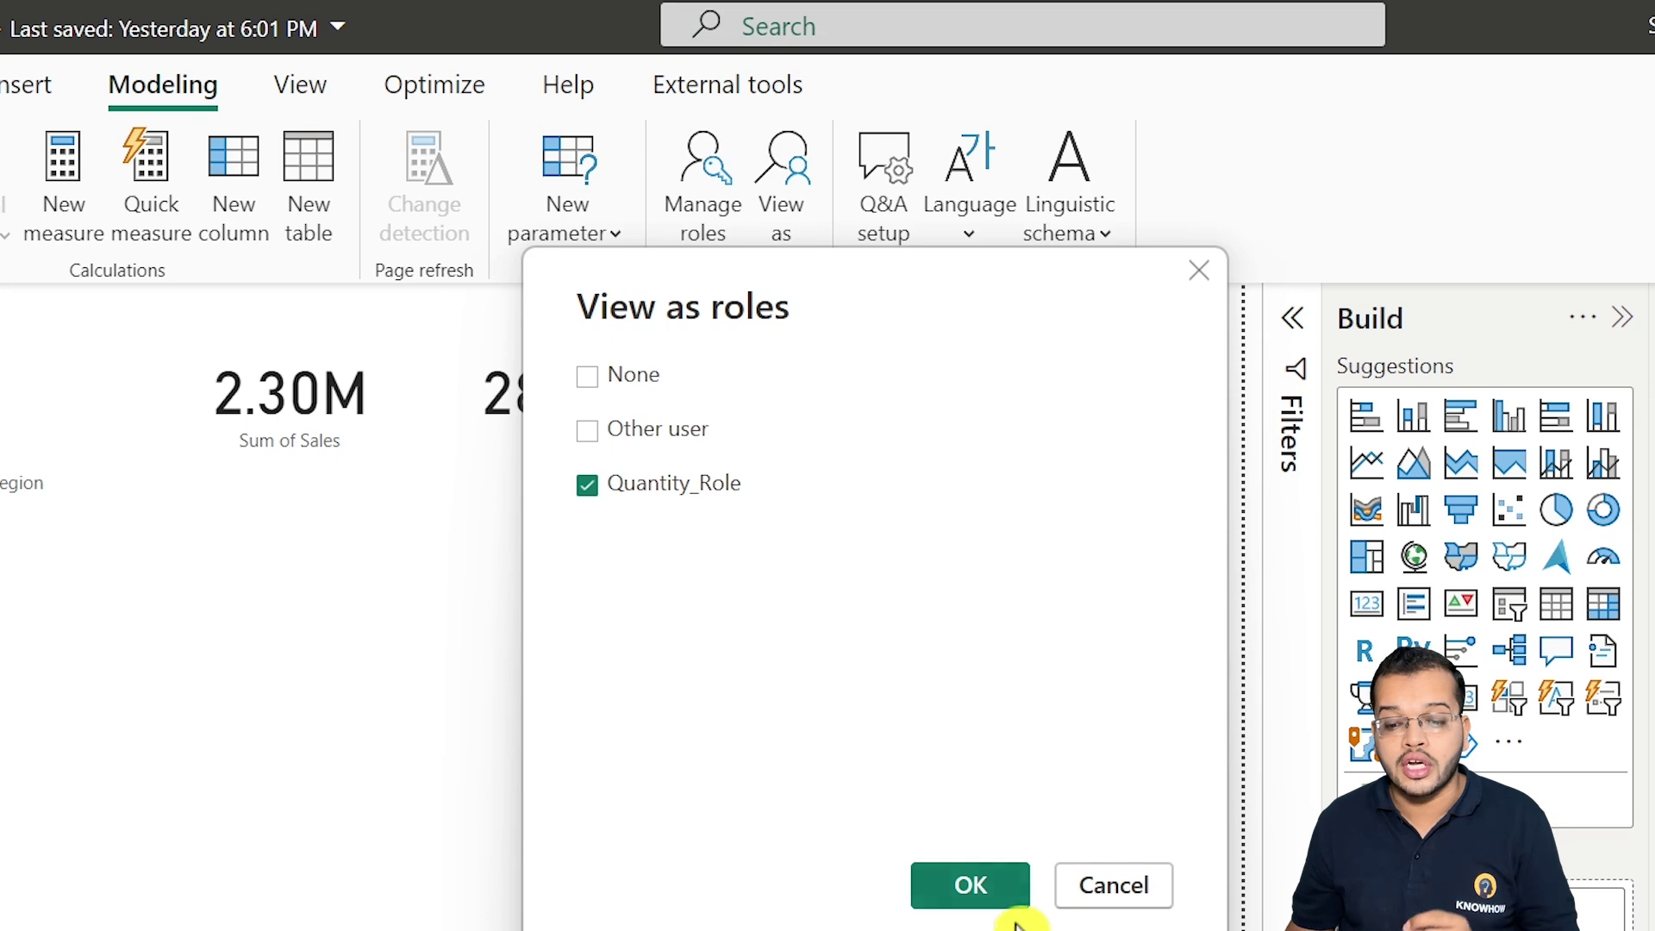
left_click(1006, 888)
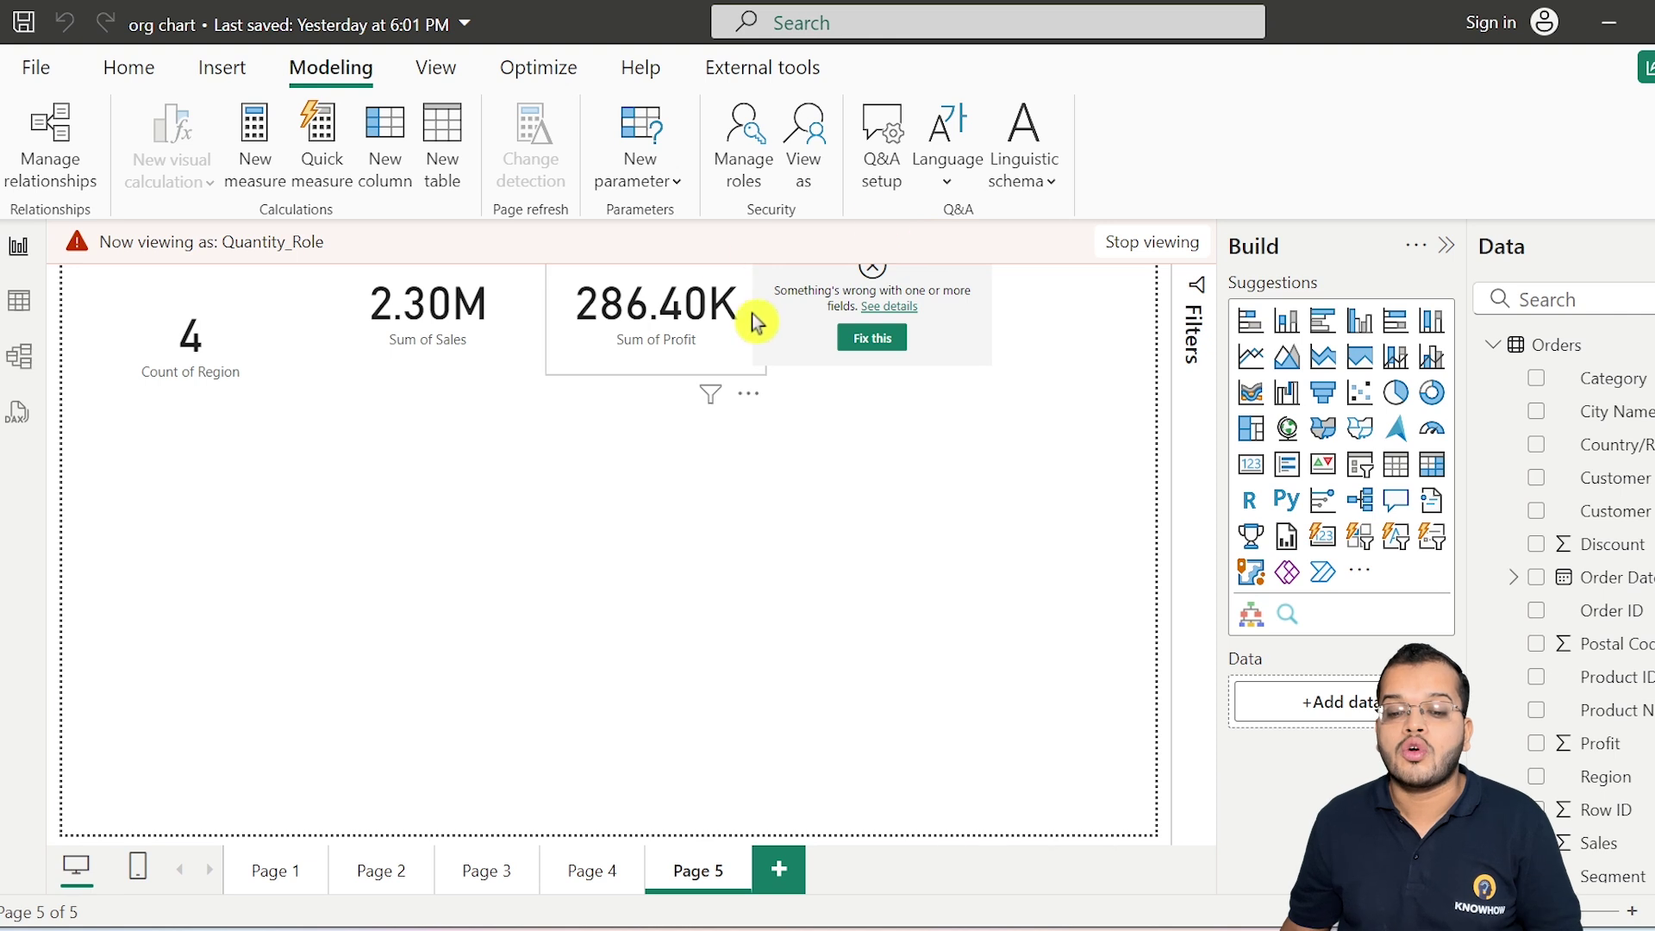
Step: Nudge the broken Quantity card lower and check its error details naming (Orders) Quantity
left_click(809, 337)
left_click_drag(810, 402, 810, 426)
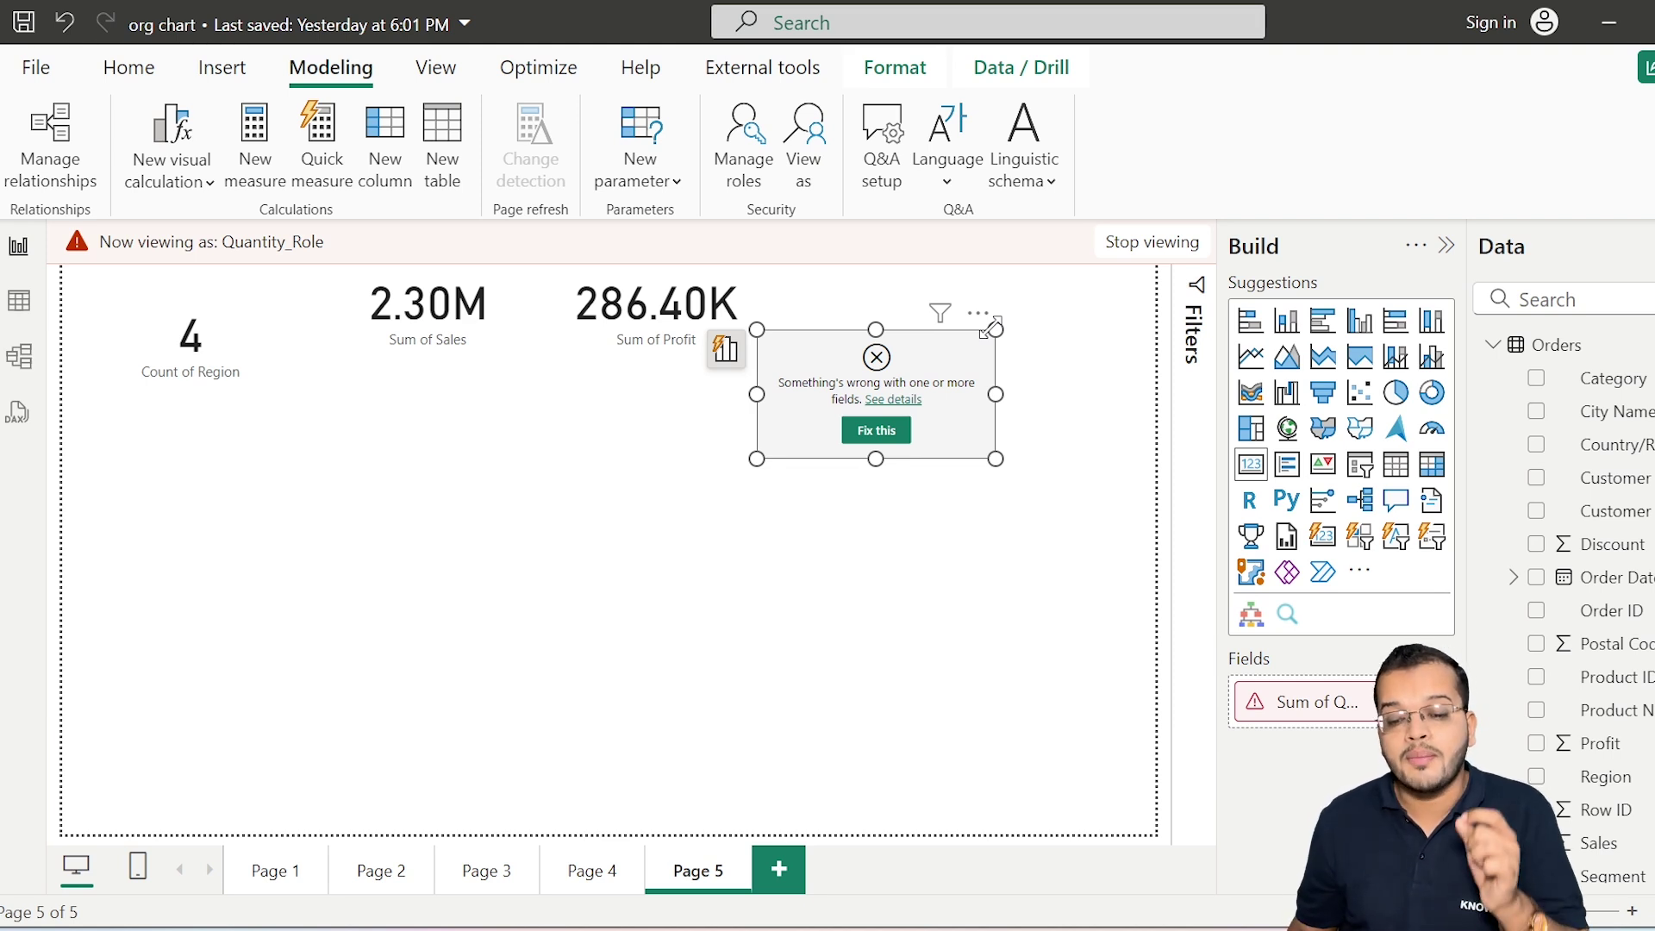
left_click(892, 401)
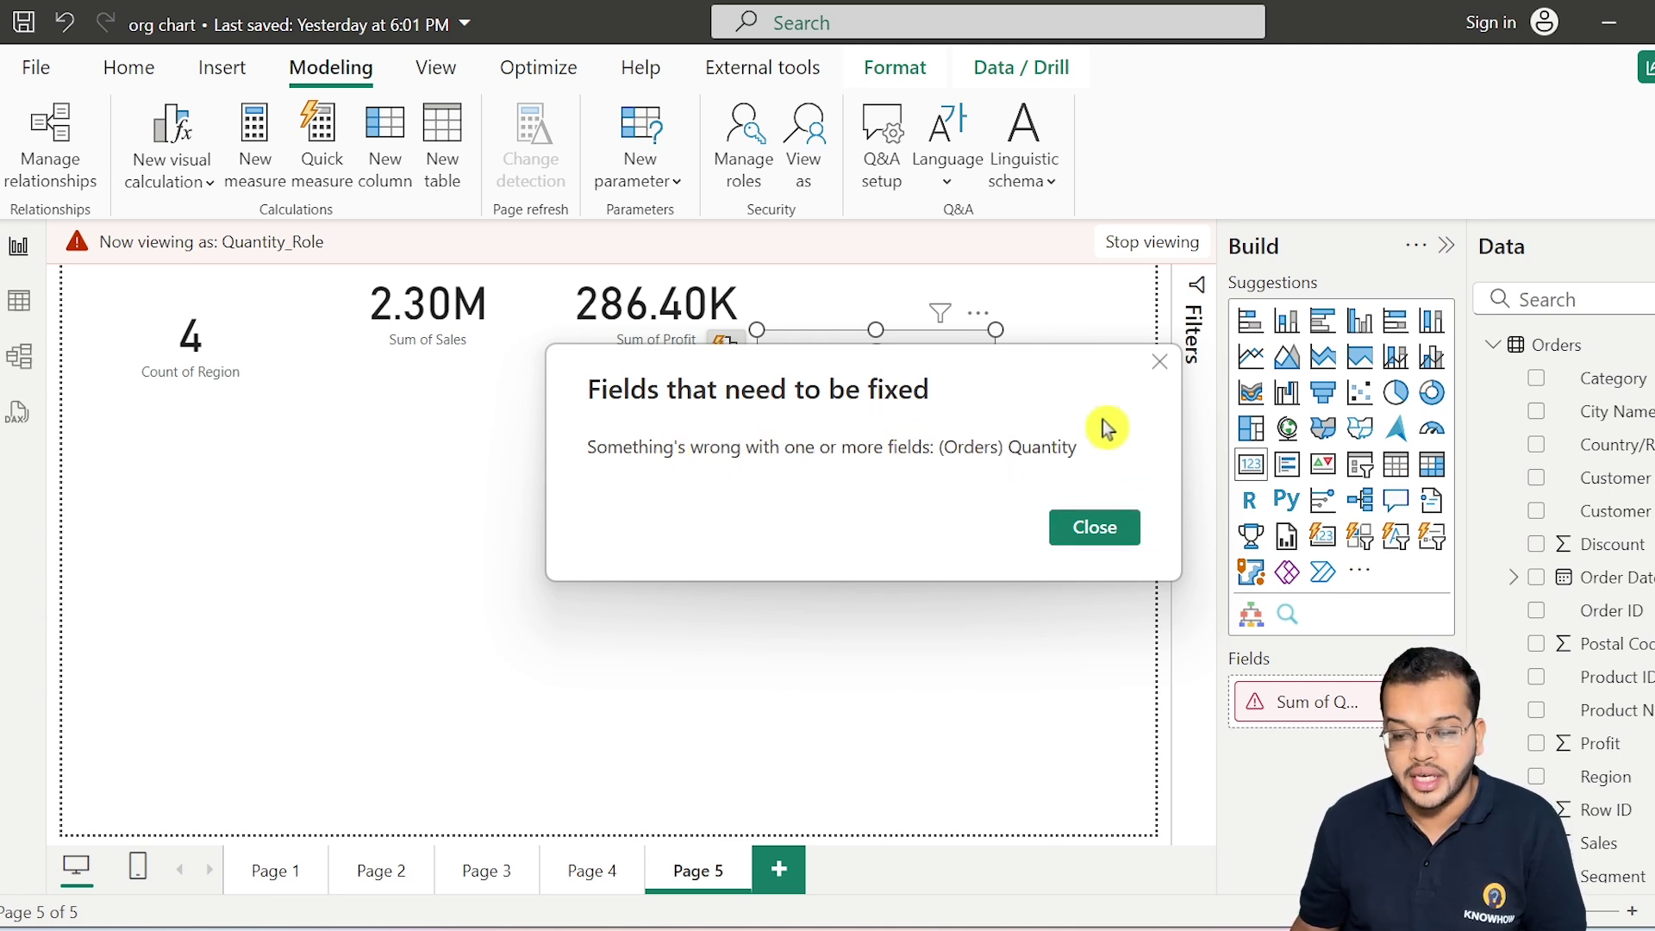
left_click(1161, 363)
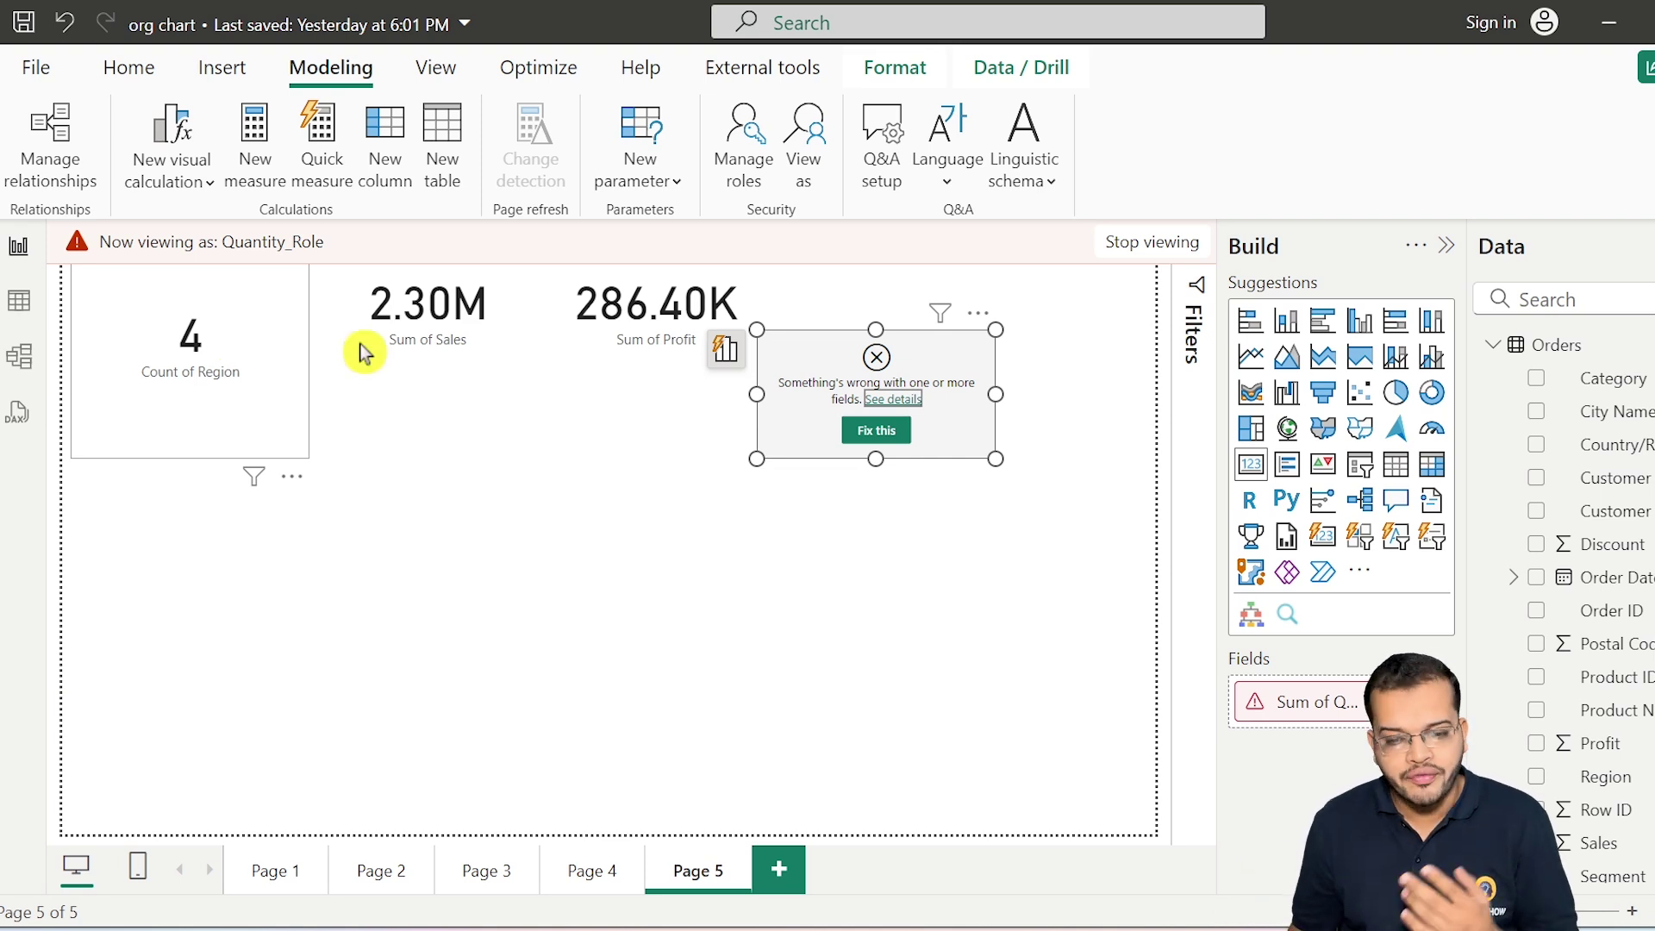
left_click(492, 569)
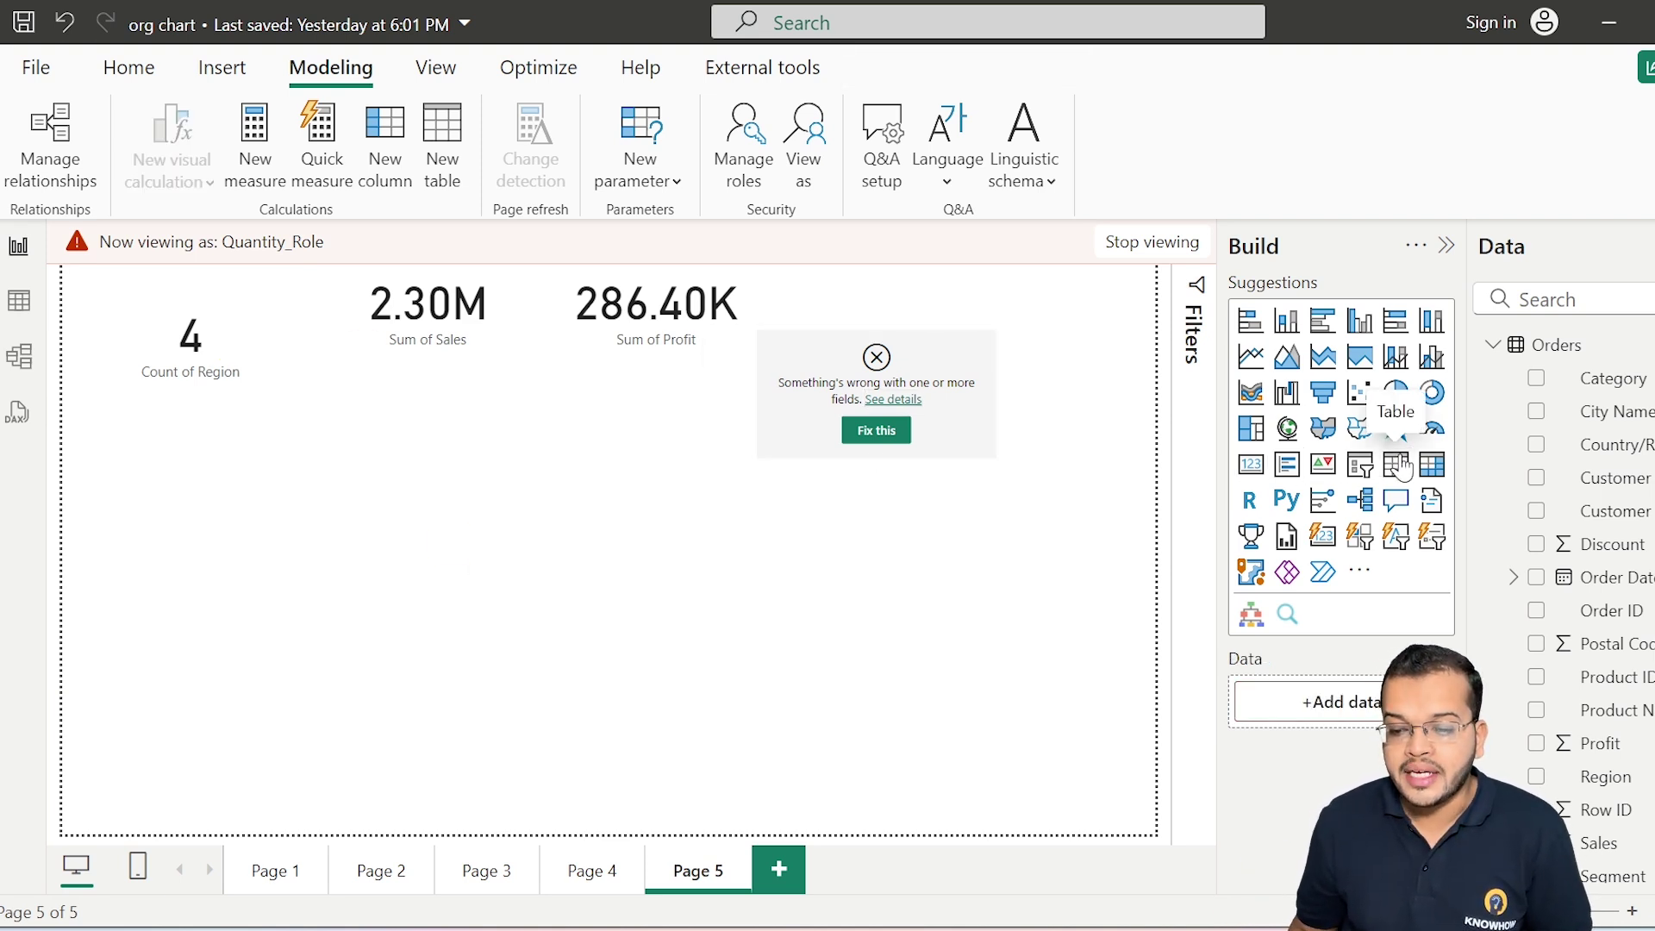
Step: Add a table visual with Category, Sum of Profit and Sum of Sales columns
left_click(1396, 463)
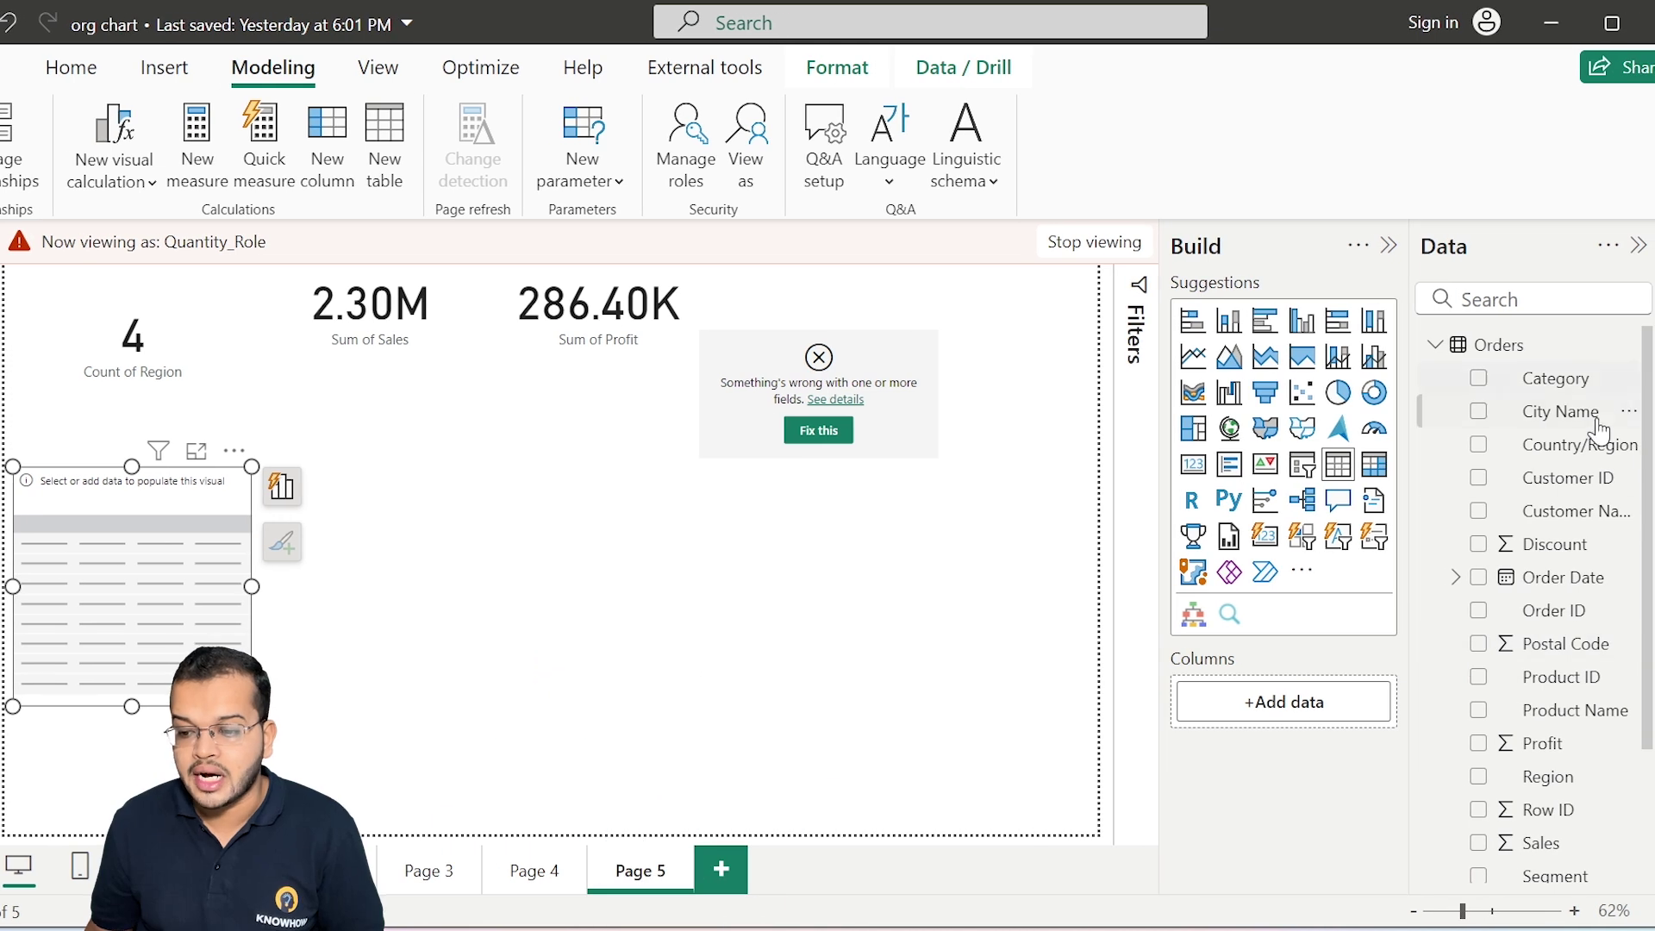
left_click_drag(1564, 386, 1331, 705)
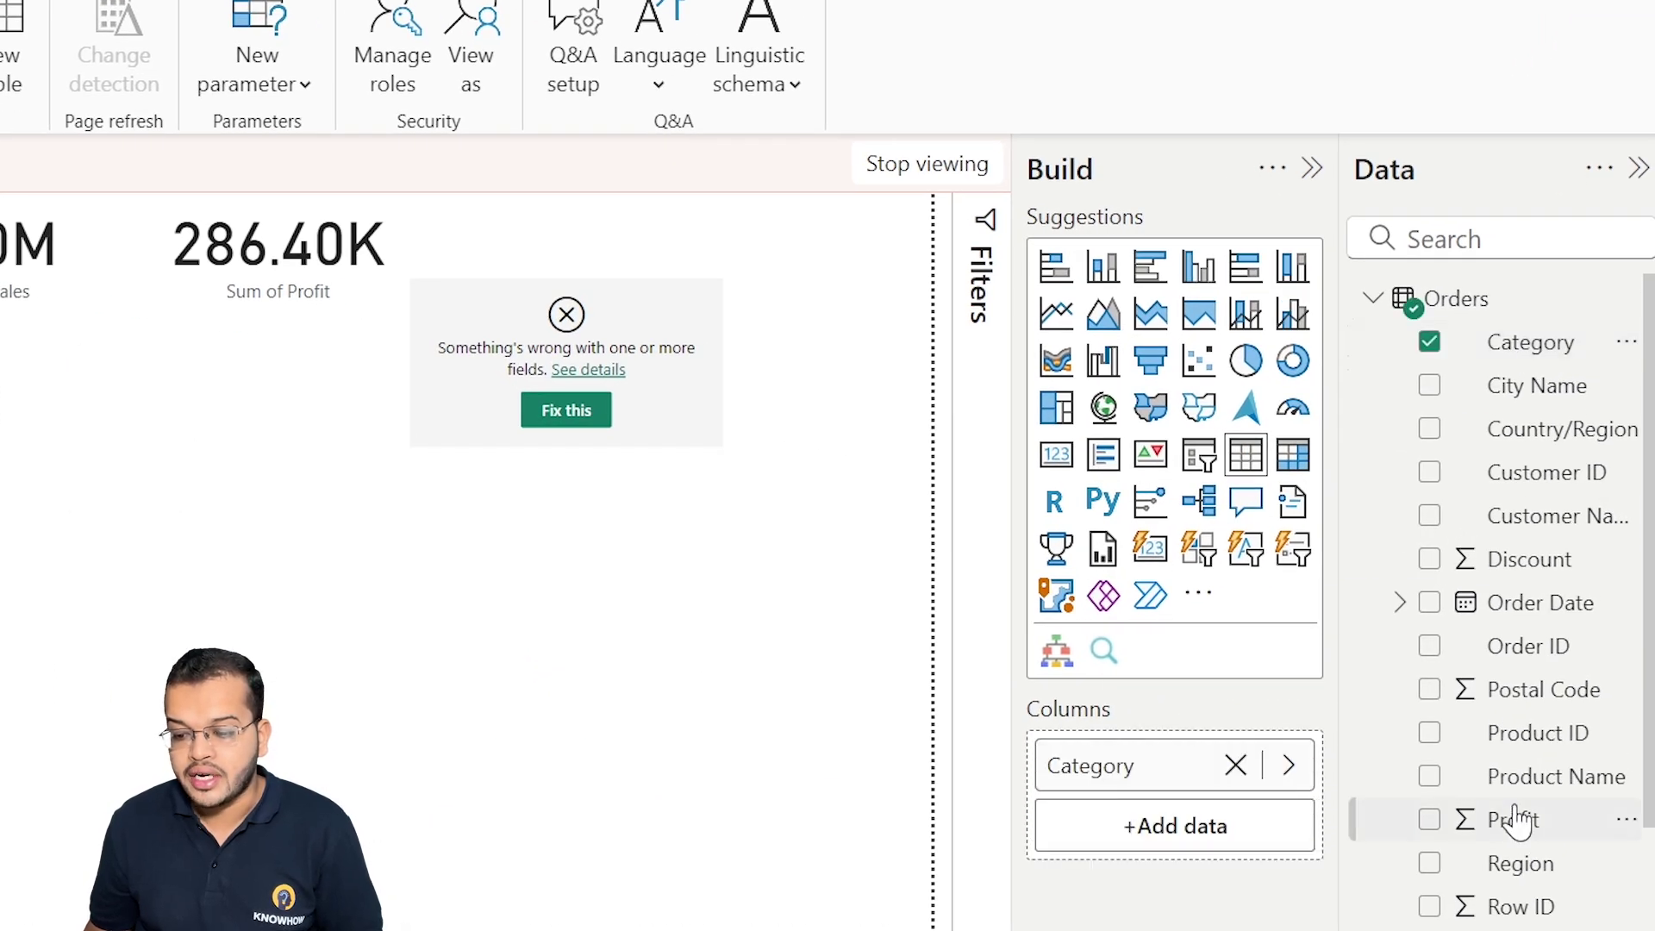
left_click_drag(1517, 820, 1230, 851)
left_click_drag(1513, 825, 1373, 820)
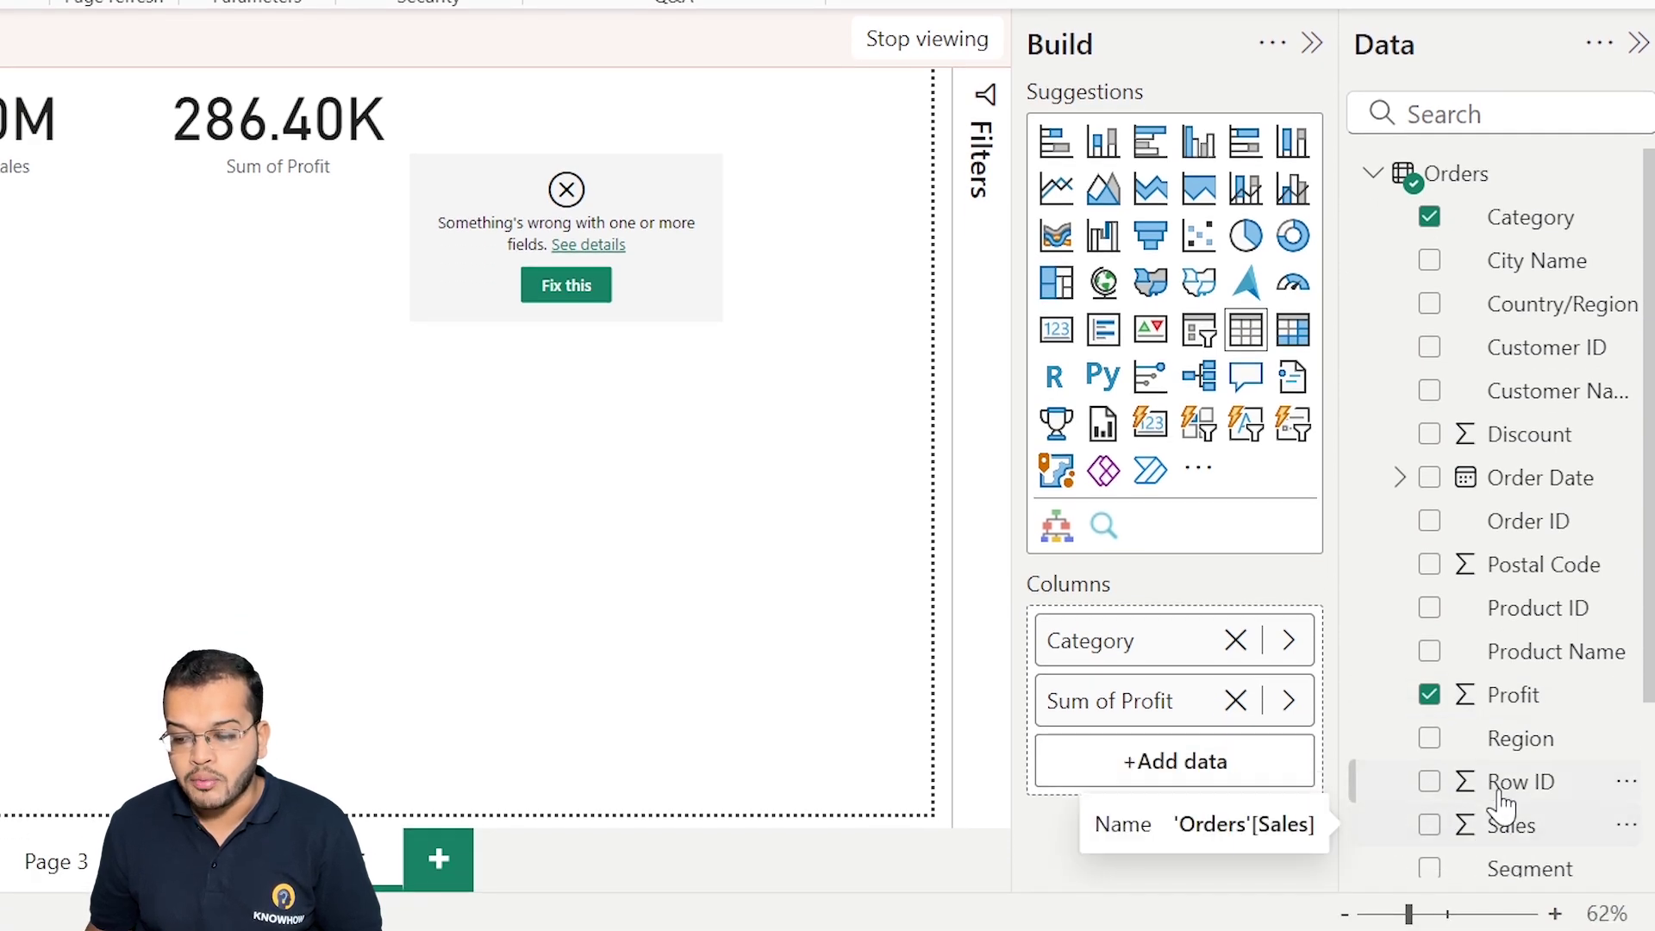
left_click_drag(1508, 823, 1204, 783)
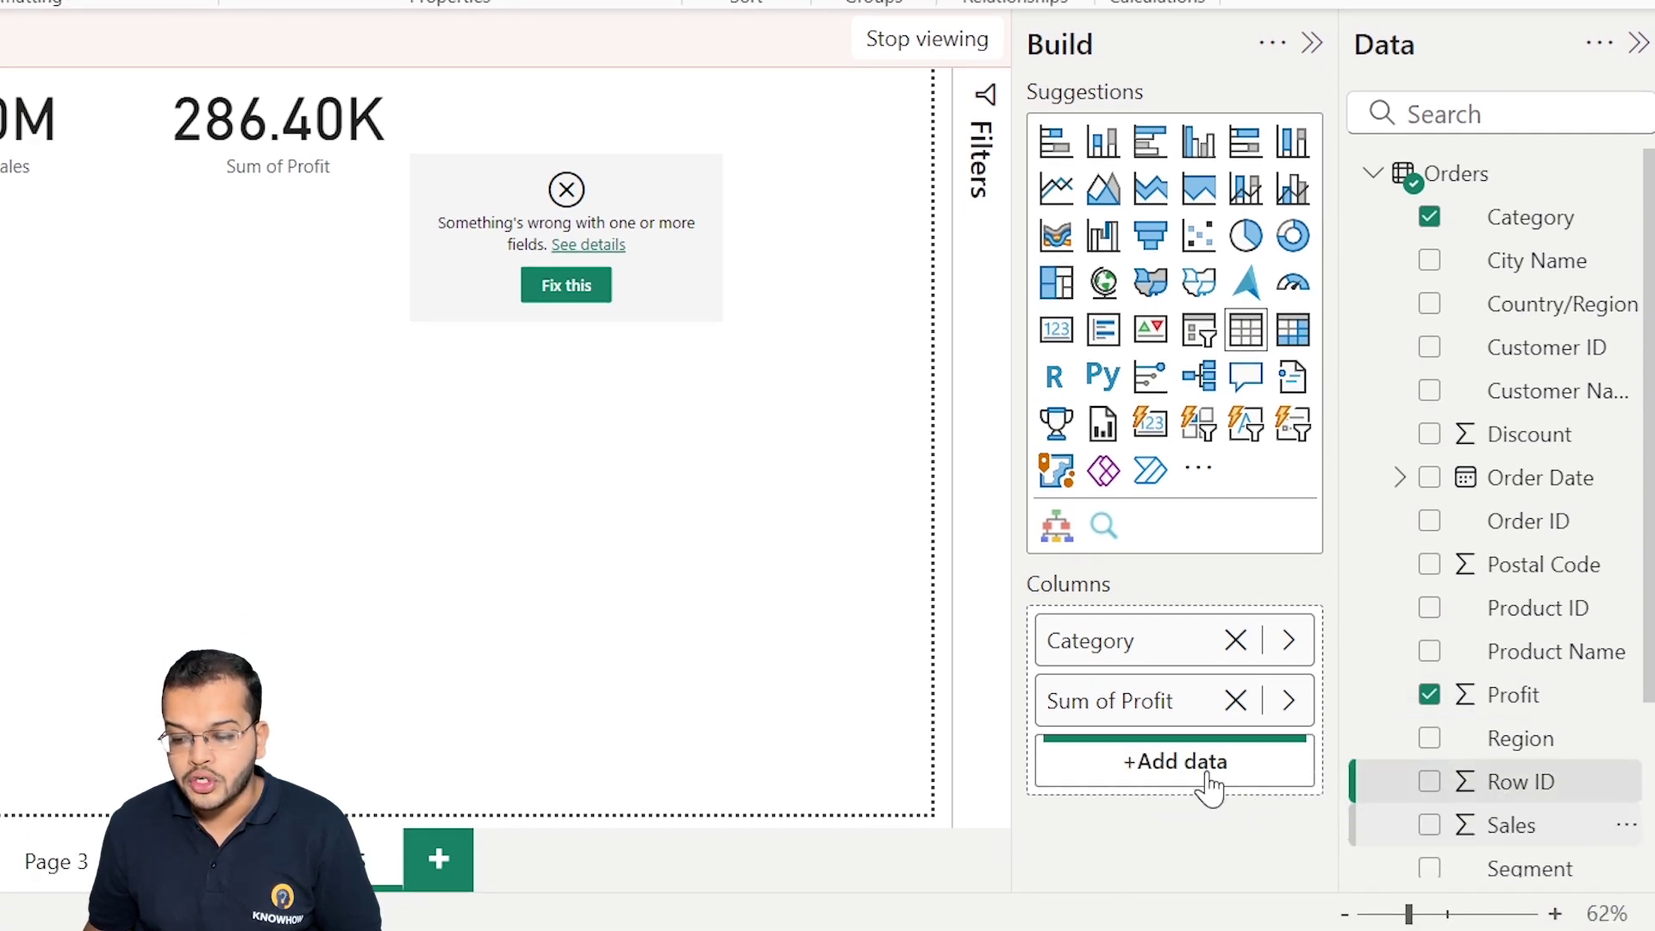
scroll(1547, 775, "down", 3)
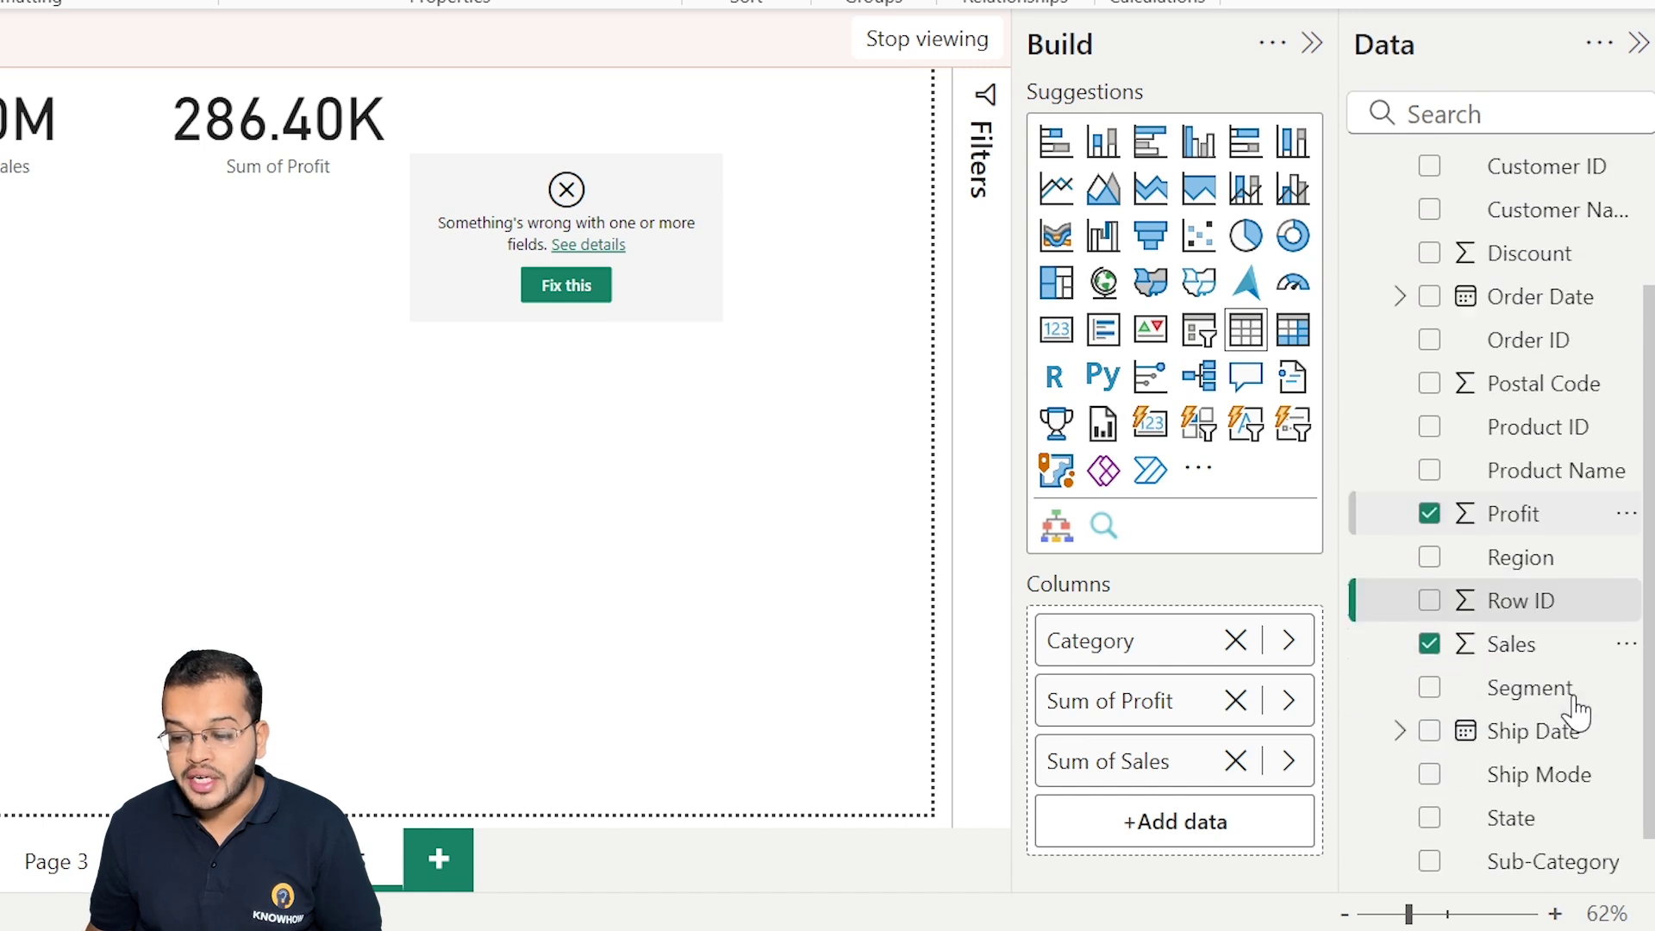
scroll(1573, 728, "up", 3)
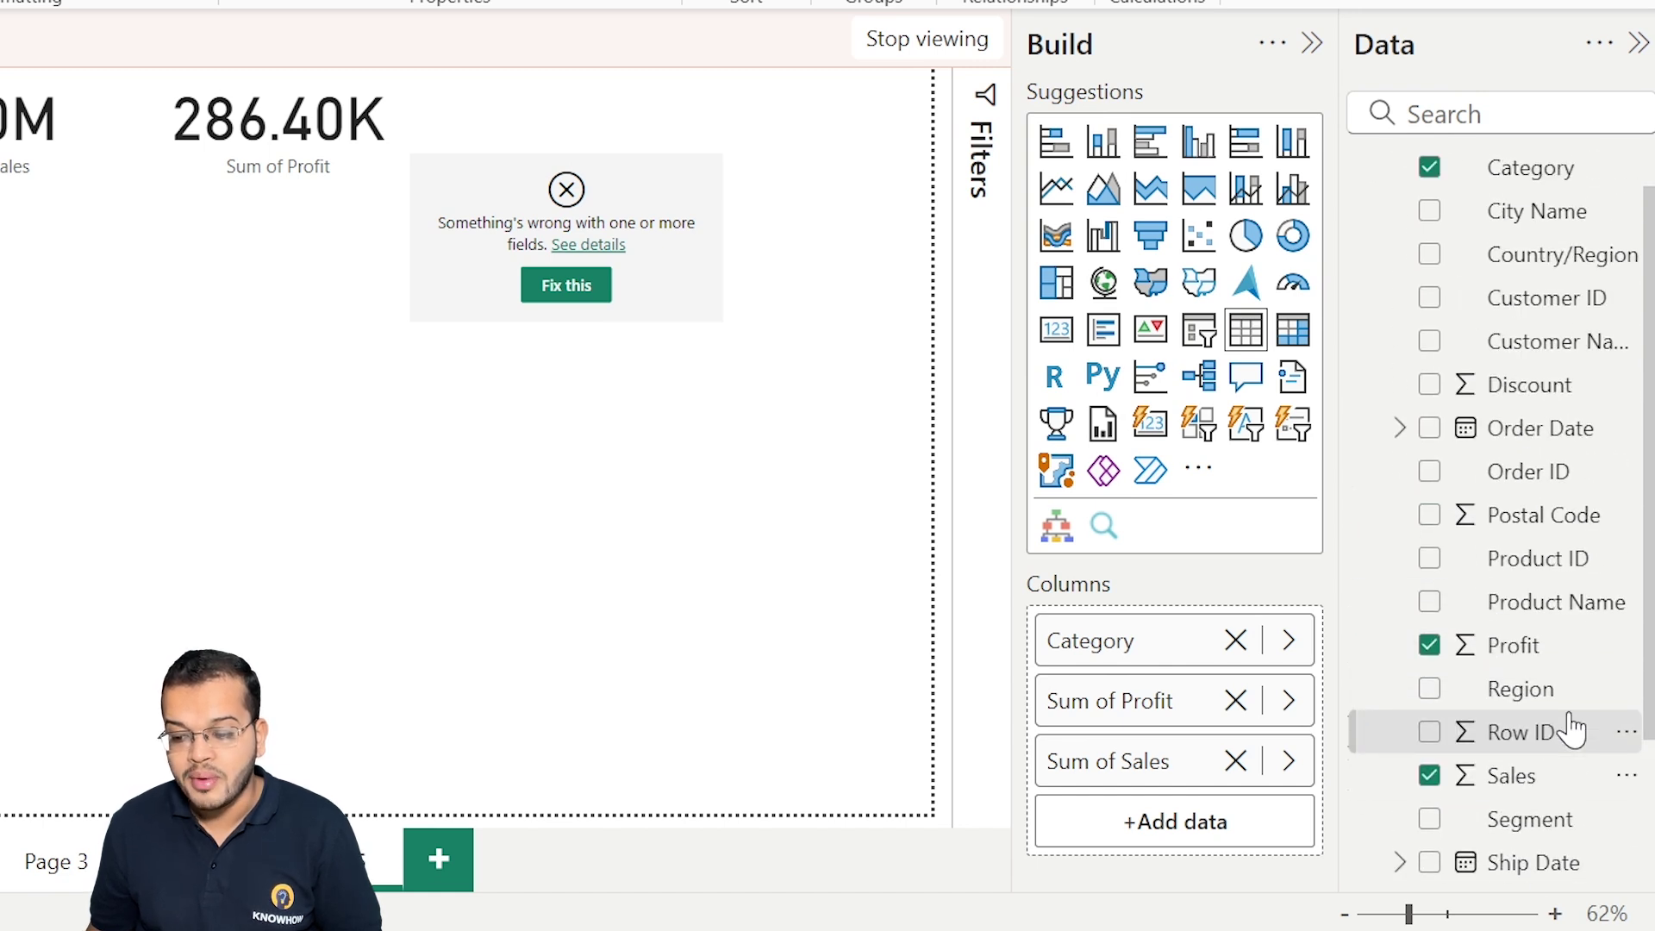
scroll(1491, 362, "down", 3)
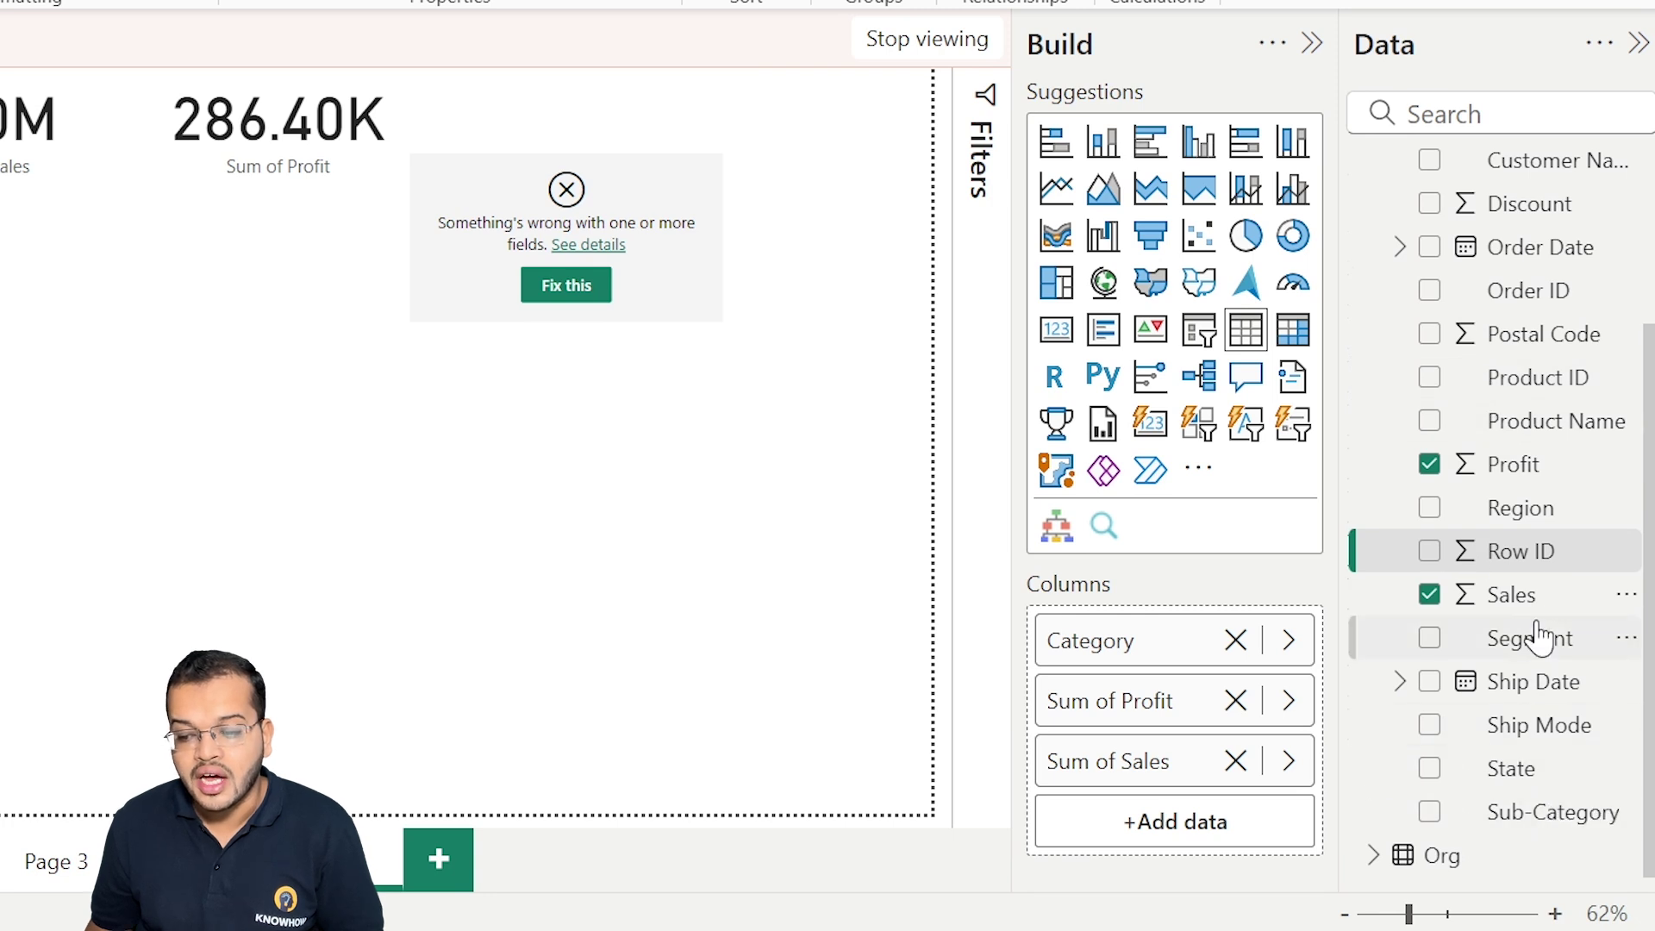
scroll(1503, 340, "up", 2)
scroll(1504, 340, "up", 1)
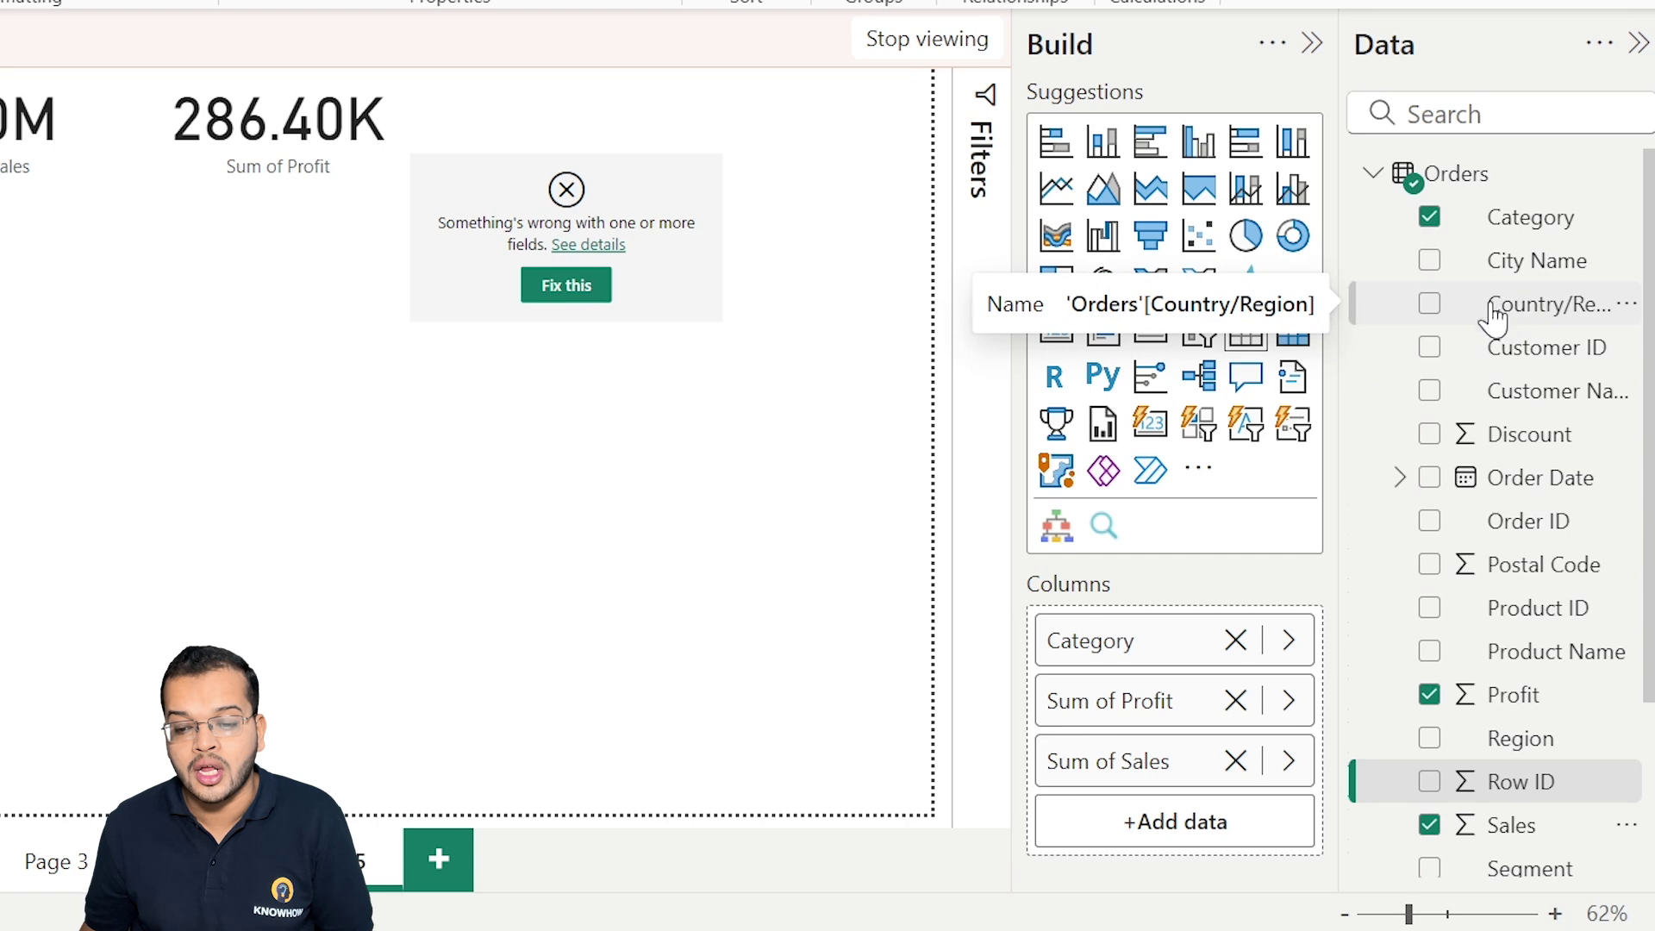
Step: Enlarge the Category table visual and bring Tabular Editor back up
left_click(794, 366)
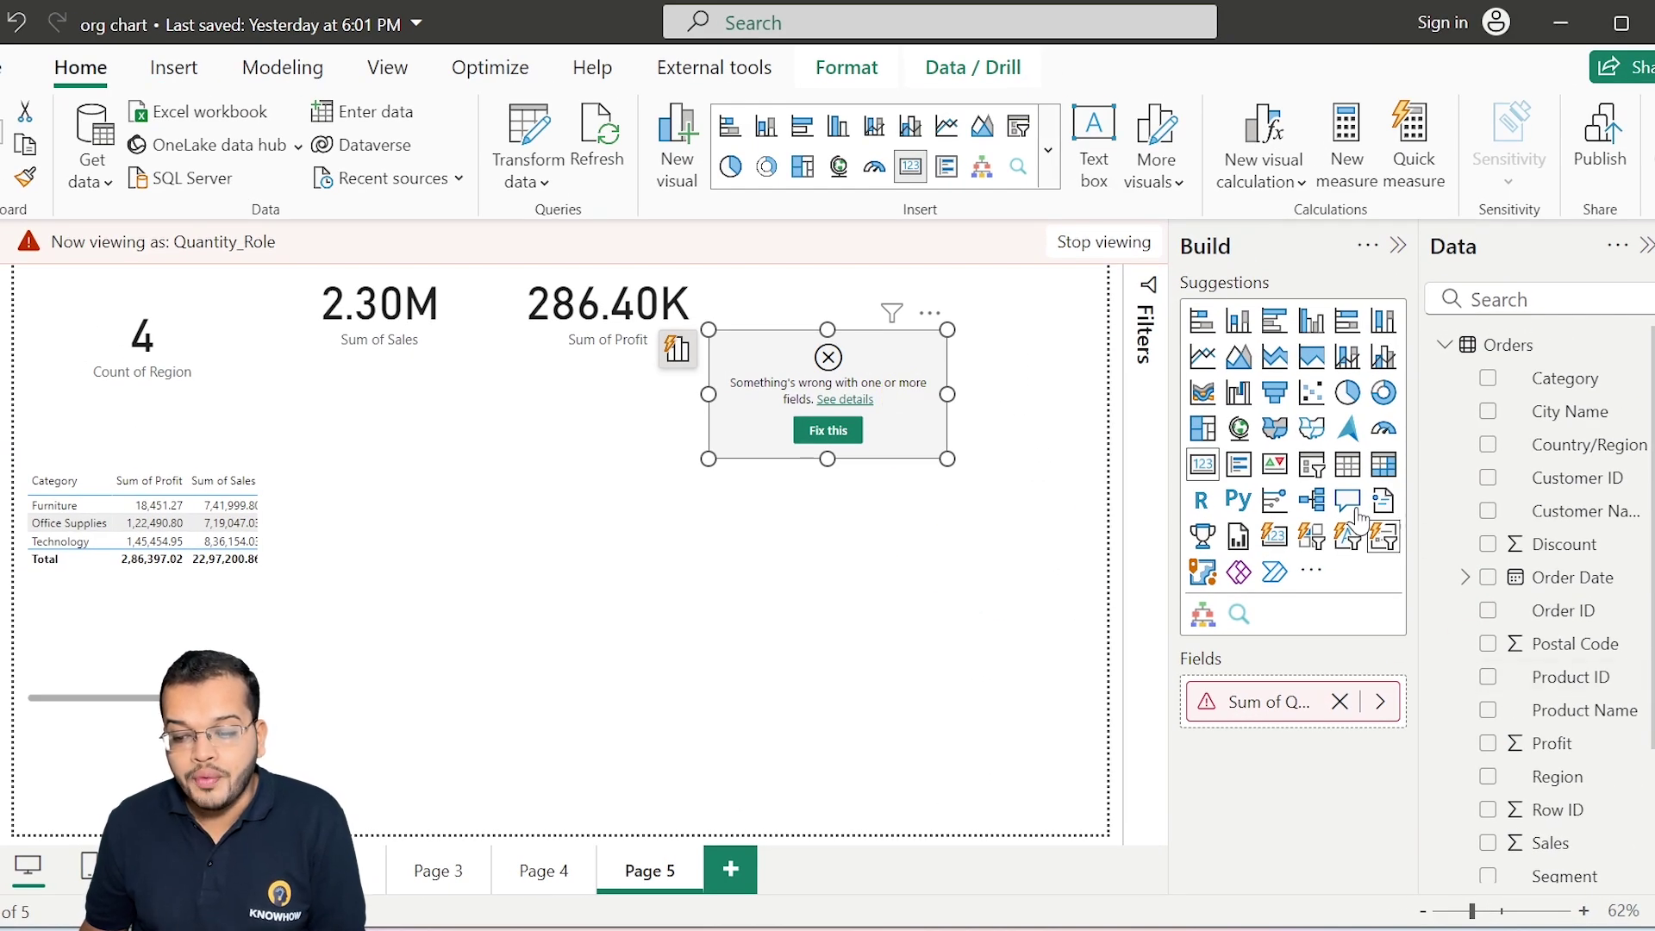
left_click(149, 614)
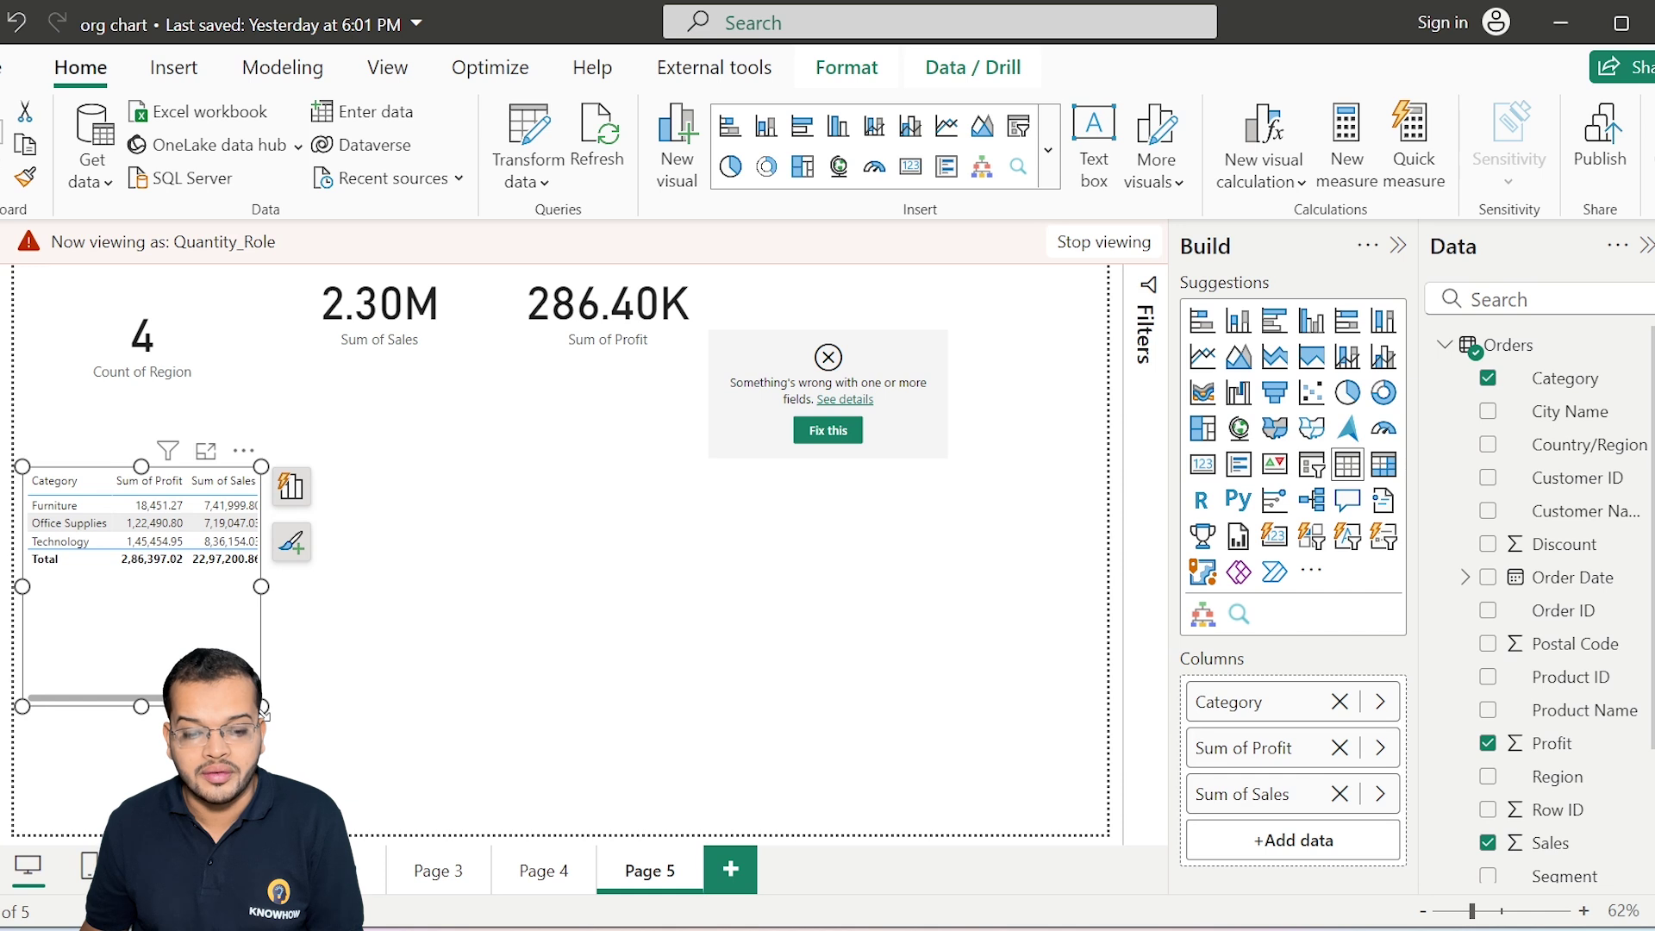
left_click_drag(263, 707, 380, 726)
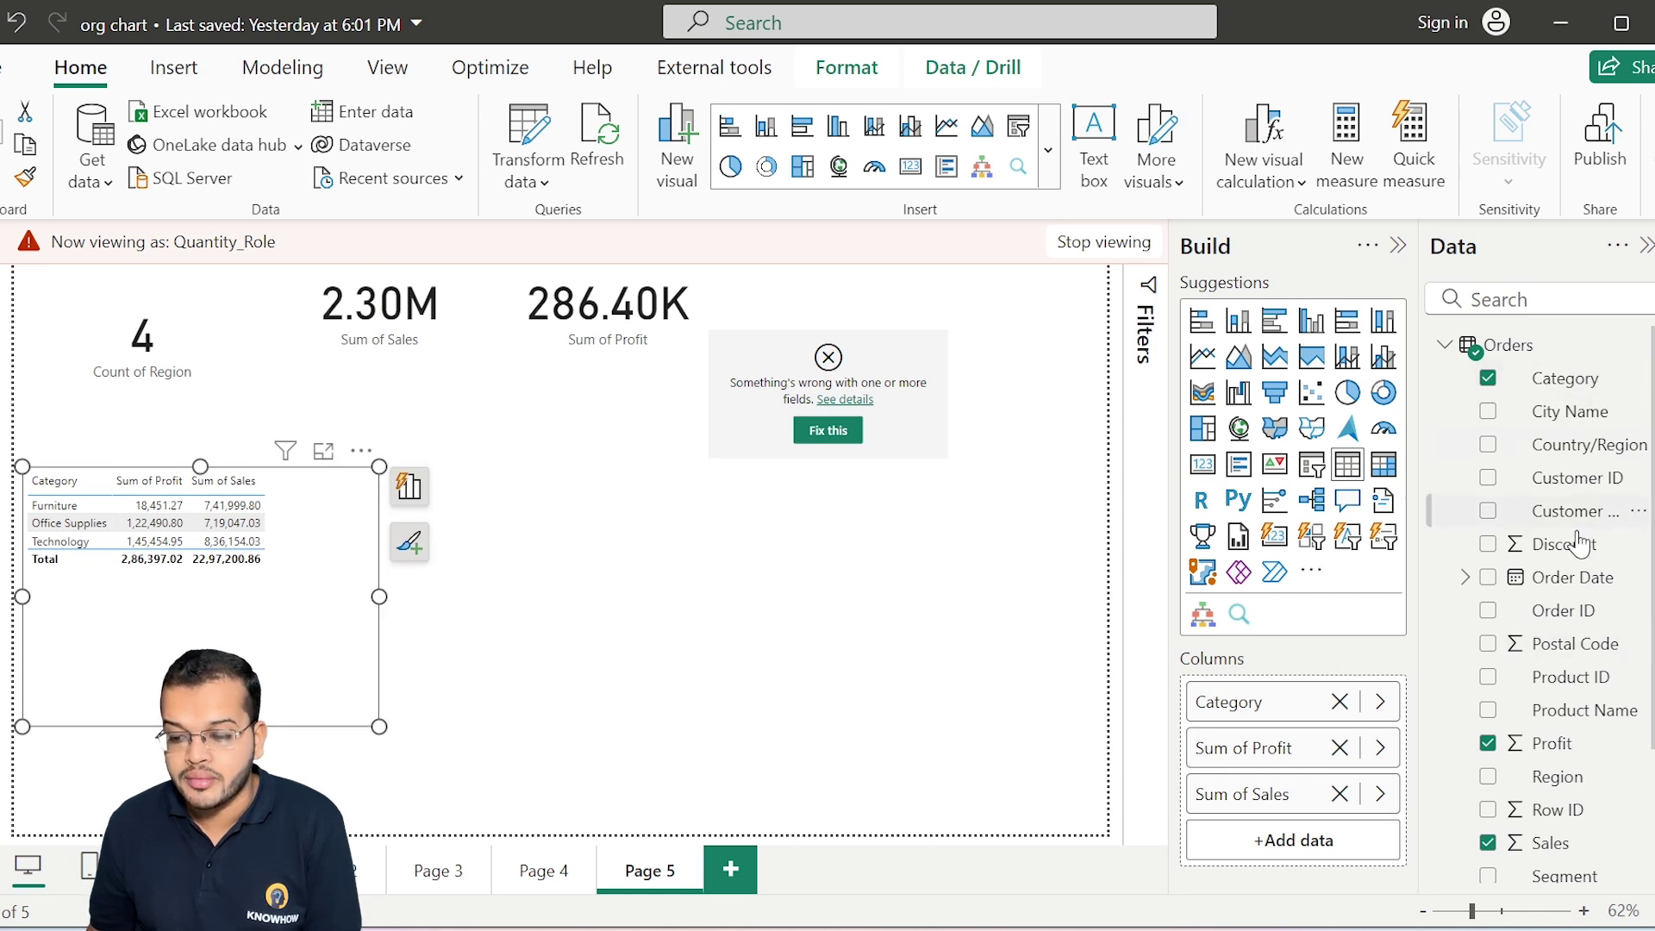
scroll(1578, 526, "down", 4)
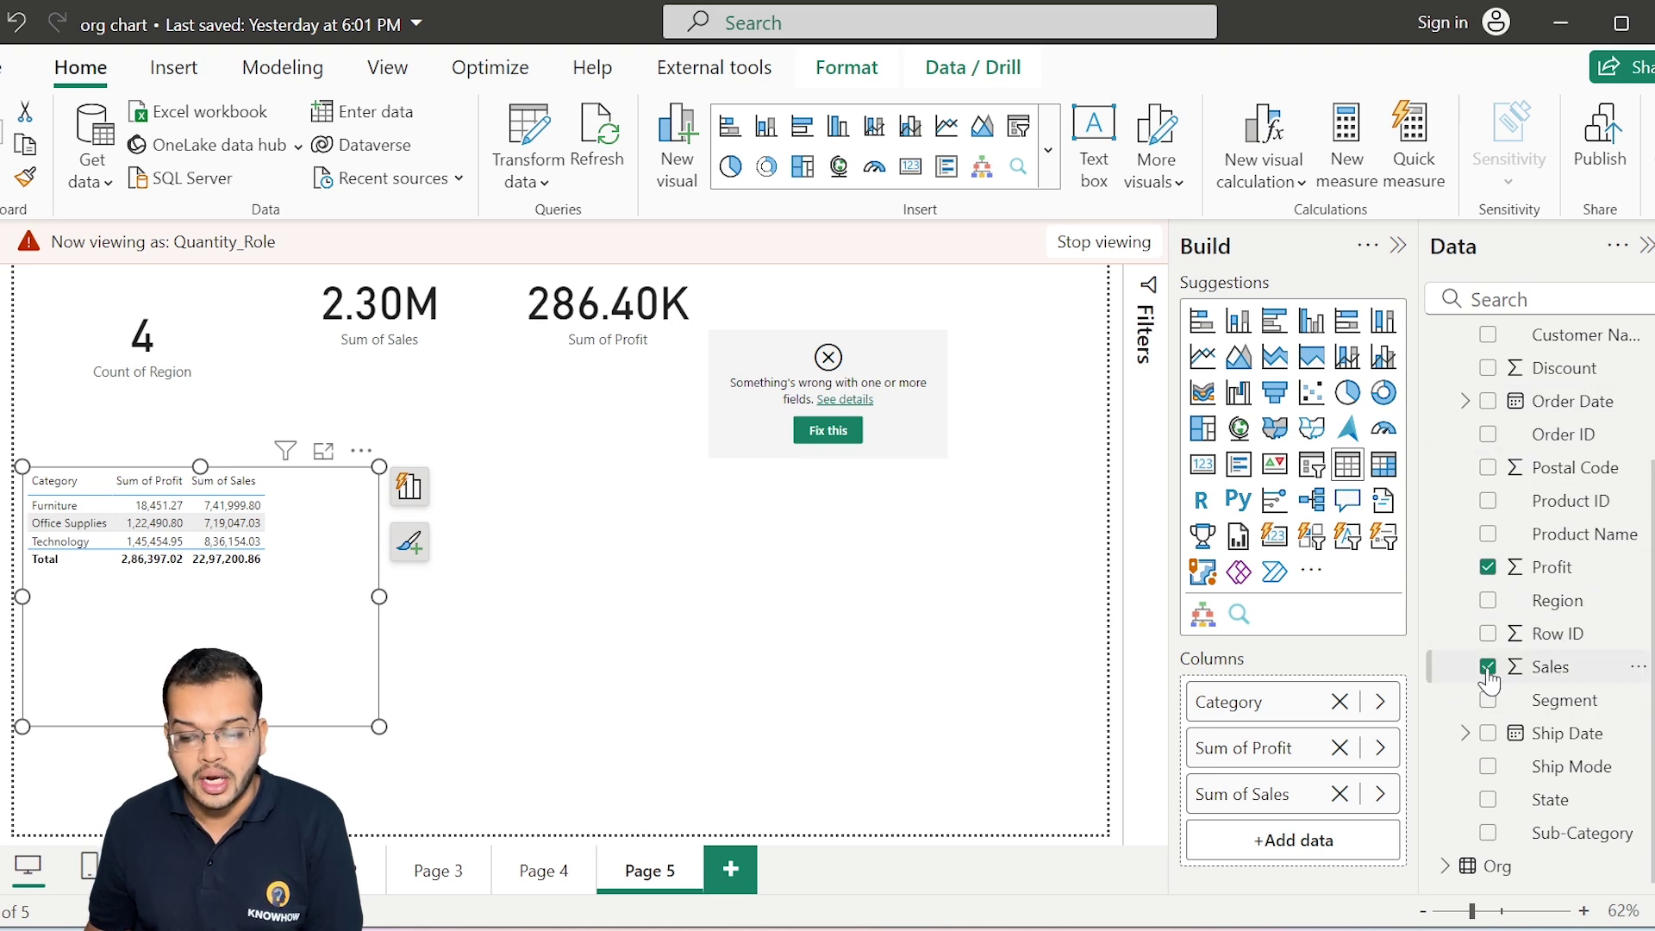
left_click(1281, 927)
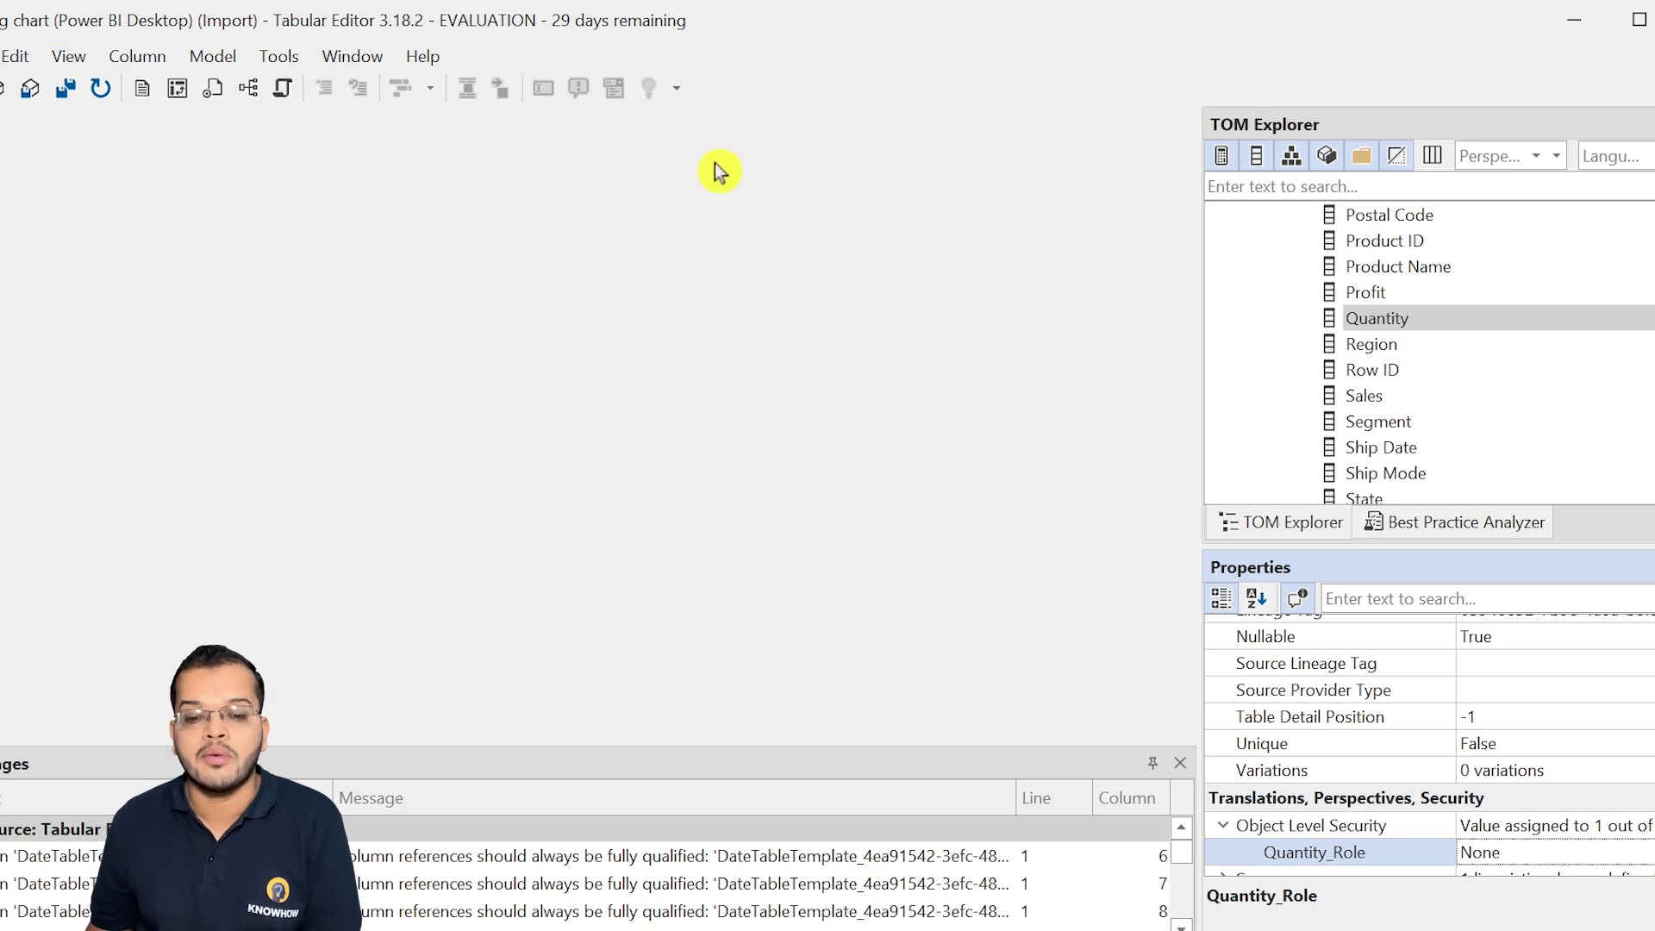
left_click(1577, 26)
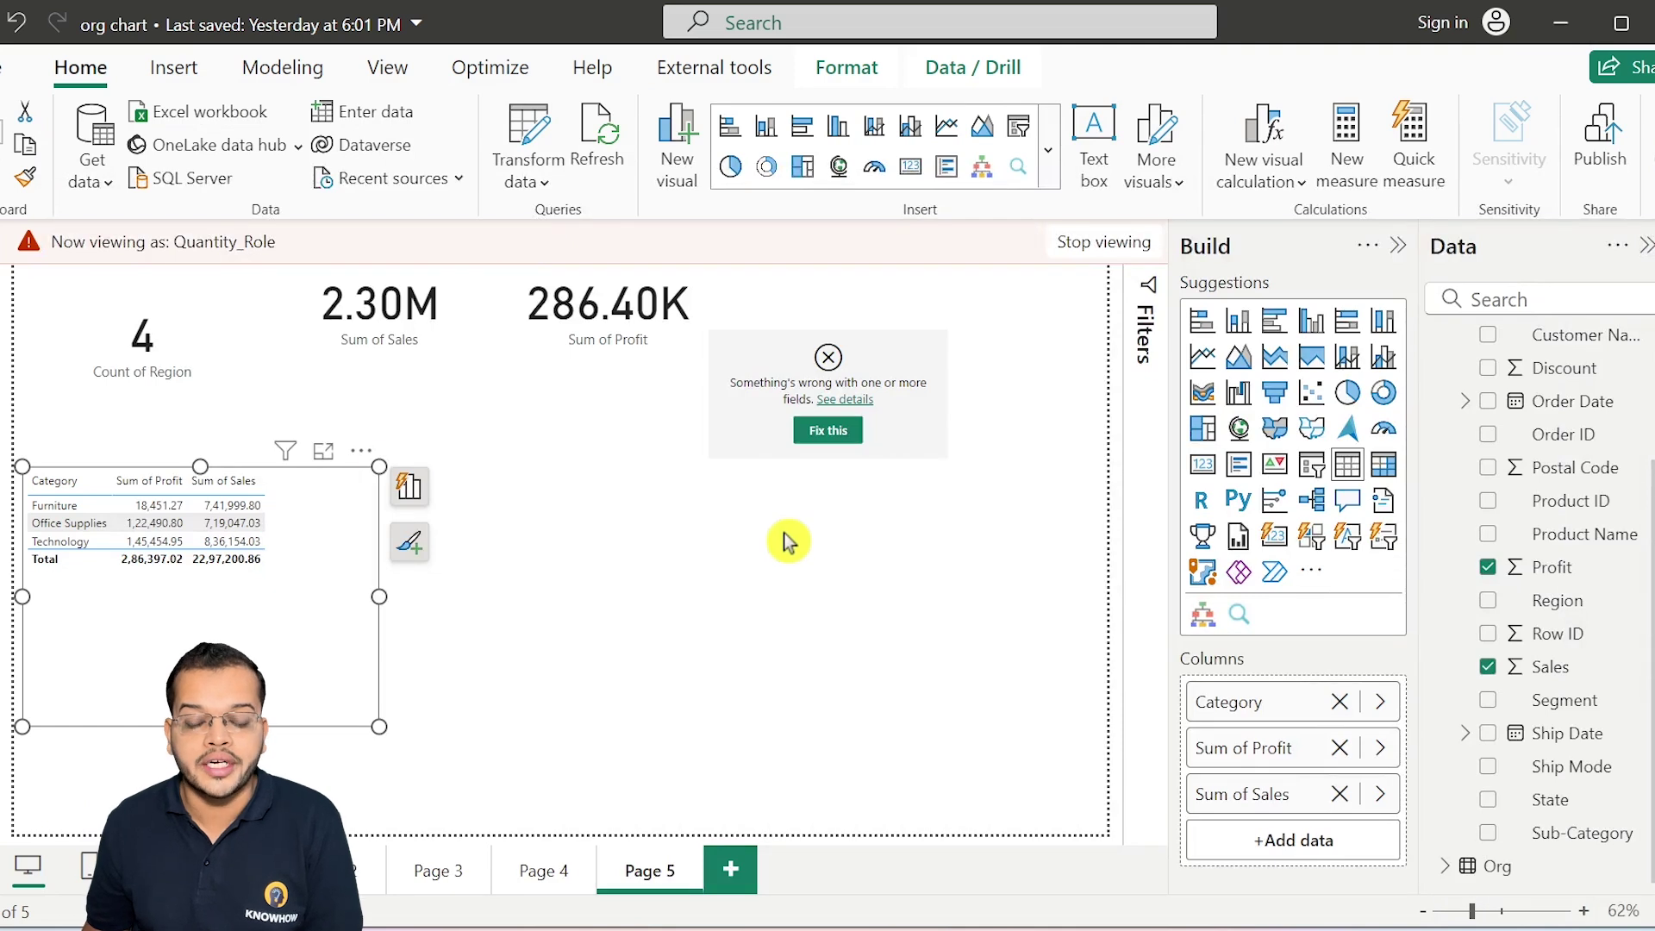